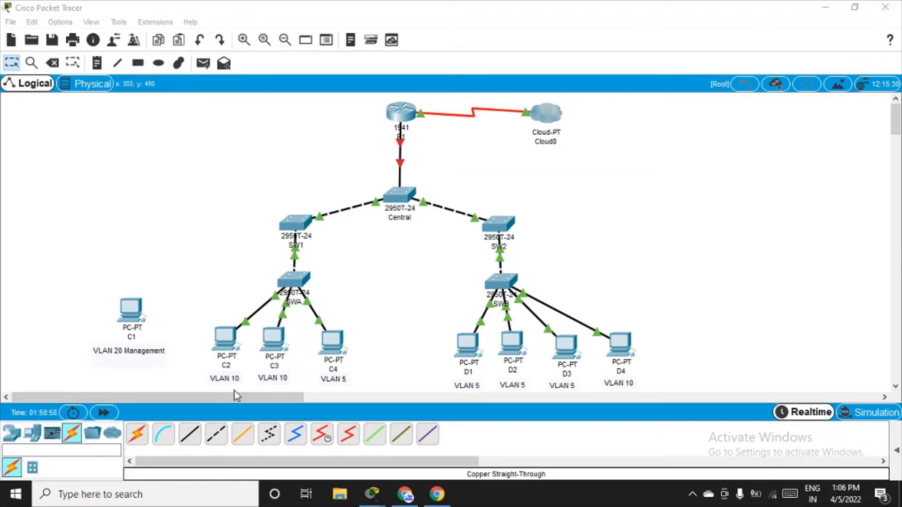
Leave configuration mode on switch SW1 and display its brief VLAN table
click(303, 219)
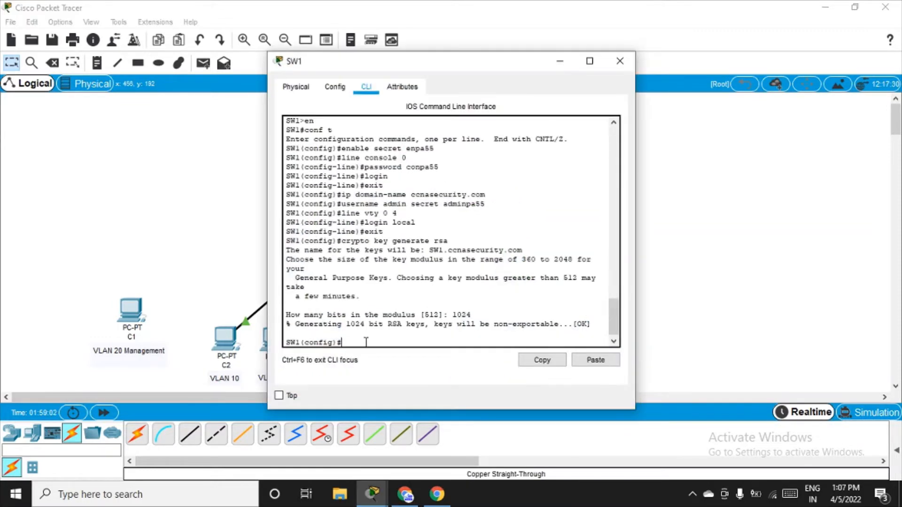
text(exit)
key(Return)
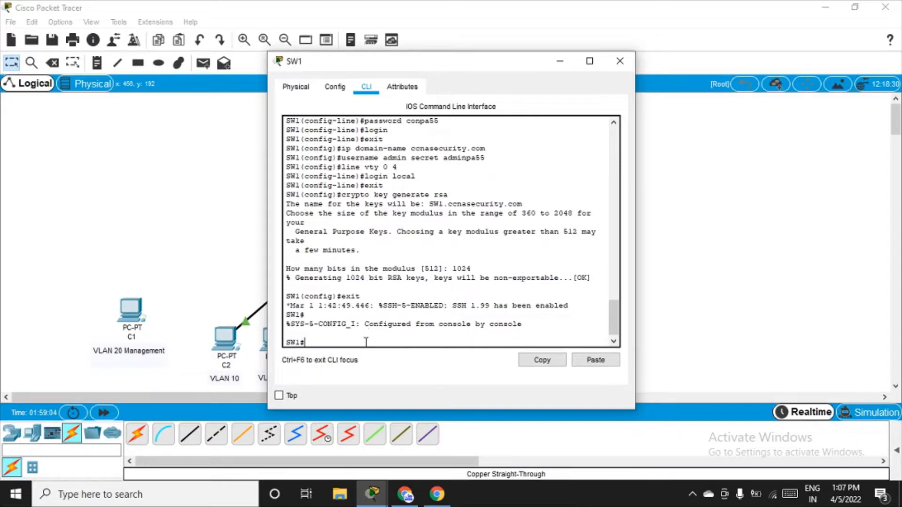
text(show vlan brief)
key(Return)
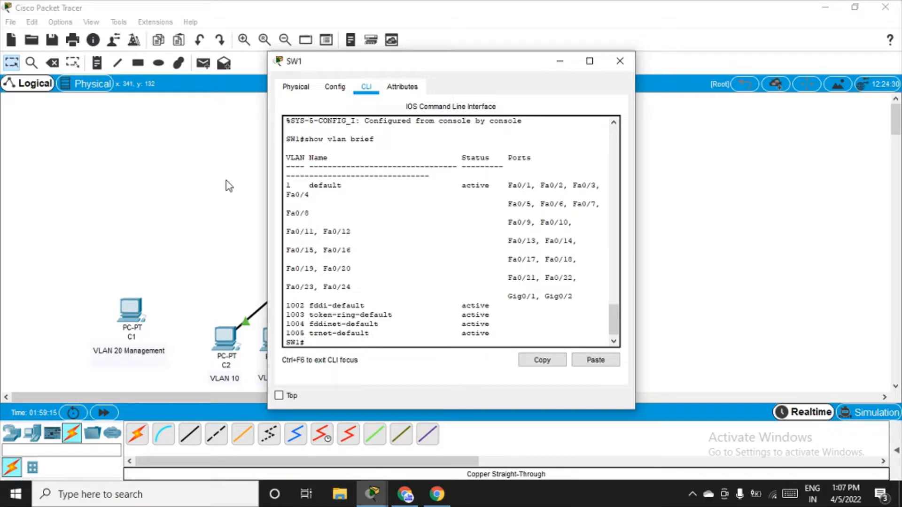
scroll(340, 282, down, 1)
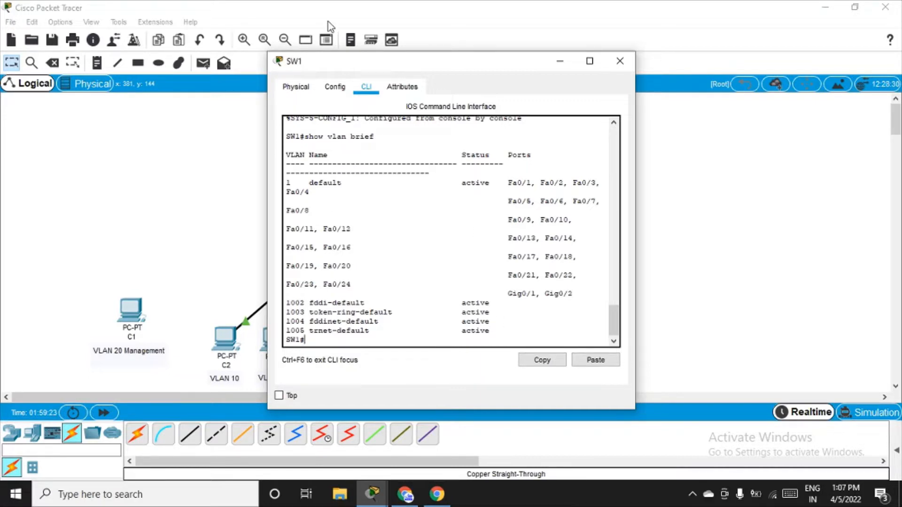
drag(479, 62, 597, 174)
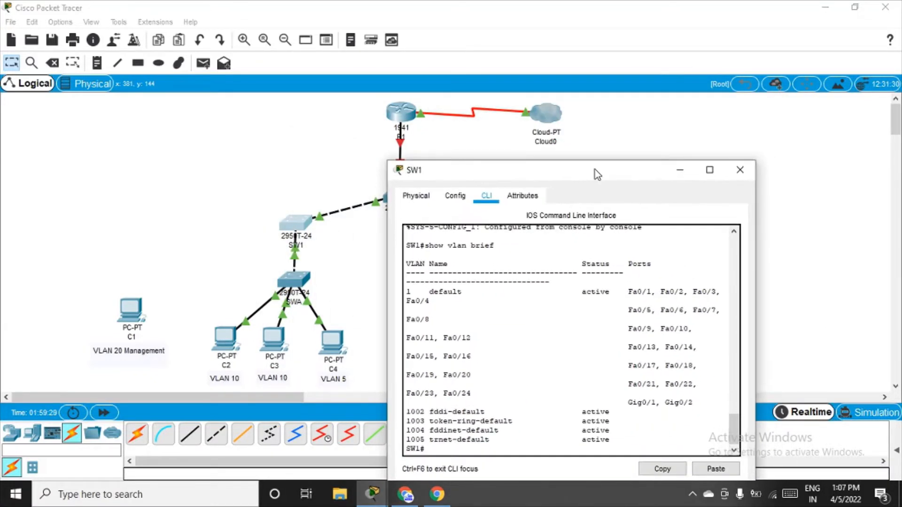
click(680, 173)
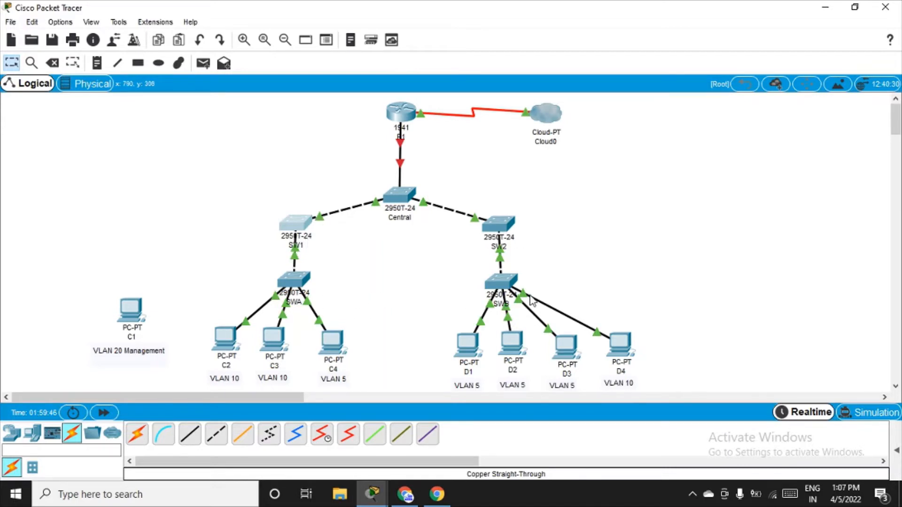
Enter global configuration mode on switch SW1 and create VLAN 5, returning to global configuration mode
click(291, 230)
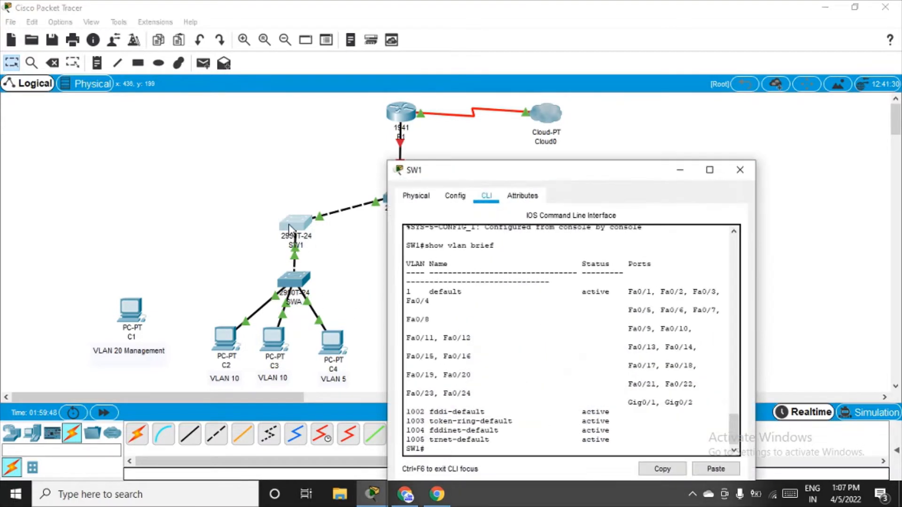
drag(618, 178, 593, 69)
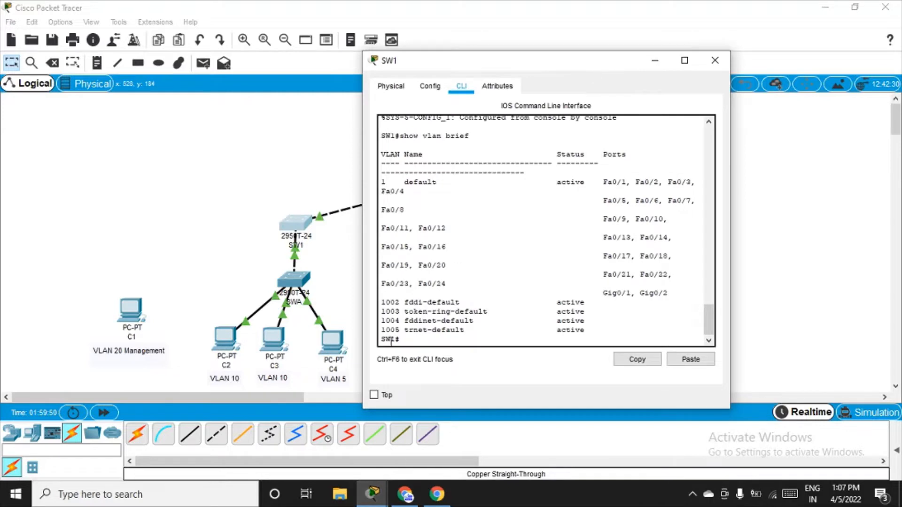
text(config)
key(Return)
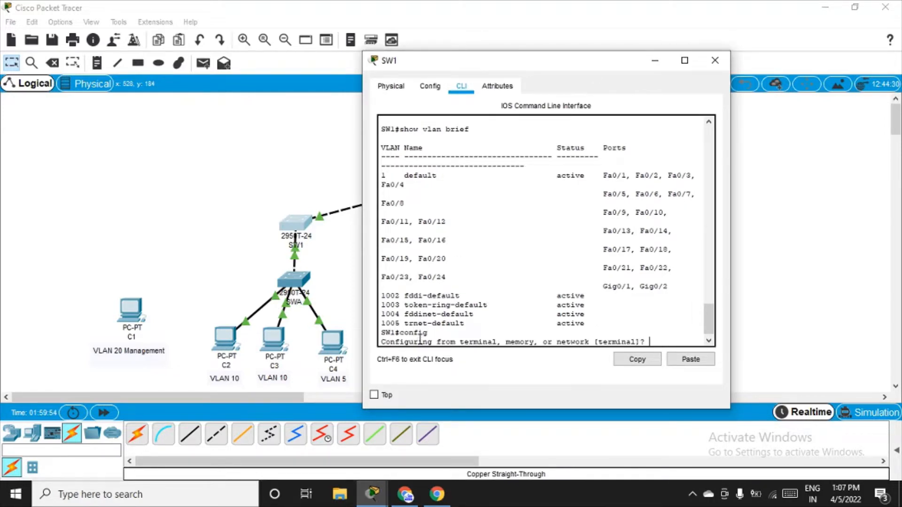
key(Return)
text(conf t)
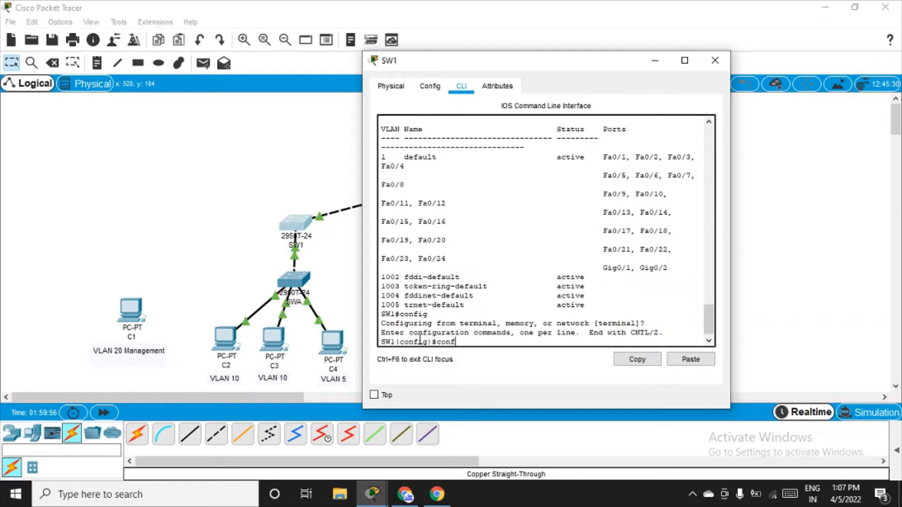
key(Return)
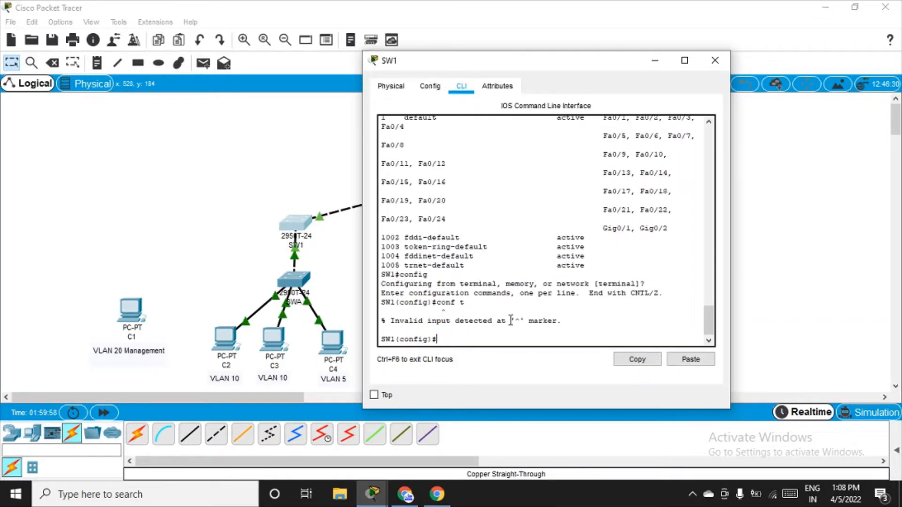
text(vlan 5)
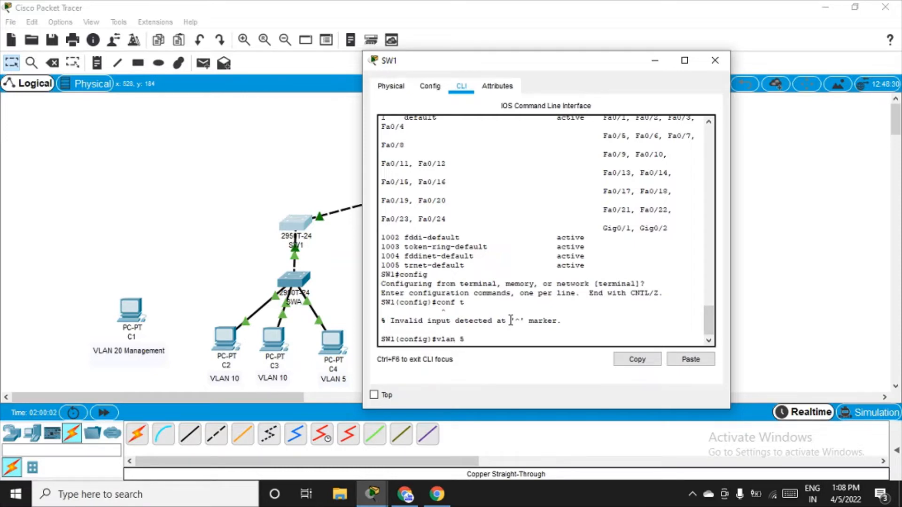
key(Return)
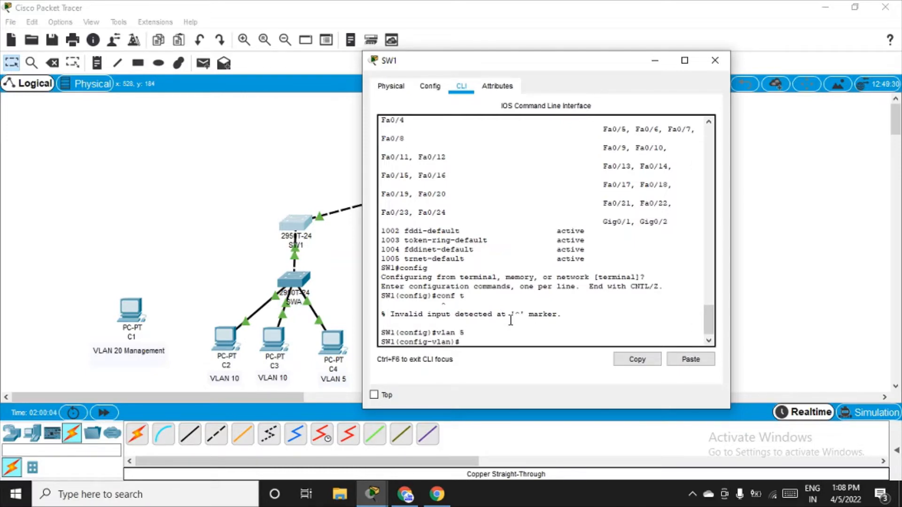
text(exit)
key(Return)
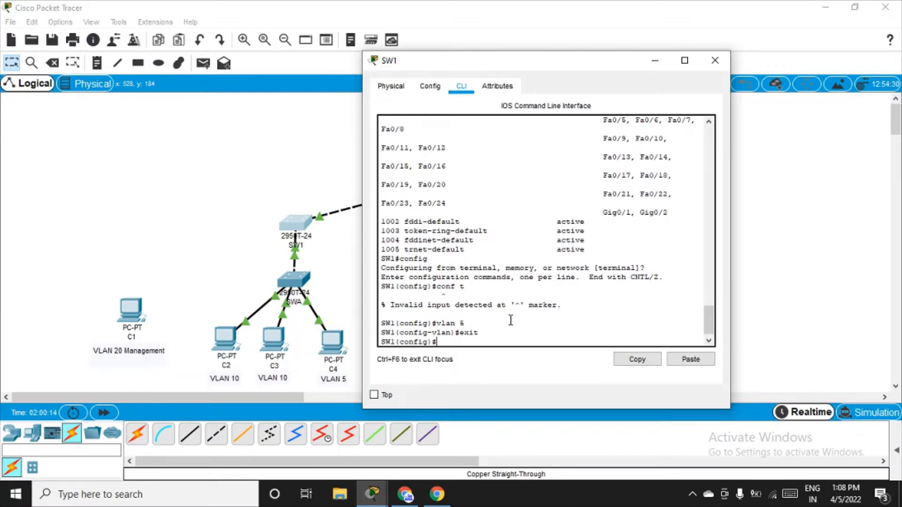
Create VLAN 15 on switch SW1 and return to global configuration mode
text(vlan 15)
key(Return)
text(exit)
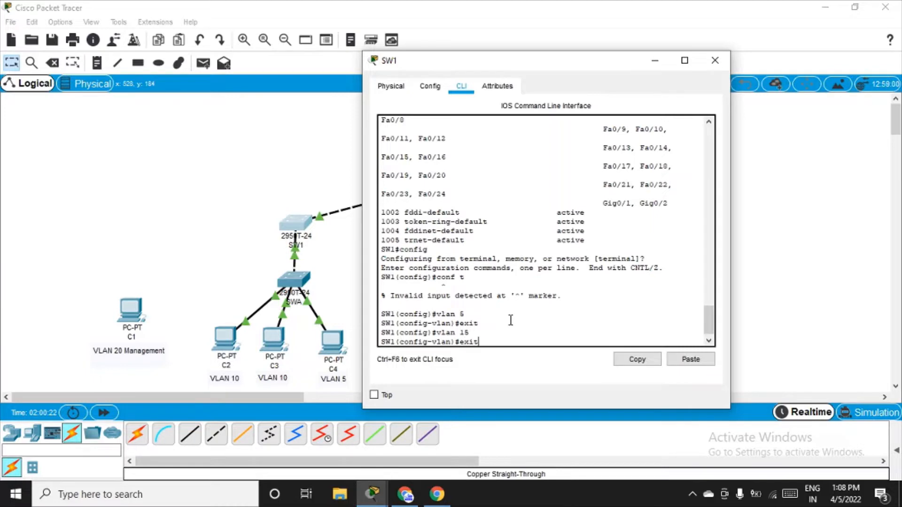
key(Return)
Create VLAN 10 on switch SW1 and return to global configuration mode
text(vl)
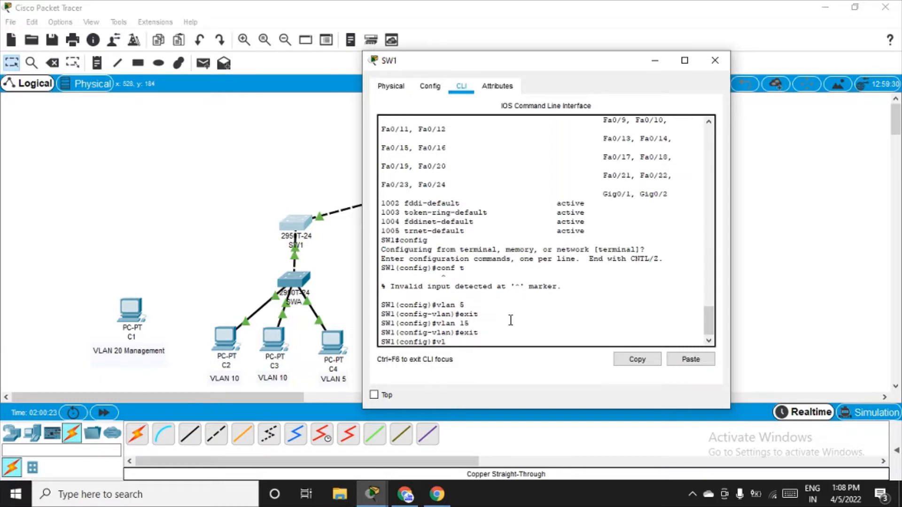
text(an 10)
key(Return)
text(exit)
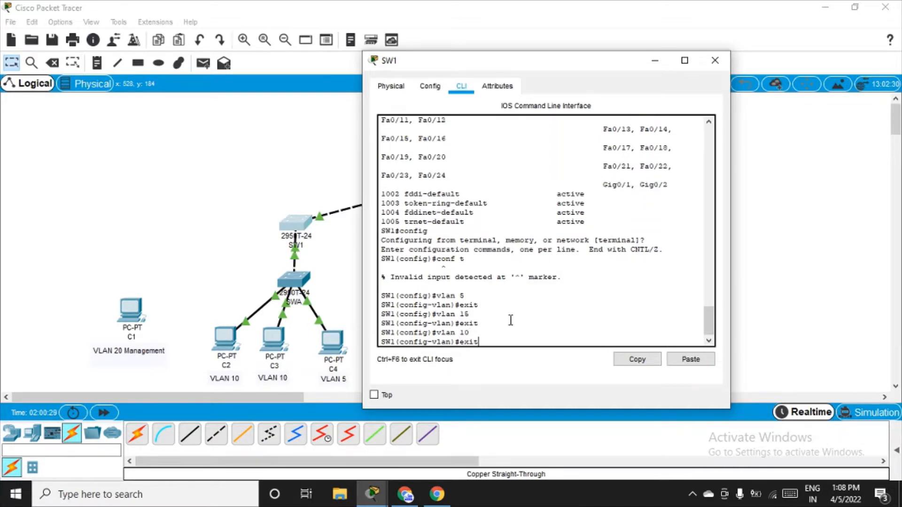
key(Return)
key(Return)
key(Return)
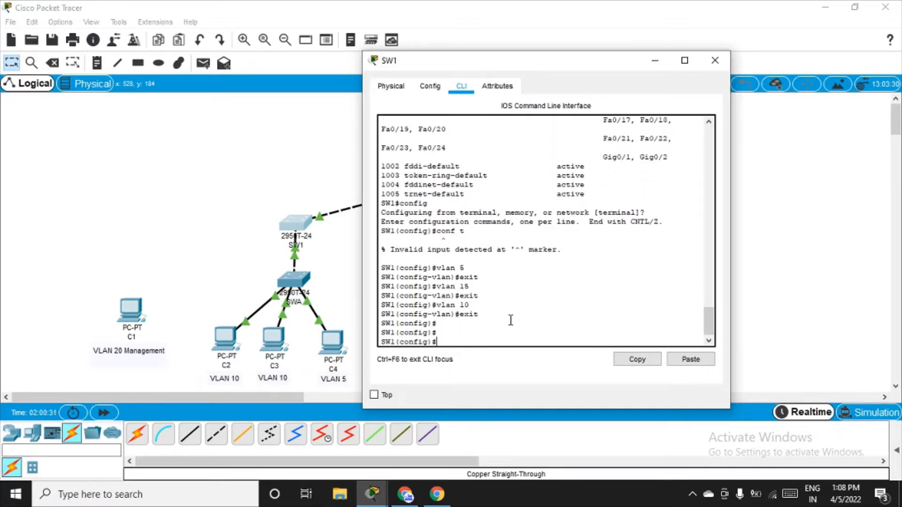
Leave configuration mode on SW1, check the new VLANs in the brief VLAN table, and close the switch window
text(exit)
key(Return)
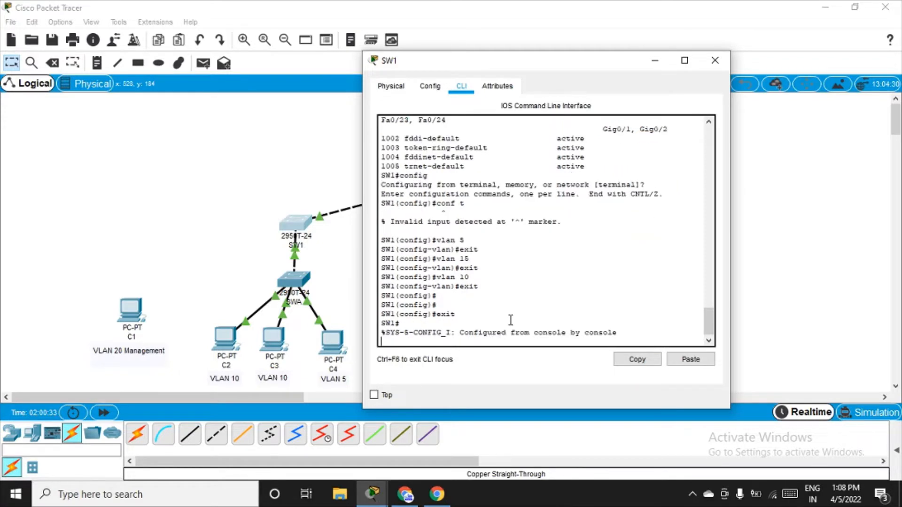
key(Return)
text(show vlan brief)
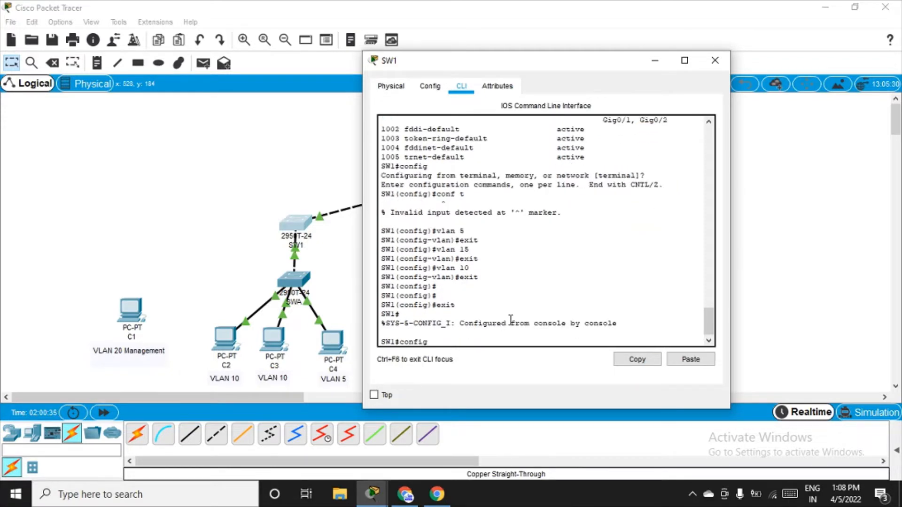
key(Return)
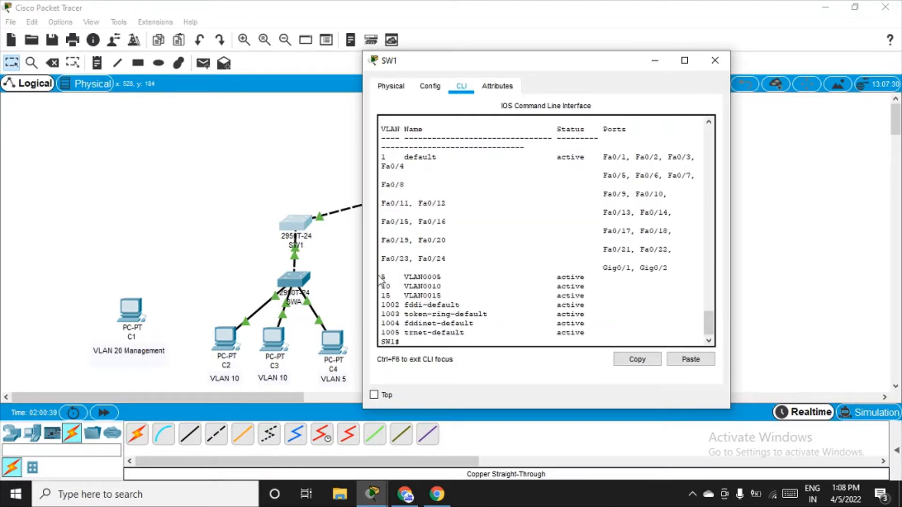
drag(381, 276, 594, 296)
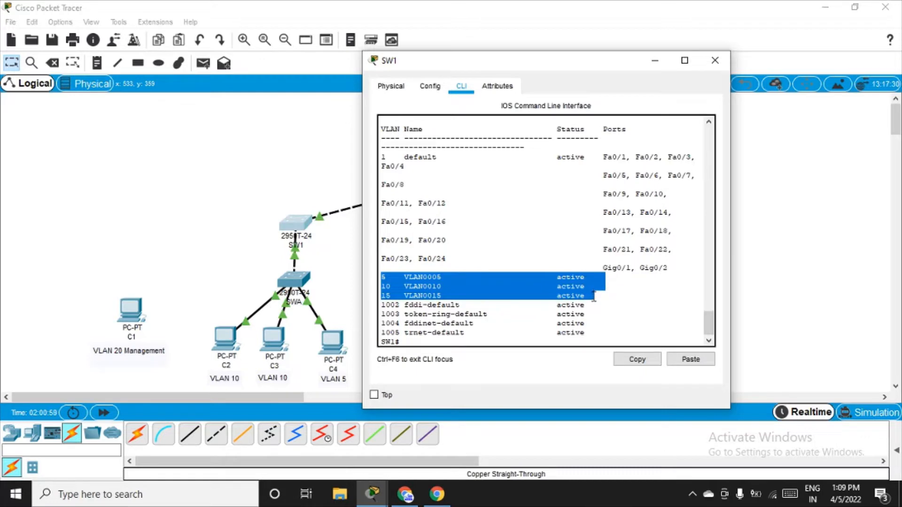
click(714, 67)
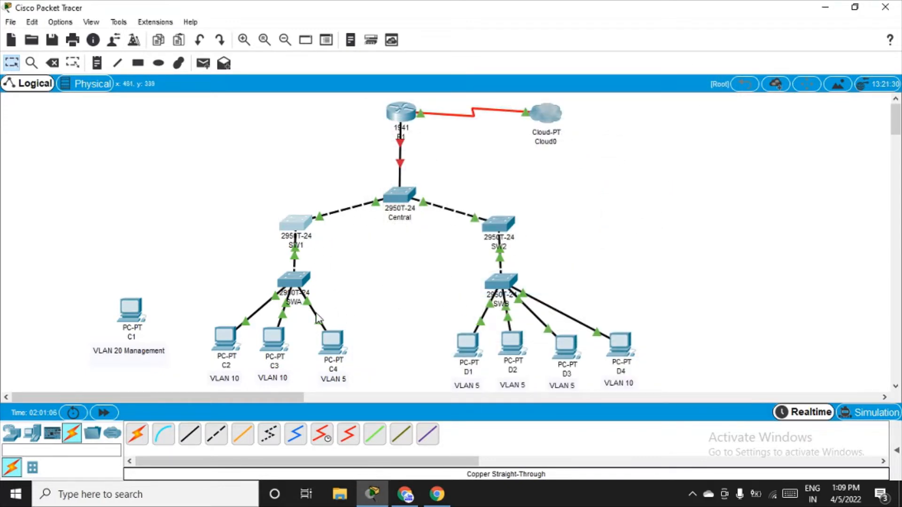
Open the command line of switch SW2, leave configuration mode, and display its brief VLAN table
click(501, 223)
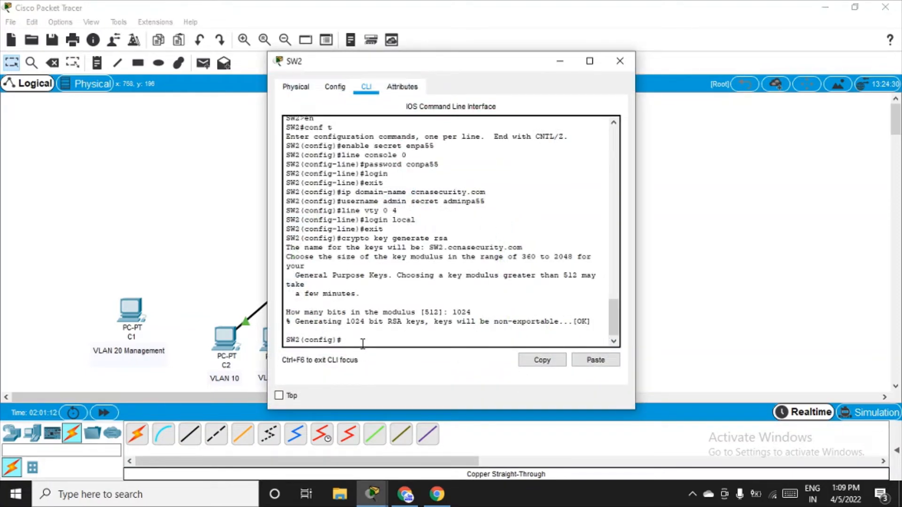
text(xit)
key(Return)
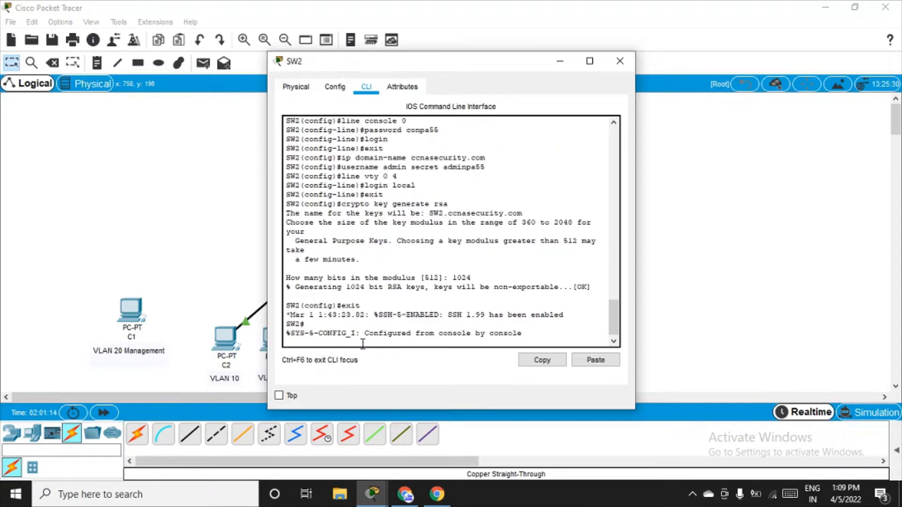
text(v)
key(BackSpace)
text(s)
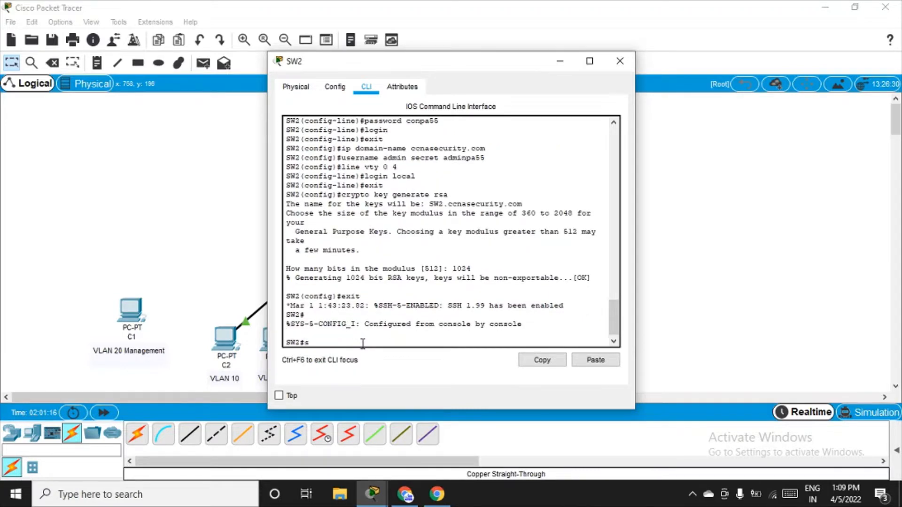
text(how vlan brief)
key(Return)
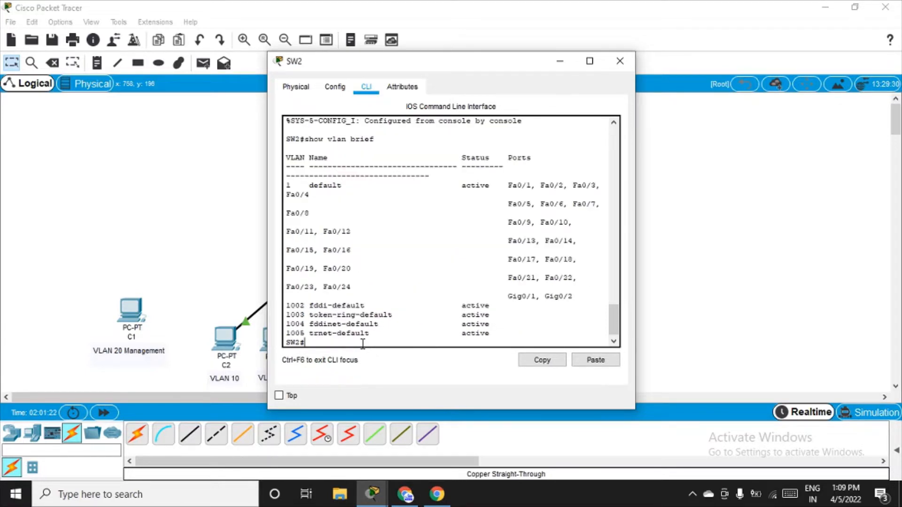
text(conf t)
key(Return)
text(vlan)
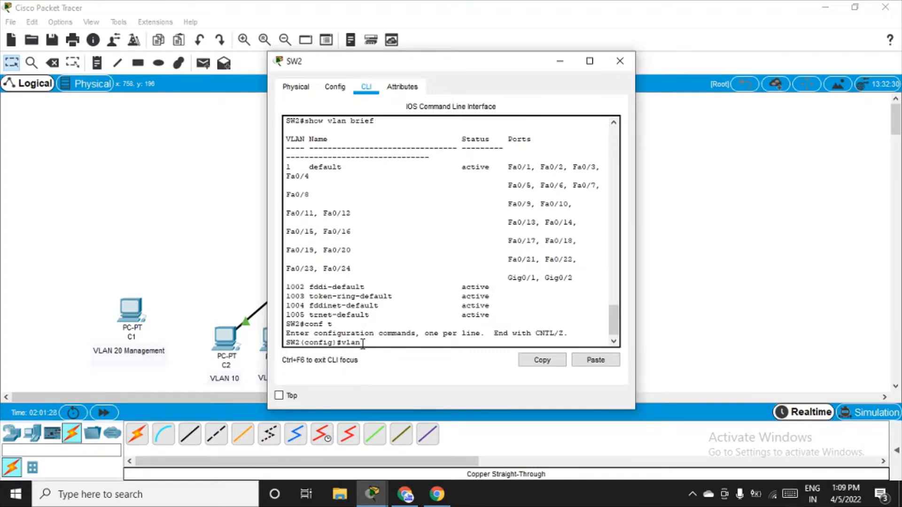
key(Return)
text(exit)
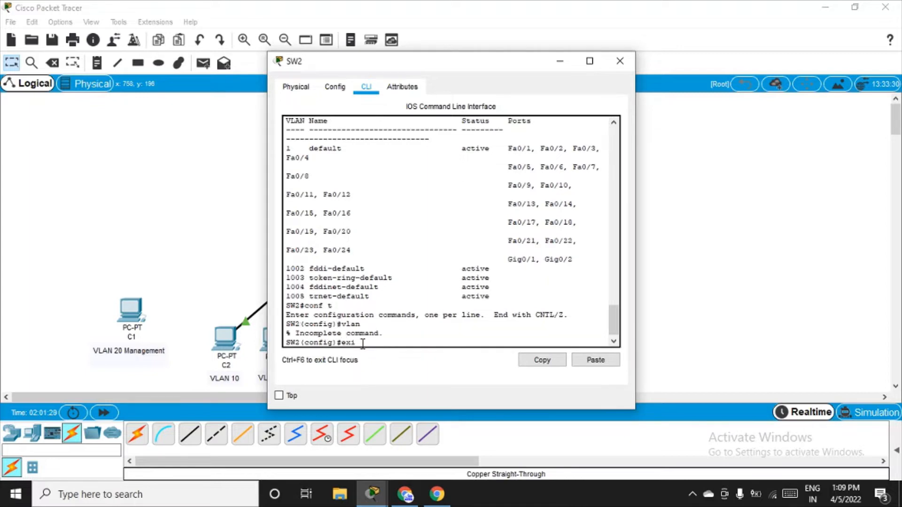
key(Return)
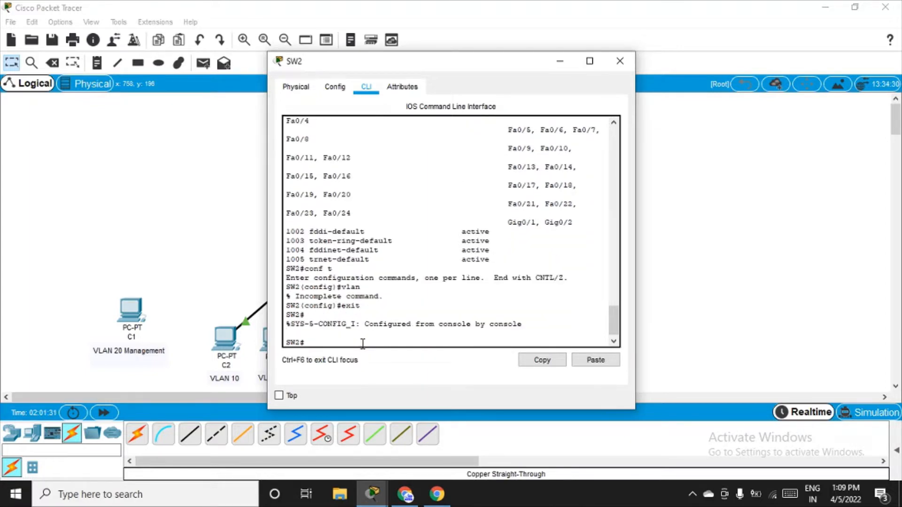
key(Return)
Enter global configuration mode on switch SW2 and create VLAN 5, returning to global configuration mode
text(con)
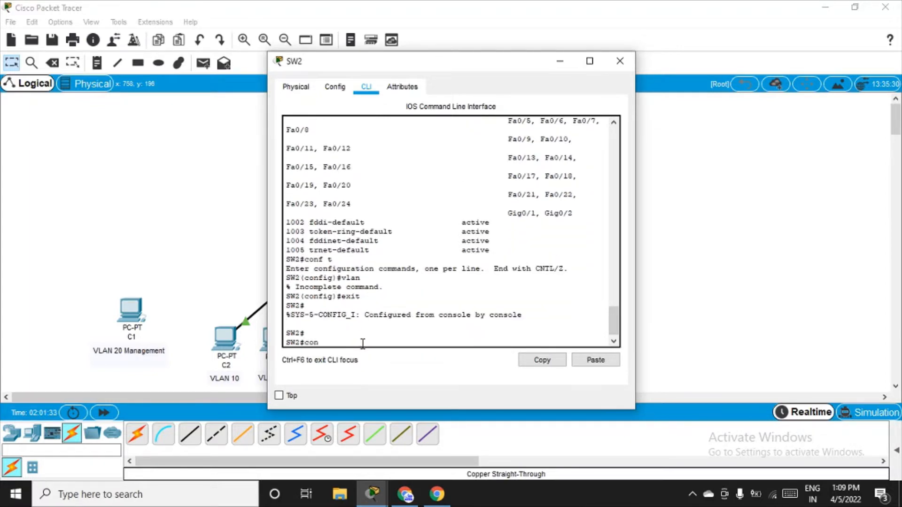
text(f t)
key(Return)
text(vlan)
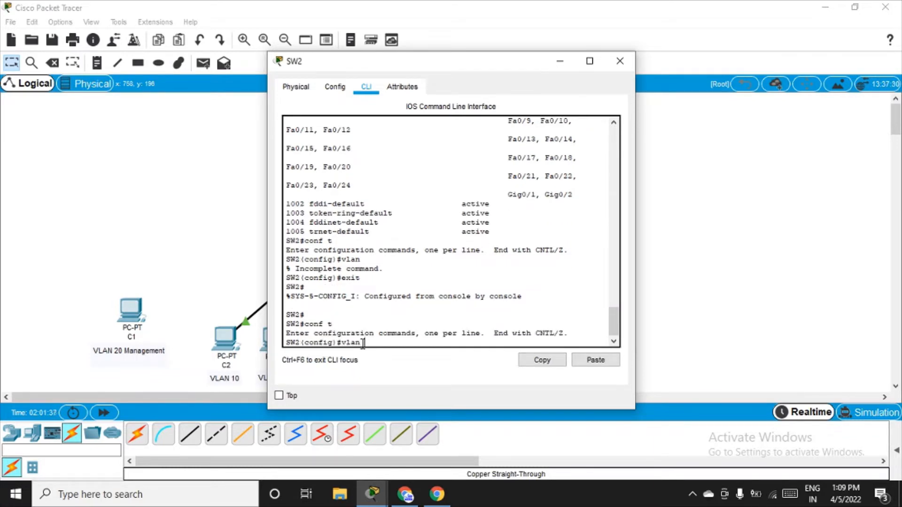
text( 5)
key(Return)
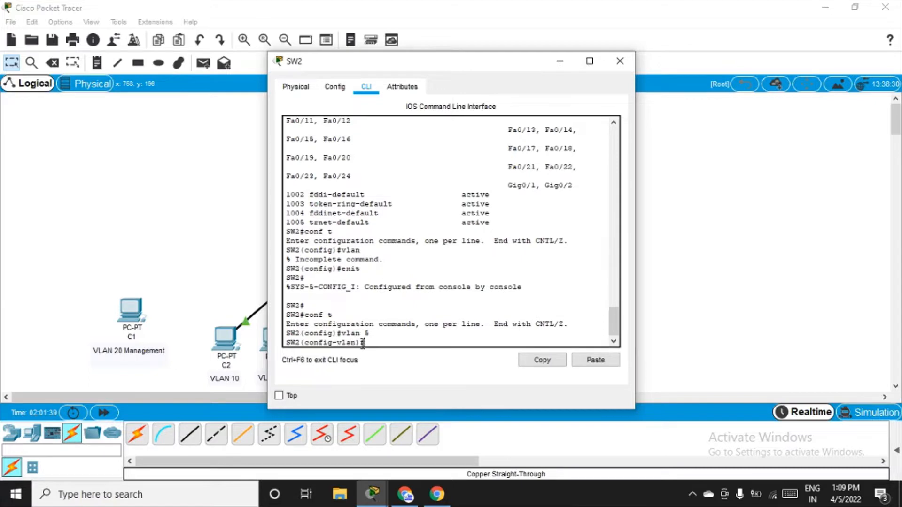
text(exit)
key(Return)
Create VLAN 10 on switch SW2 and return to global configuration mode
text(v)
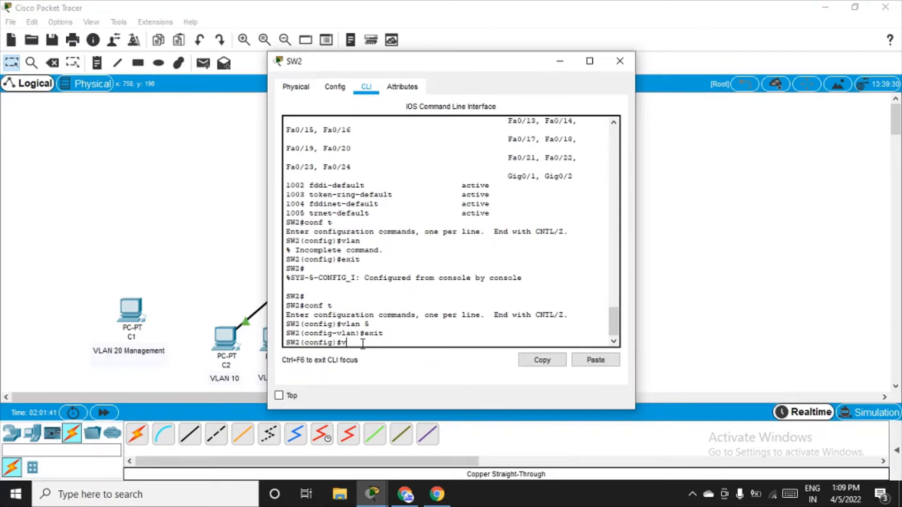
text(lan 10)
key(Return)
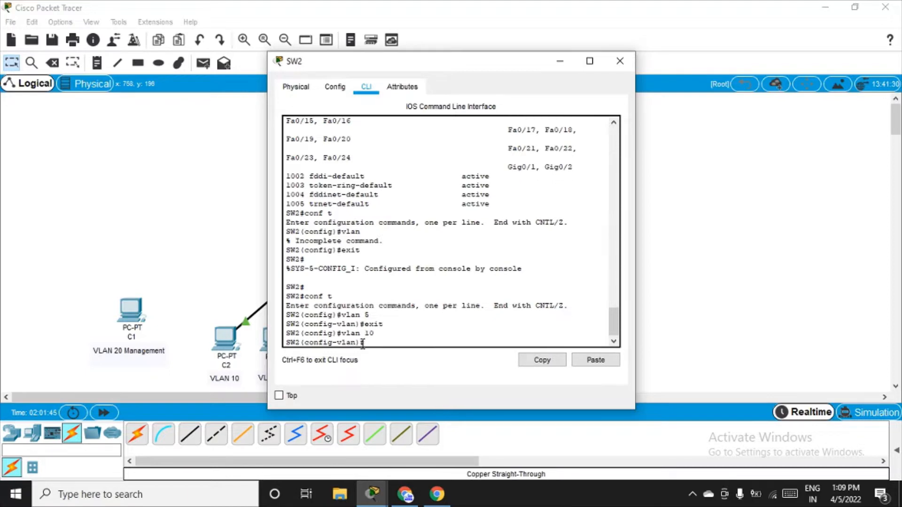
text(exit)
key(Return)
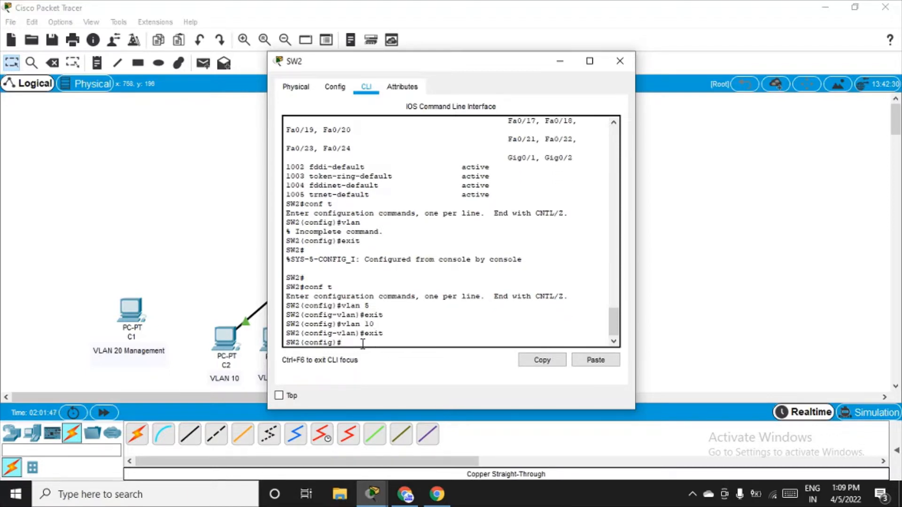
Create VLAN 15 on switch SW2 and return to global configuration mode
text(vlan 15)
key(Return)
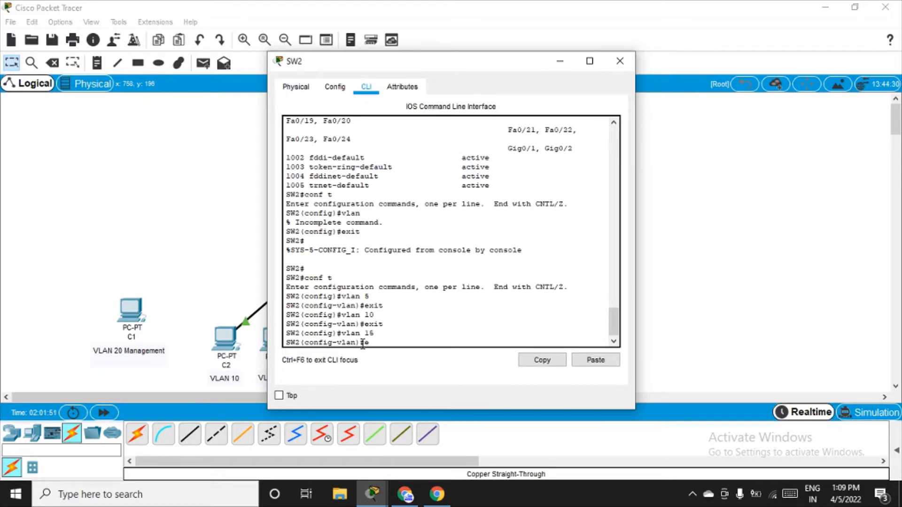
text(exit)
key(Return)
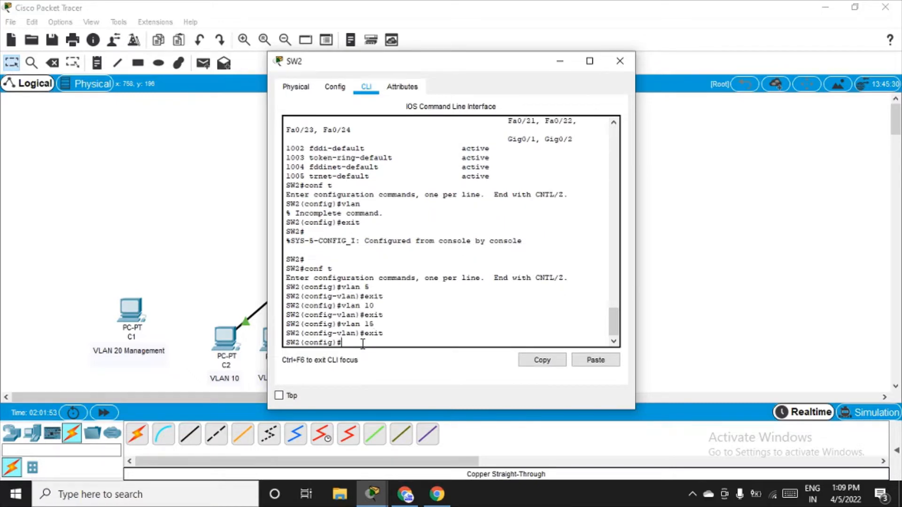
Leave configuration mode on SW2, check the new VLANs in the brief VLAN table, and close the switch window
text(exit)
key(Return)
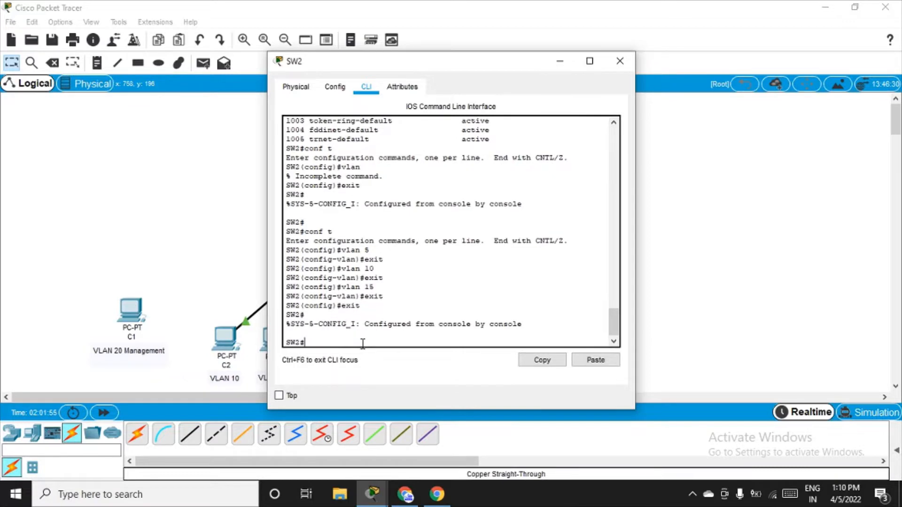
text(show vlan brief)
key(Return)
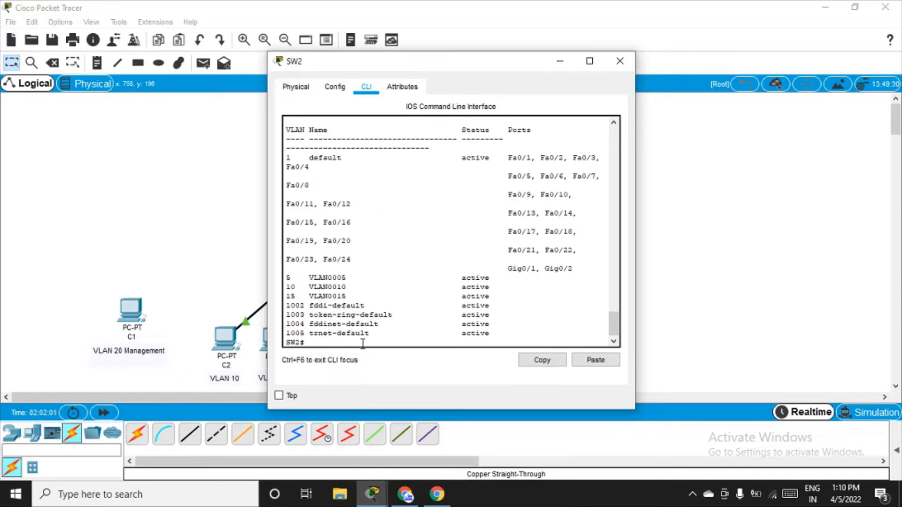
click(620, 61)
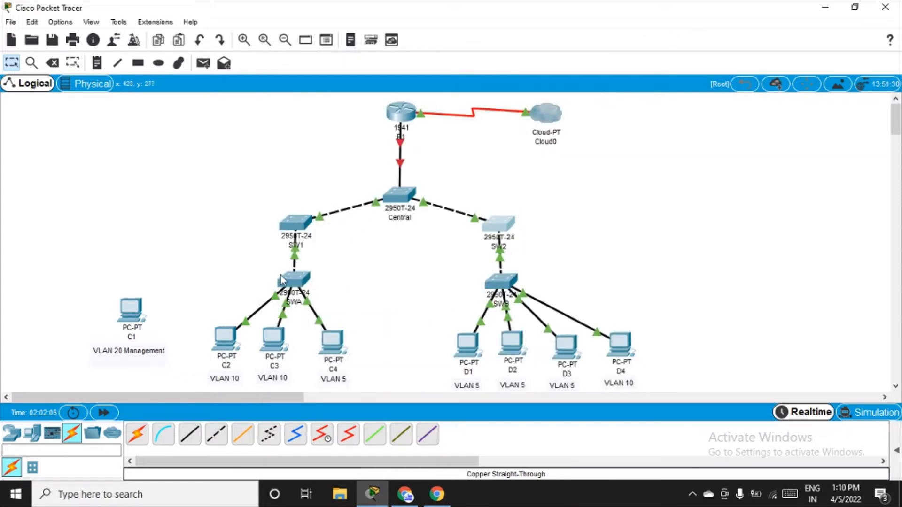
Open the command line of switch SWA and enter privileged mode, supplying the console password and the enable password
click(296, 281)
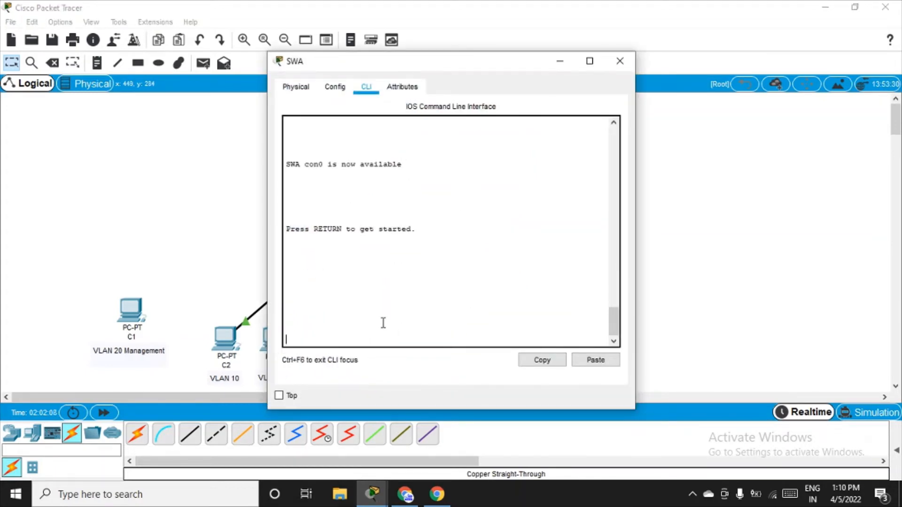
key(Return)
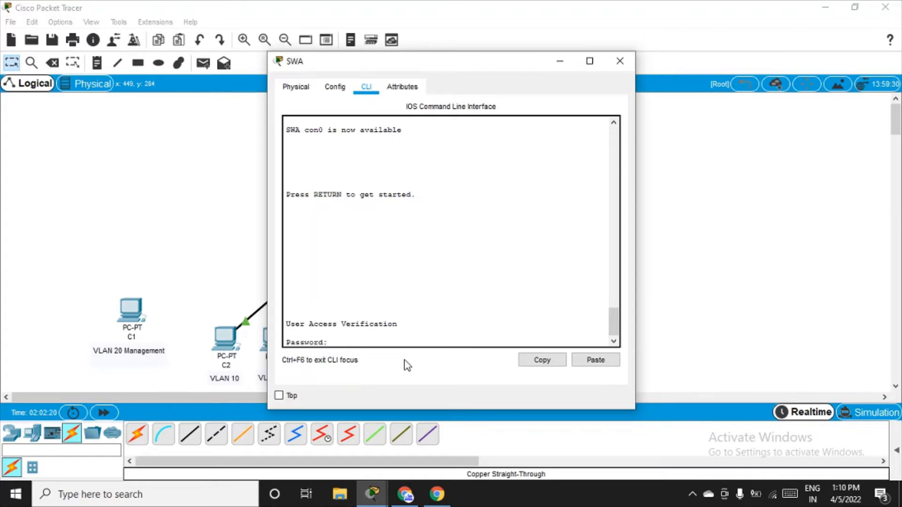
key(Return)
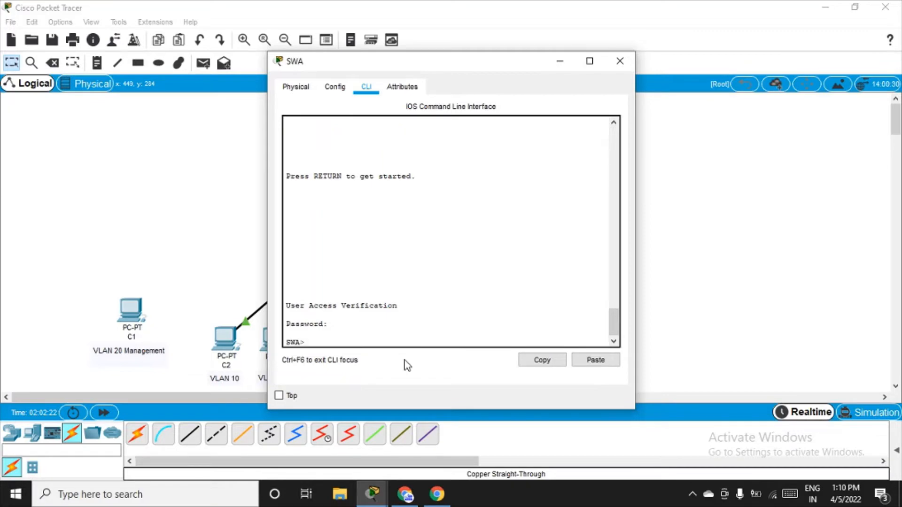
text(en)
key(Return)
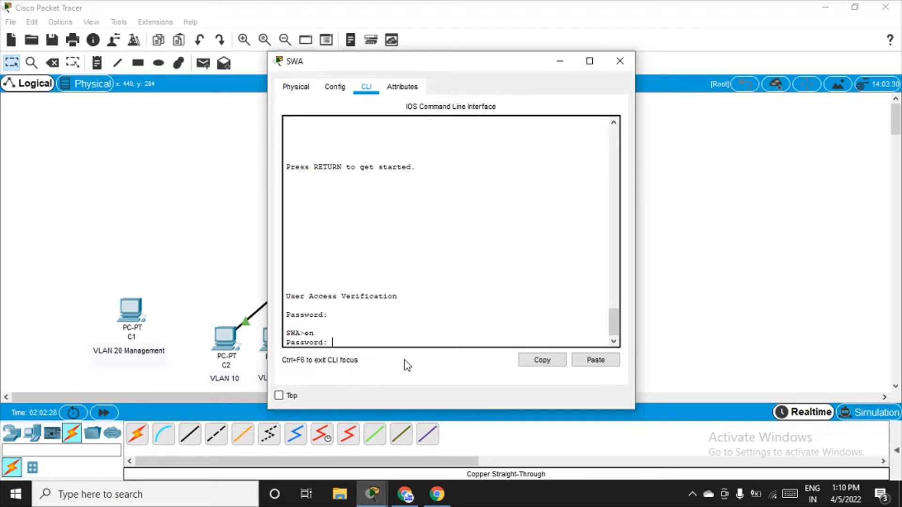
key(Return)
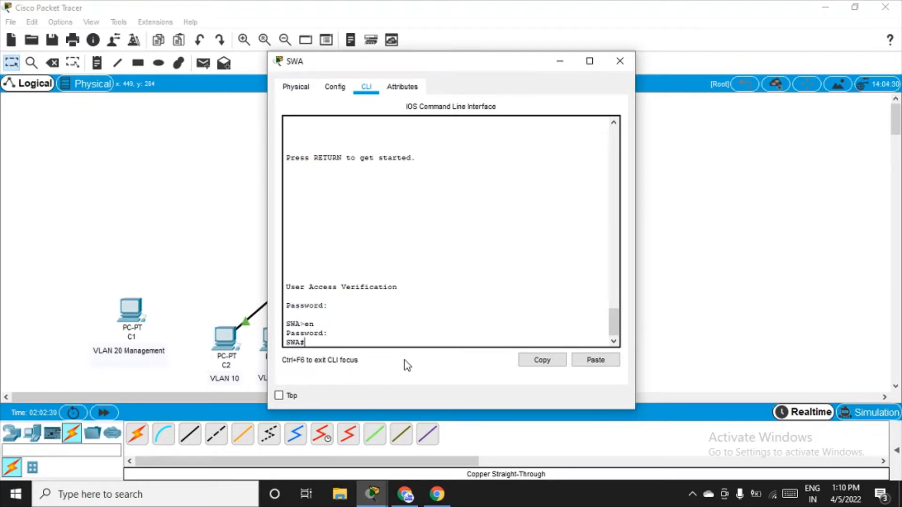
text(conf)
key(Return)
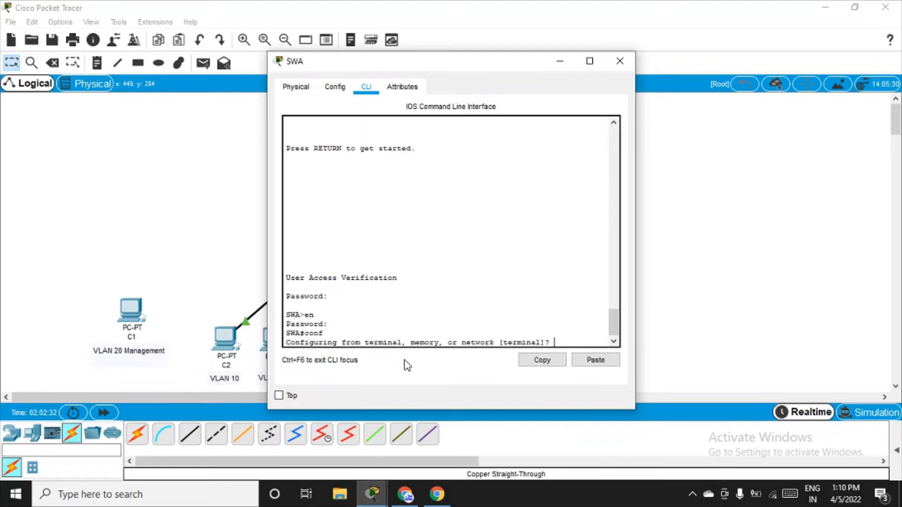
text(n)
key(Return)
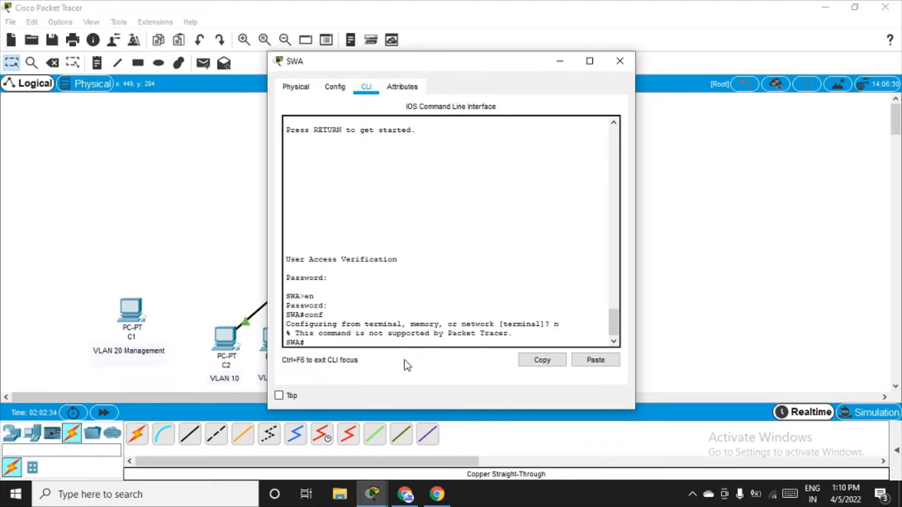
Enter global configuration mode on switch SWA from the terminal and create VLAN 5, returning to global configuration mode
text(conf t)
key(Return)
text(vlan)
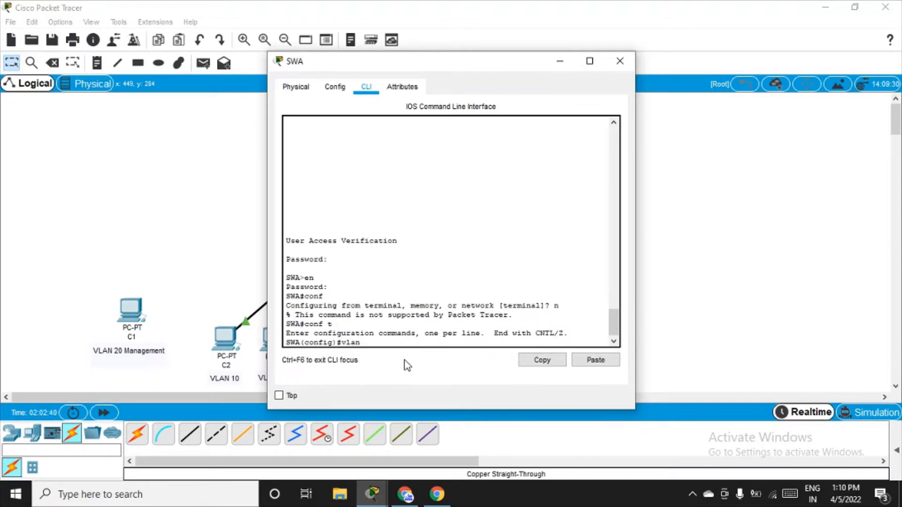
text( 5)
key(Return)
text(exit)
key(Return)
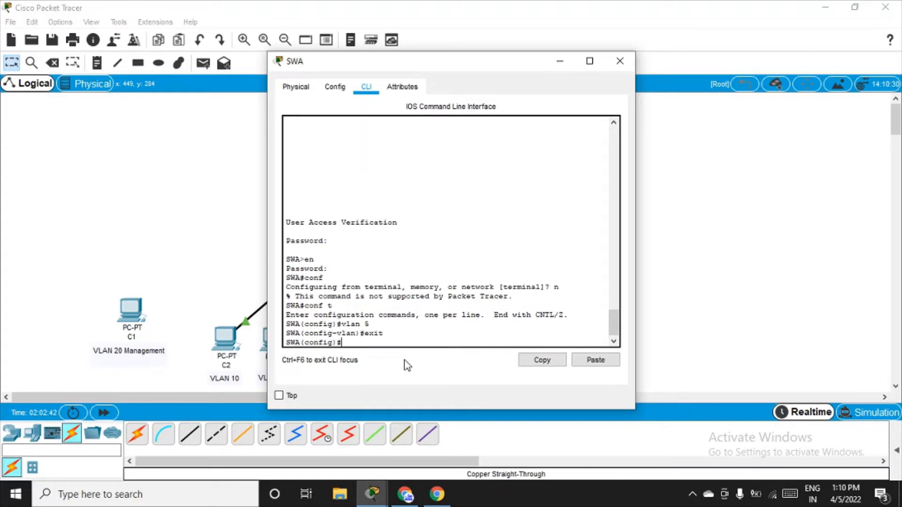
Create VLAN 10 on switch SWA and return to global configuration mode
text(vlan 10)
key(Return)
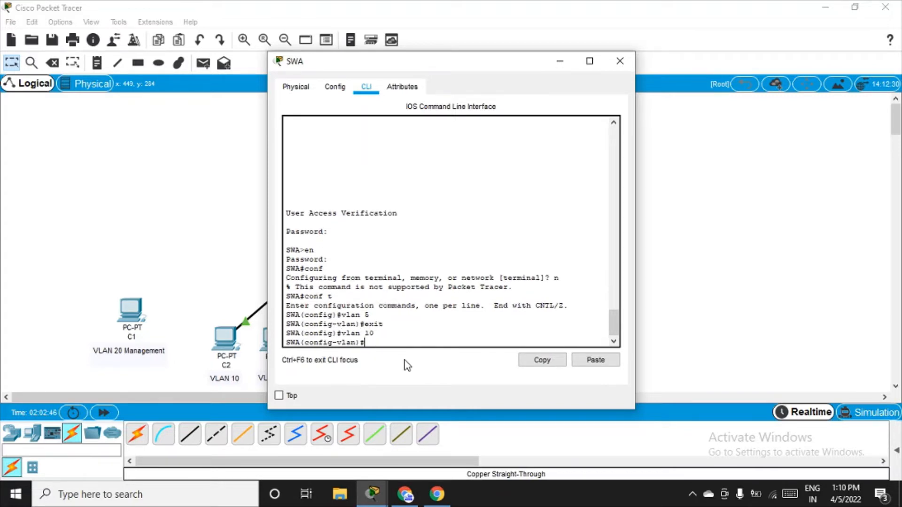
text(exit)
key(Return)
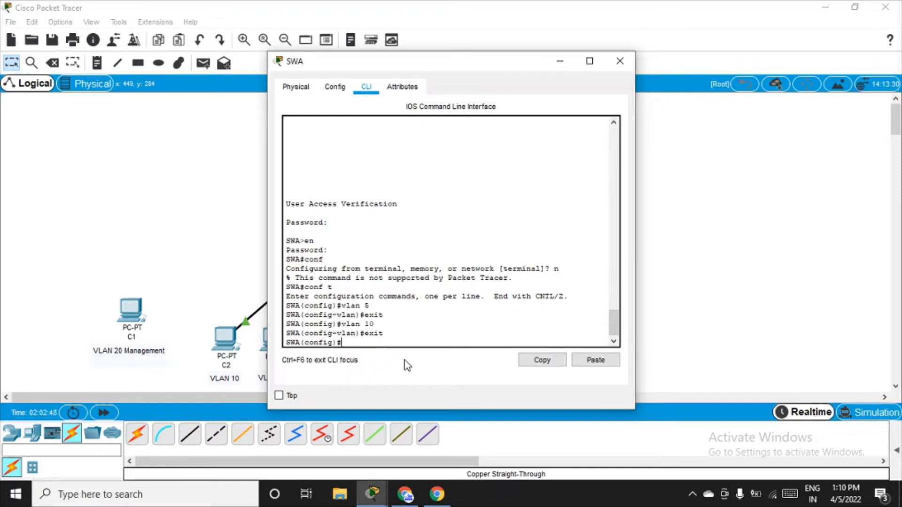
Create VLAN 15 on switch SWA and return to global configuration mode
text(vlan 15)
key(Return)
text(exit)
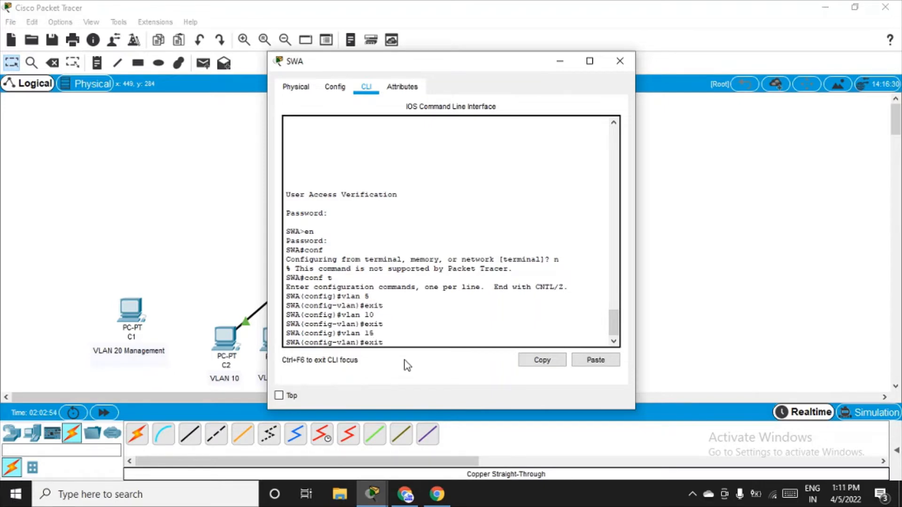
key(Return)
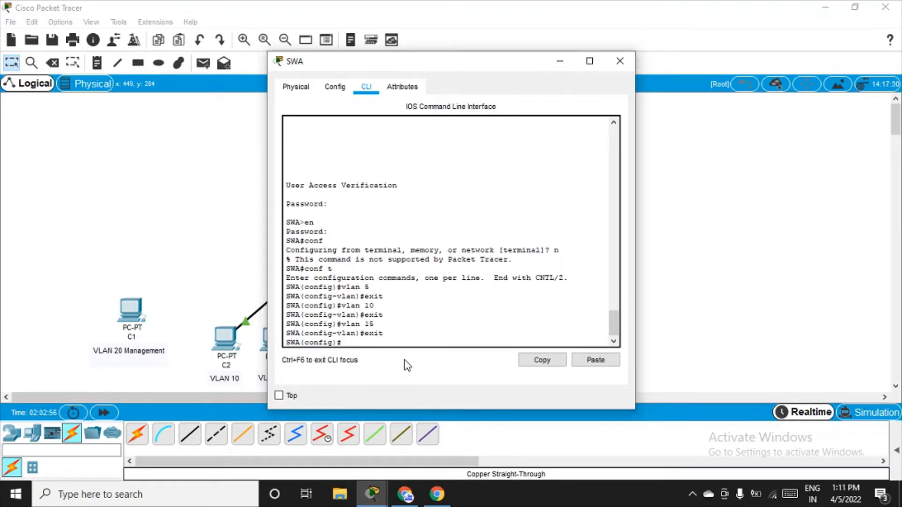
Leave configuration mode on SWA, check the new VLANs in the brief VLAN table, and close the switch window
text(exit)
key(Return)
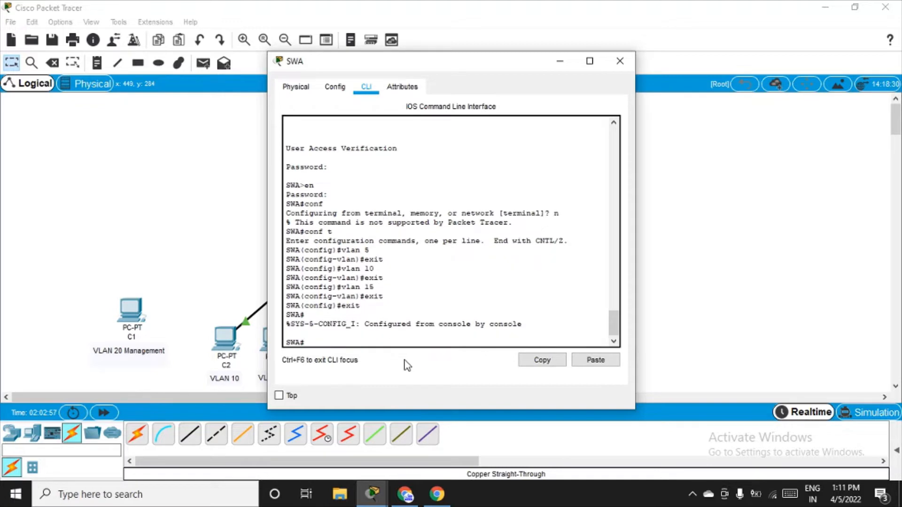
text(show vlan brief)
key(Return)
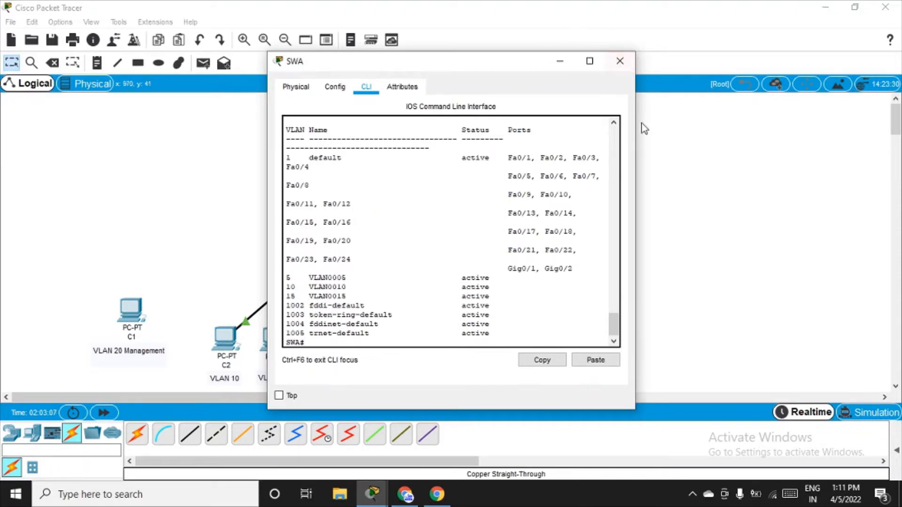
click(620, 61)
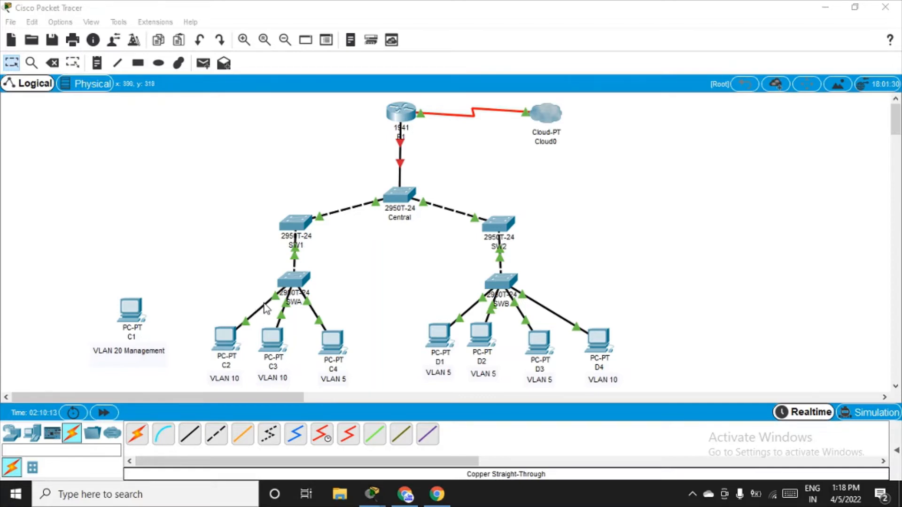
Reopen the command line of switch SWA and set interface fa0/2 to switchport access mode
click(234, 254)
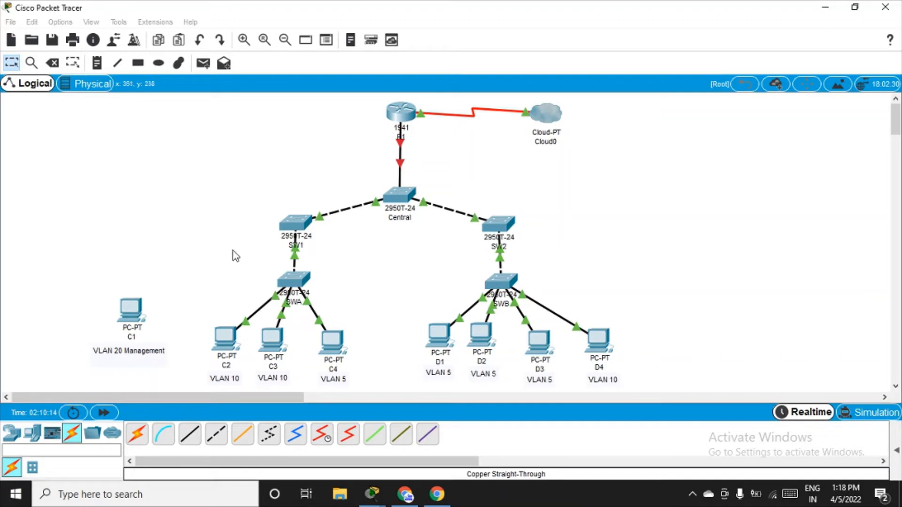
mouse_move(263, 307)
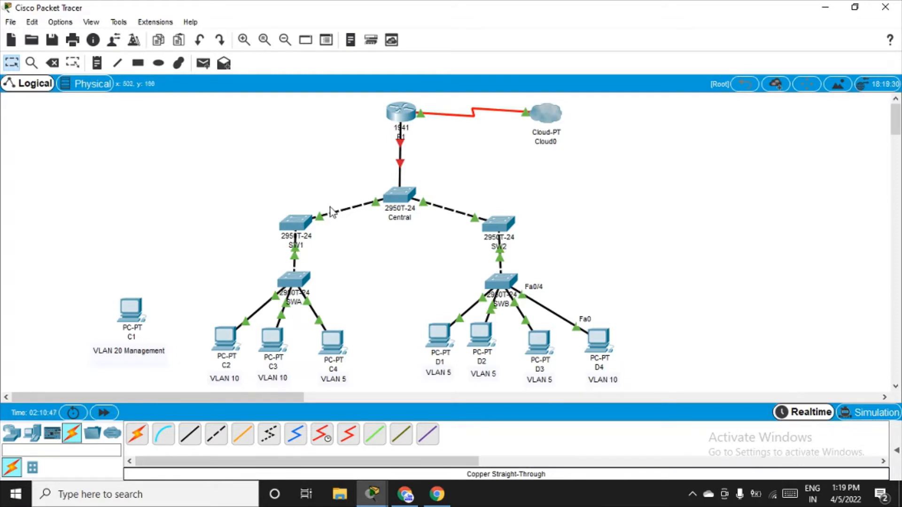
click(298, 272)
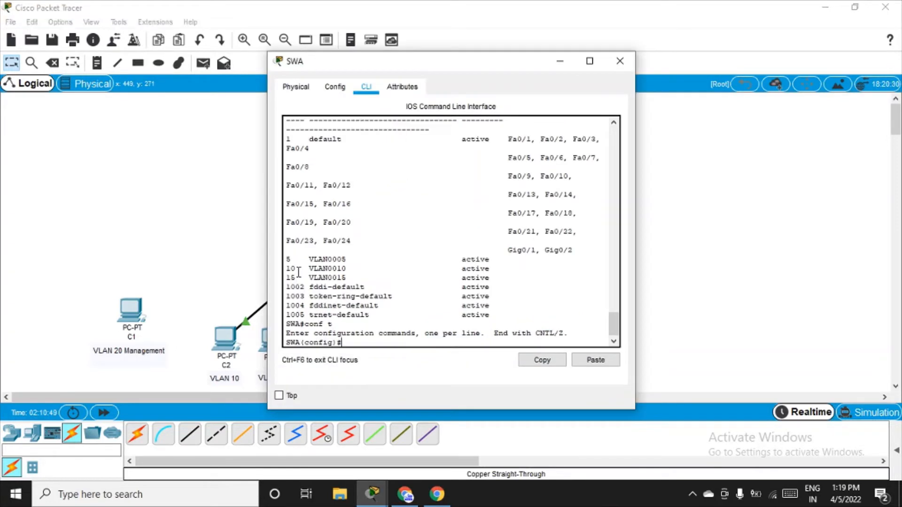
click(364, 336)
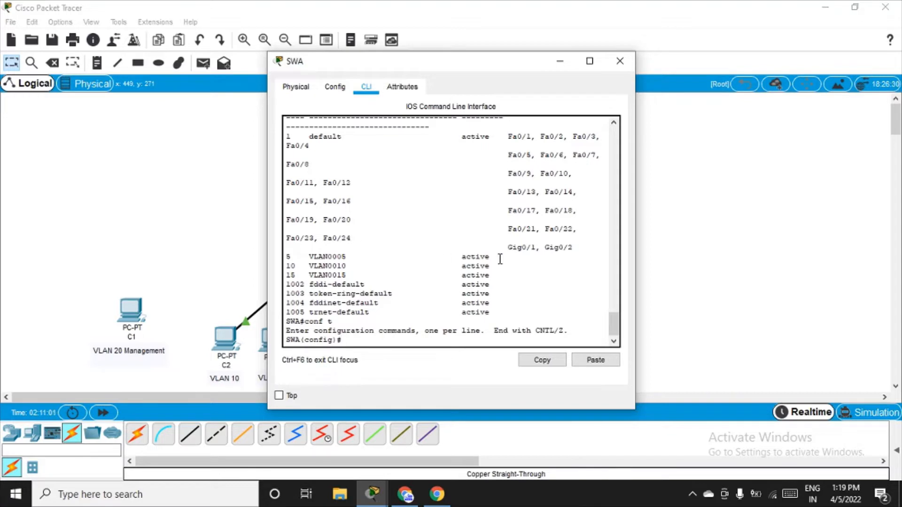
drag(319, 254, 355, 256)
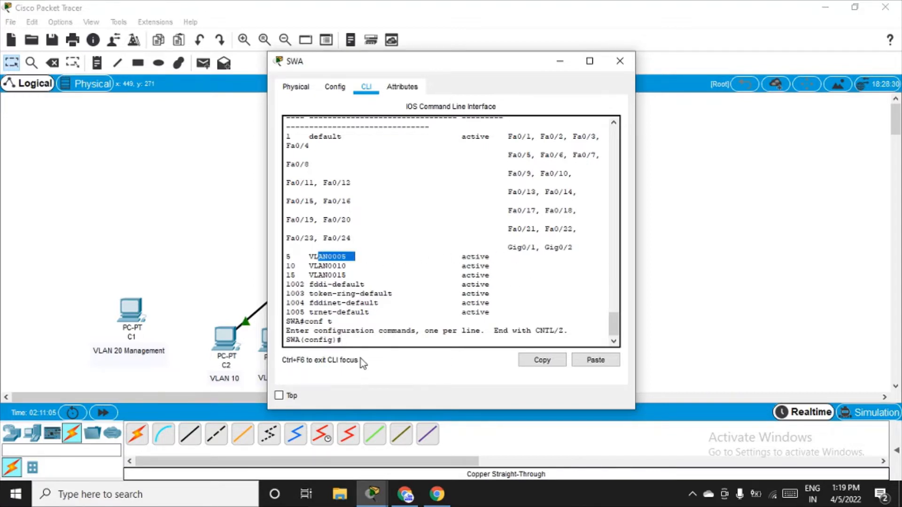
click(347, 336)
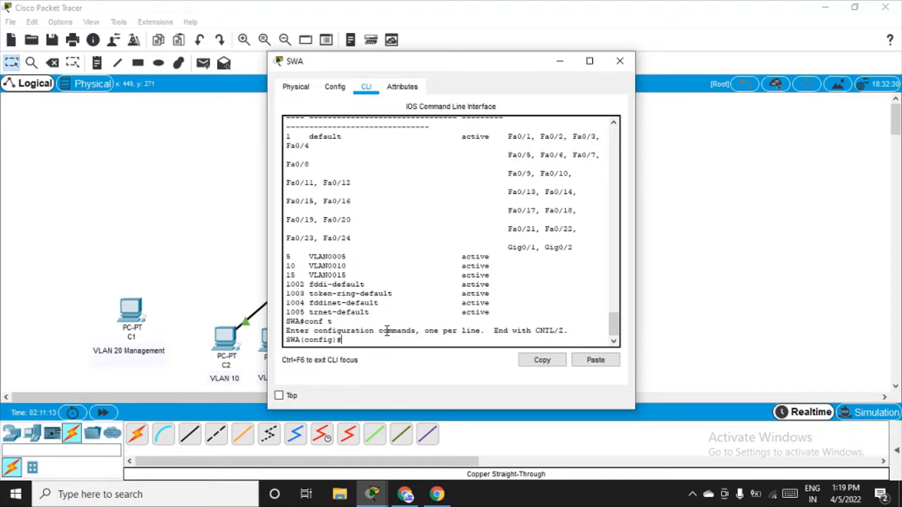
text(int fa0/2)
key(Return)
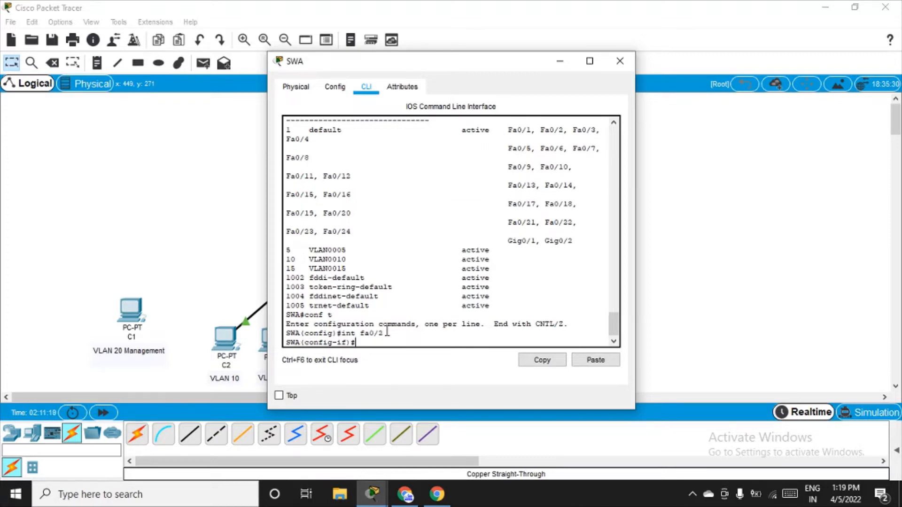
text(switchport mode access)
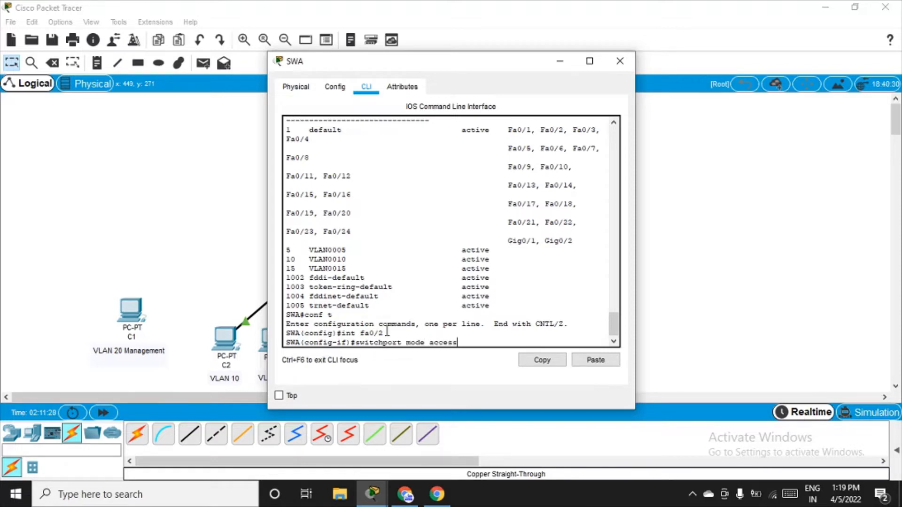
key(Return)
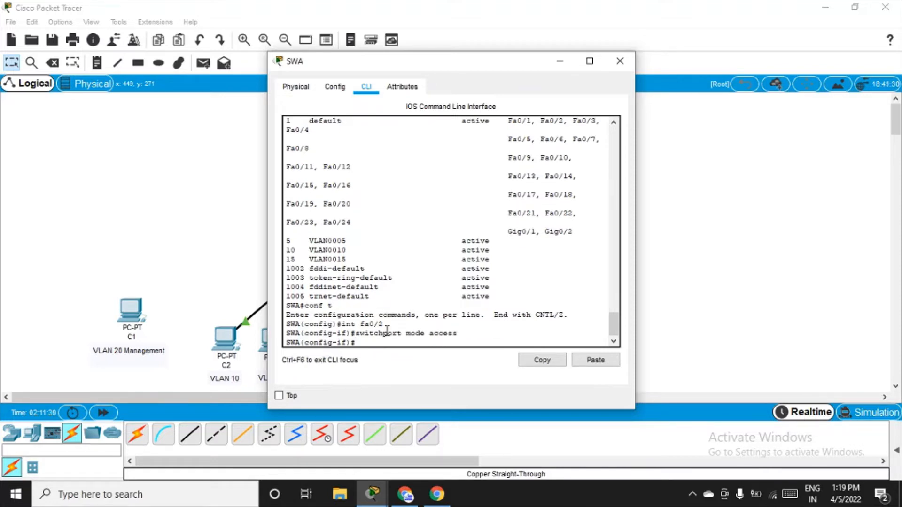
Try to assign interface fa0/2 on SWA to VLAN 10
text(switchport acess vlan)
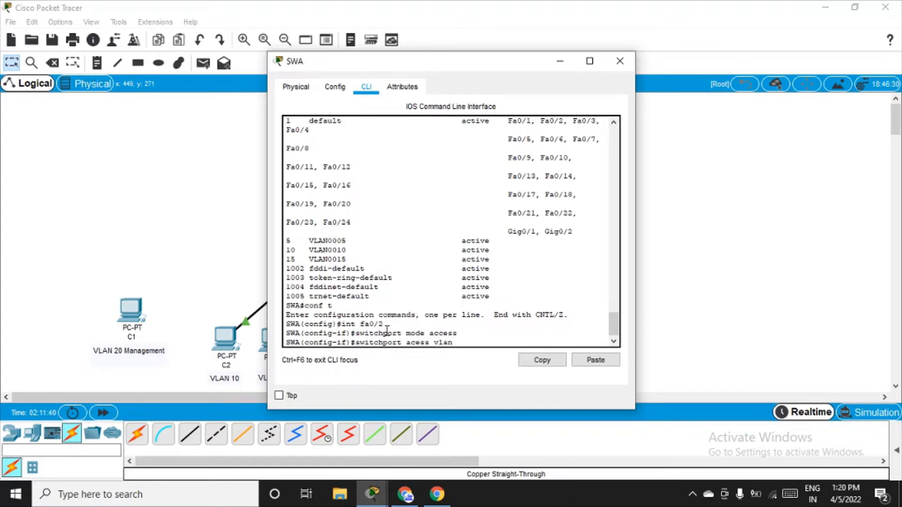
text( 10)
drag(489, 61, 618, 50)
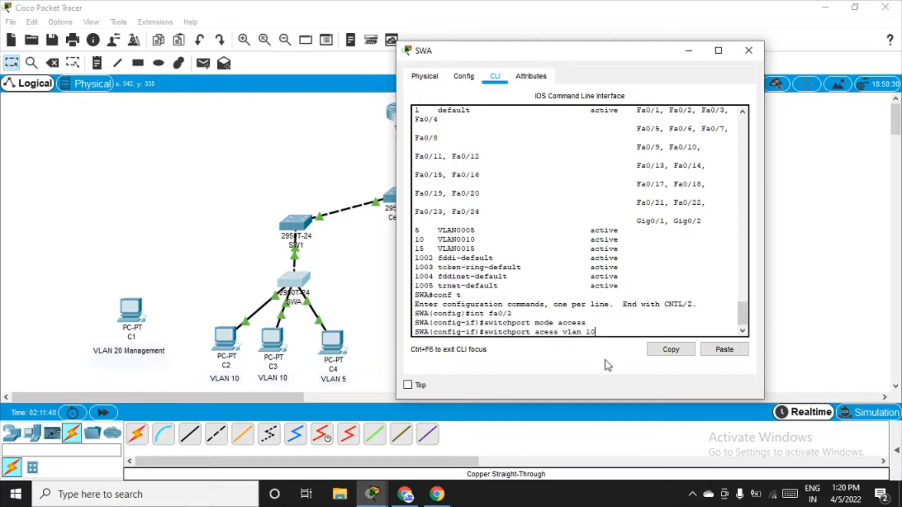
drag(489, 314, 509, 313)
click(600, 333)
key(Return)
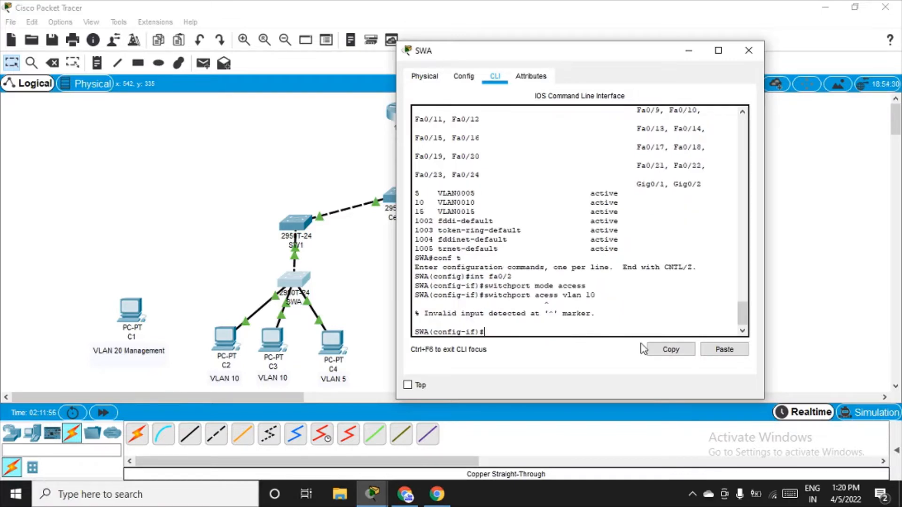
Correct the misspelled command to switchport access vlan 10 for fa0/2, and return to global configuration mode
key(Up)
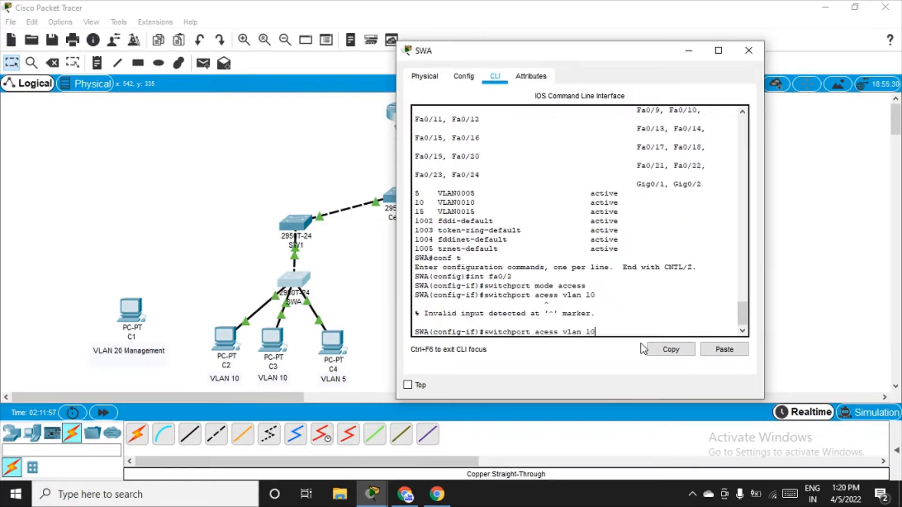
key(Left)
key(Left)
key(Left)
text(c)
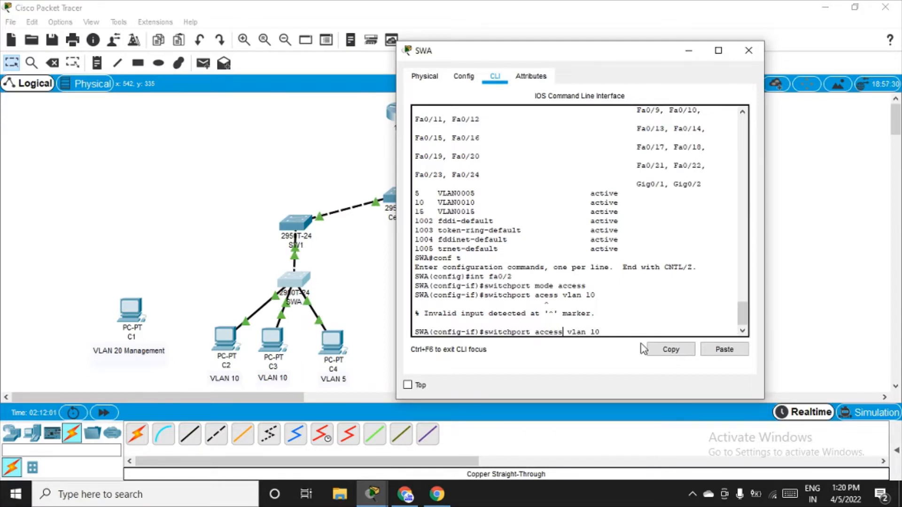
key(Right)
key(Right)
key(Right)
key(Right)
key(Right)
key(Return)
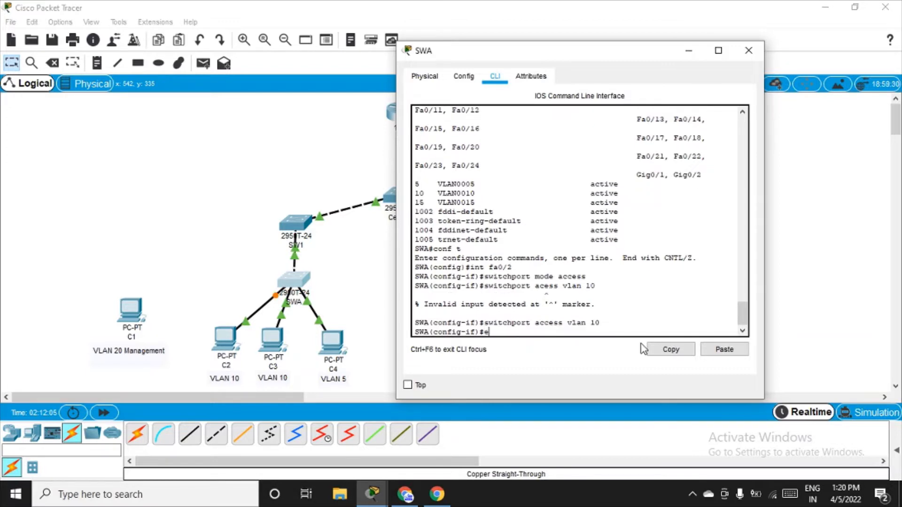
text(exit)
key(Return)
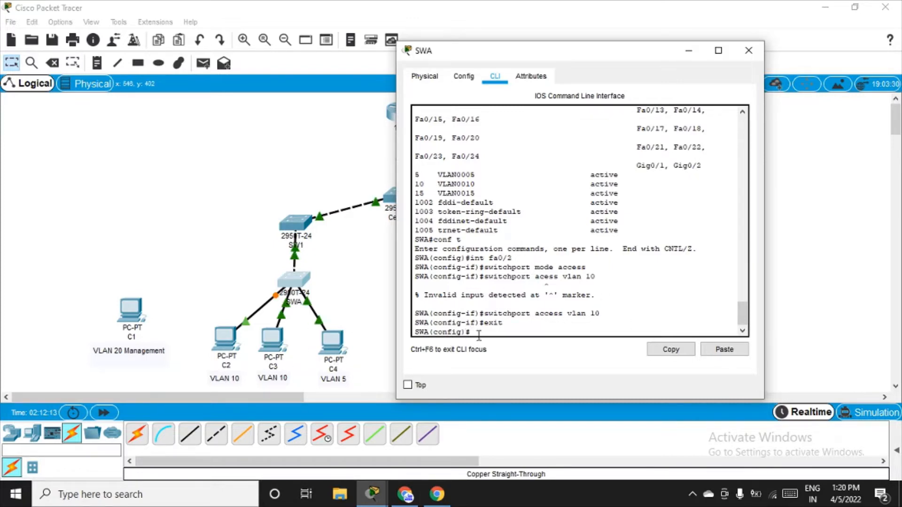
Enter interface fa0/3 on SWA and set it to switchport access mode
text(nt)
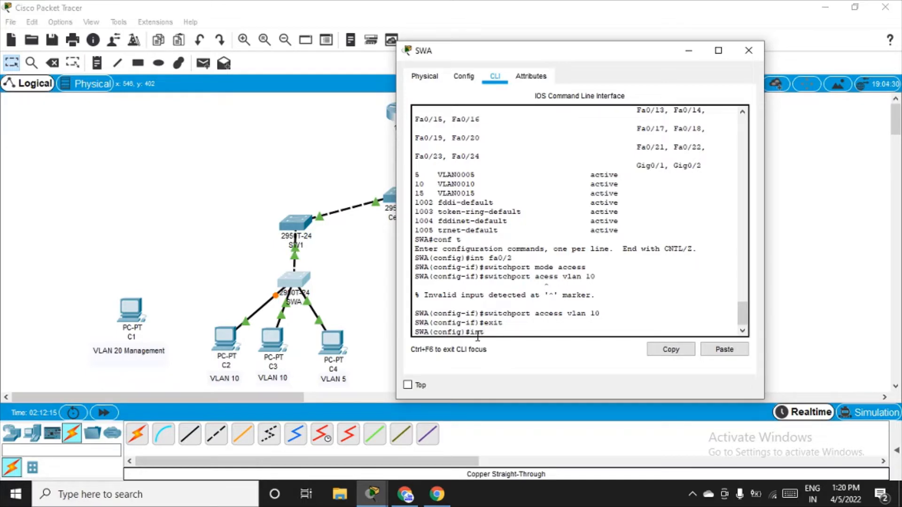
text( fa0/3)
key(Return)
text(exit)
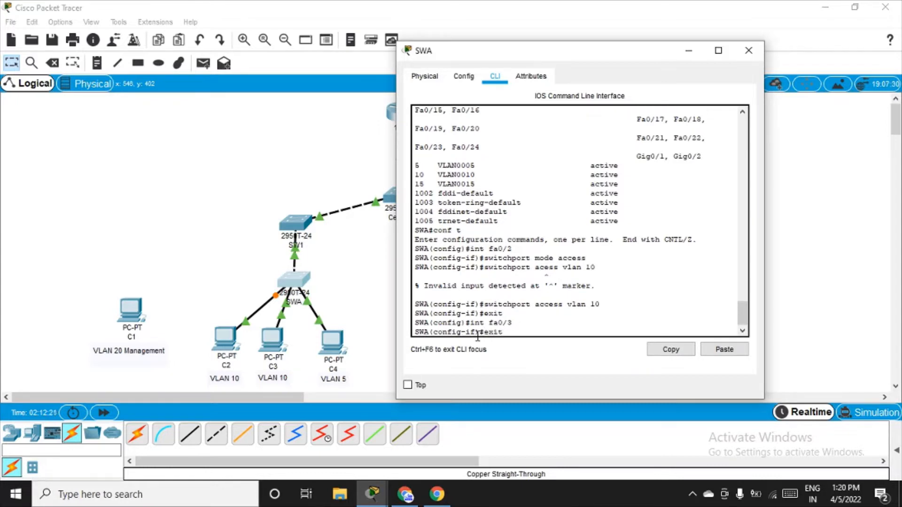
key(Up)
key(Up)
key(Up)
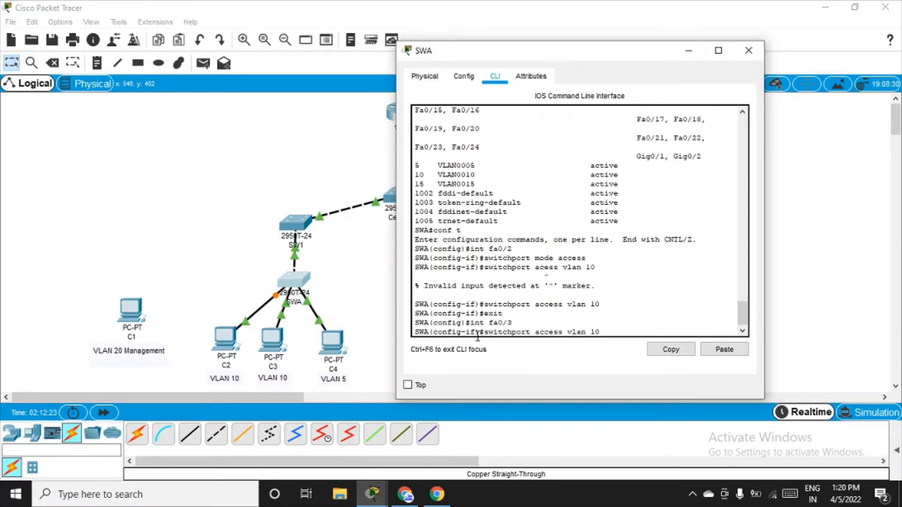
key(Up)
key(Up)
key(Return)
Assign interface fa0/3 to access VLAN 10 and return to global configuration mode
key(Up)
key(Up)
key(Up)
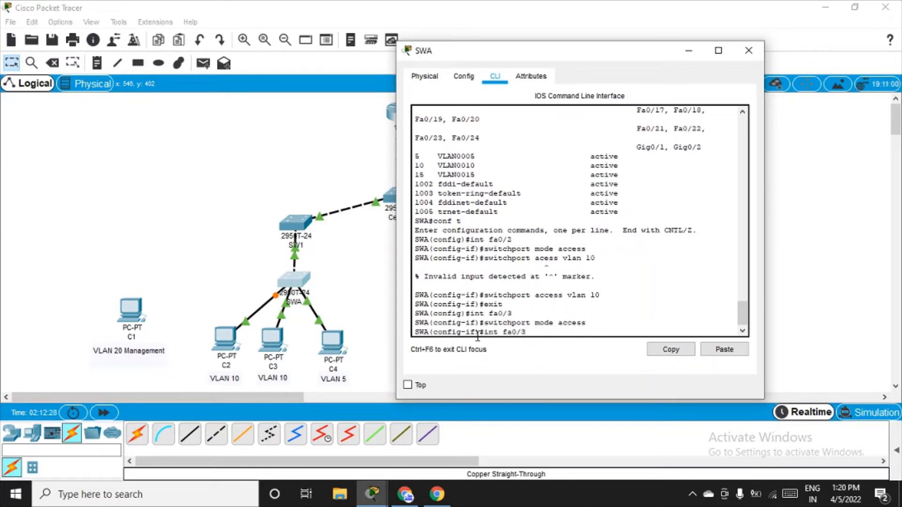
key(Up)
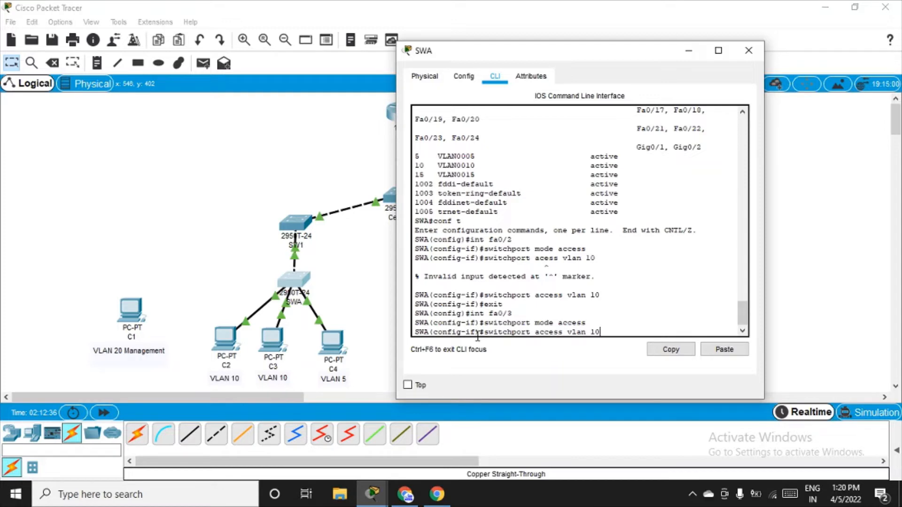
key(Return)
text(e)
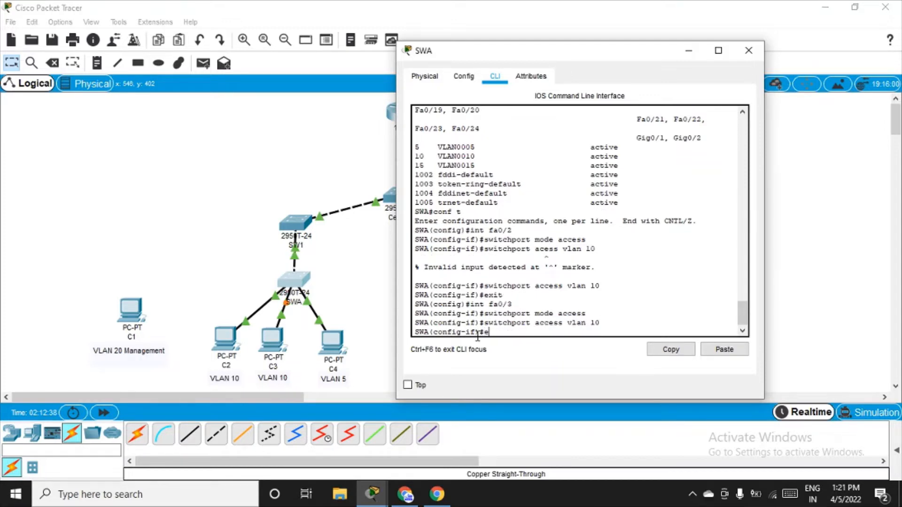
text(xit)
key(Return)
key(Return)
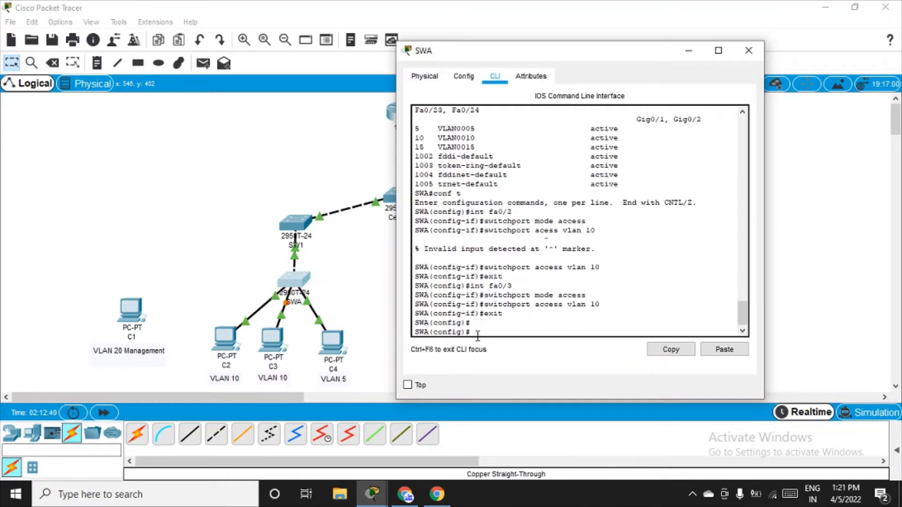
Enter interface fa0/4 on SWA and set it to switchport access mode
text(int fa0/4)
key(Return)
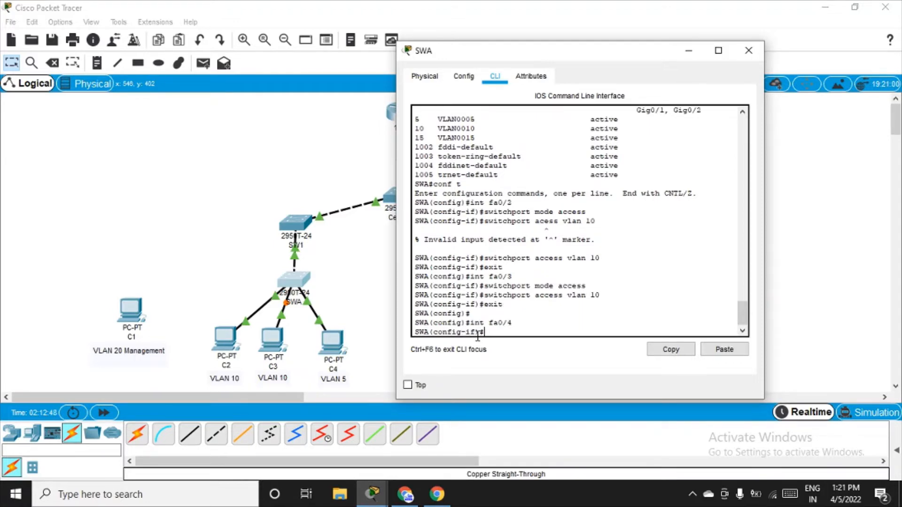
text(switchport mode access)
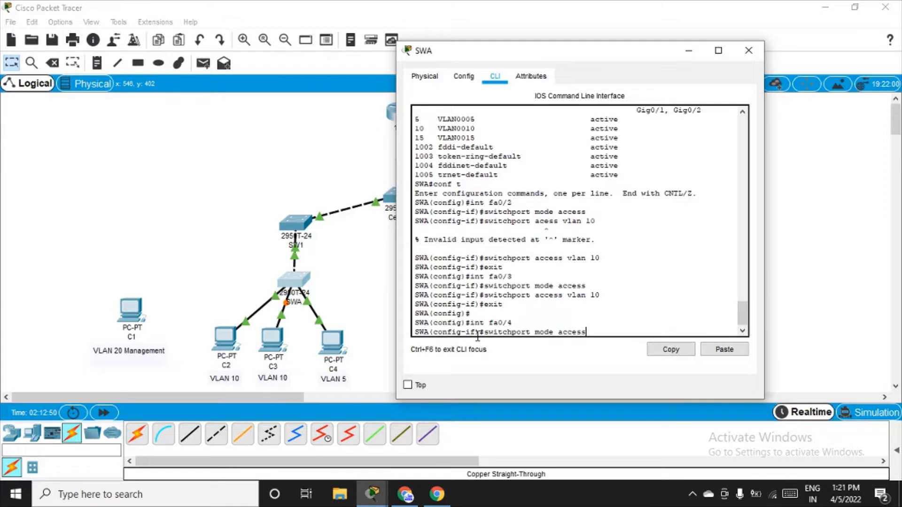
key(Return)
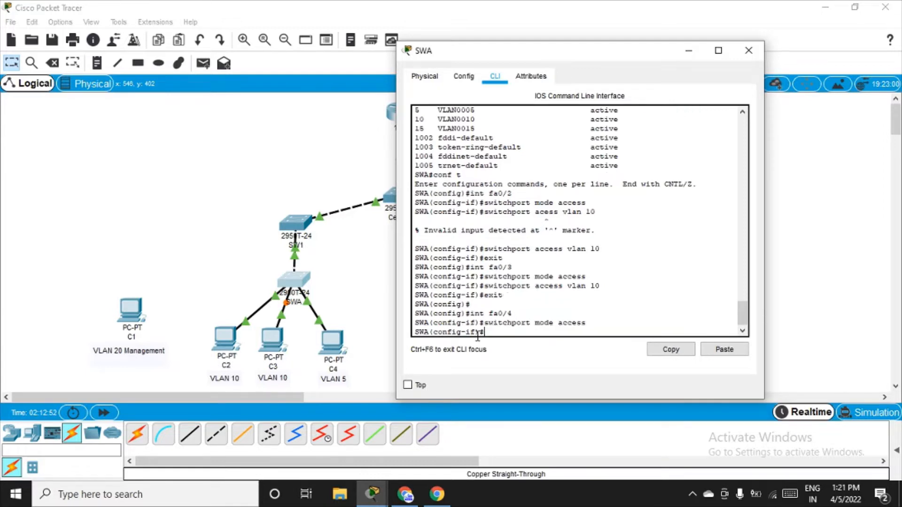
Assign interface fa0/4 to access VLAN 5 and return to global configuration mode
key(Up)
key(Up)
key(Up)
key(Up)
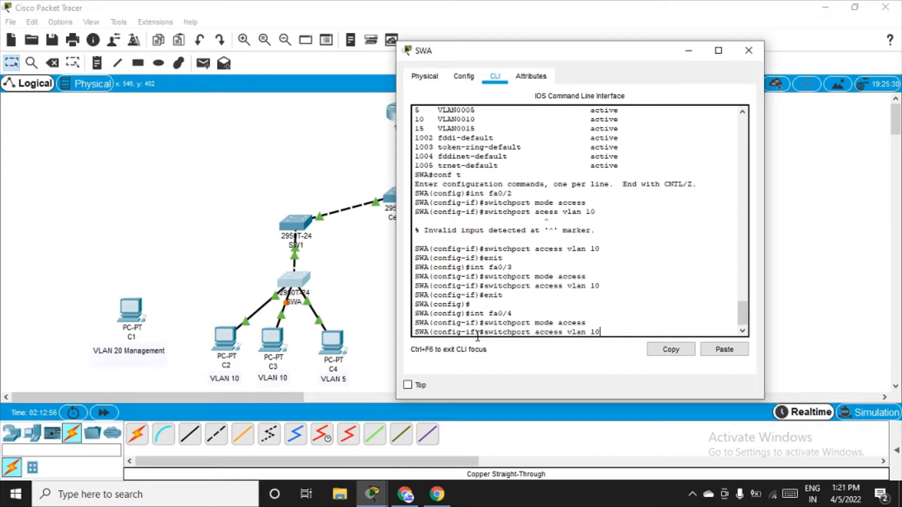
key(BackSpace)
key(Return)
text(exxit)
key(Return)
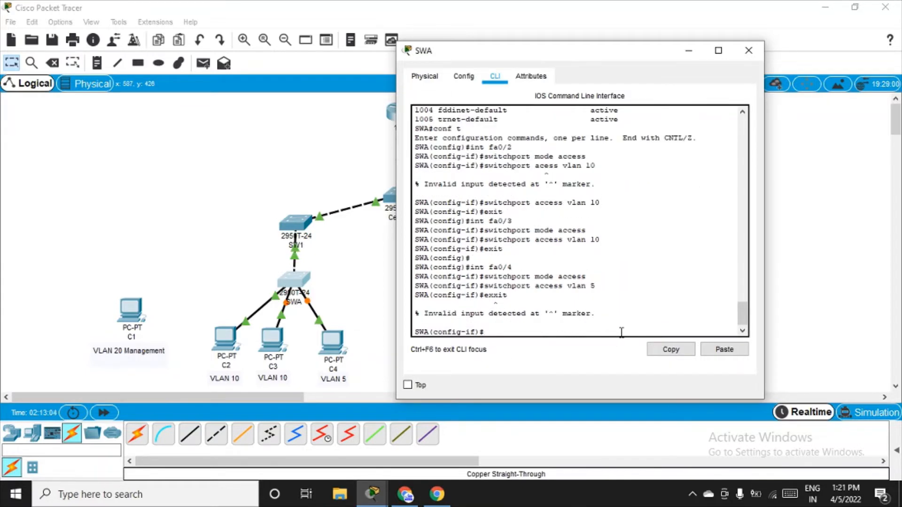
text(exit)
key(Return)
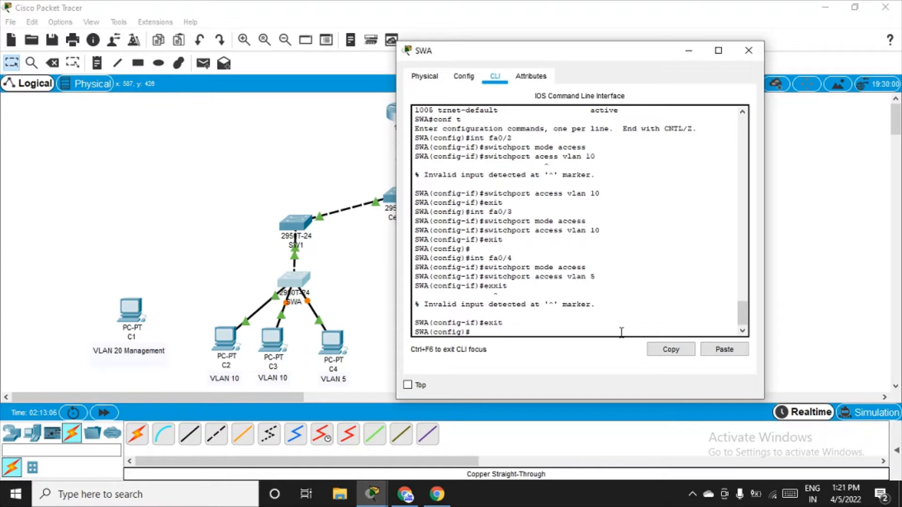
Leave configuration mode on SWA and display the brief VLAN table
text(exit)
key(Return)
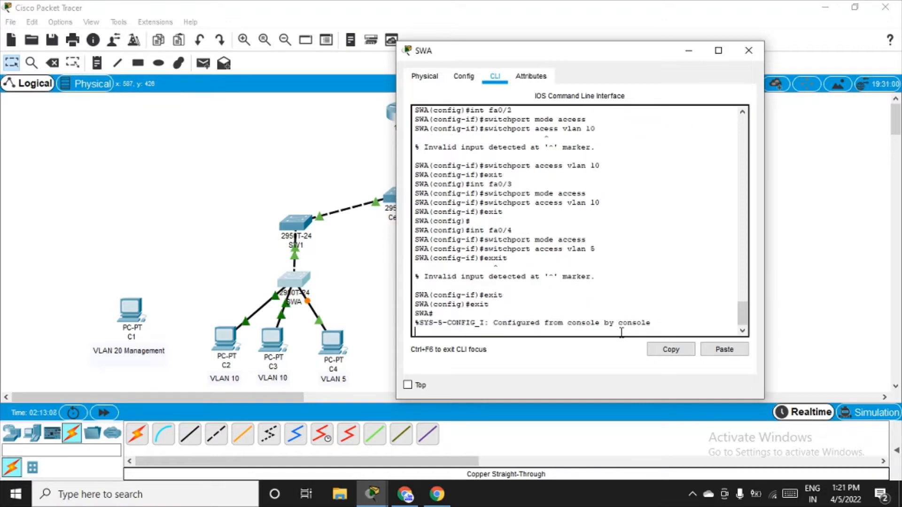
key(Return)
text(conf t)
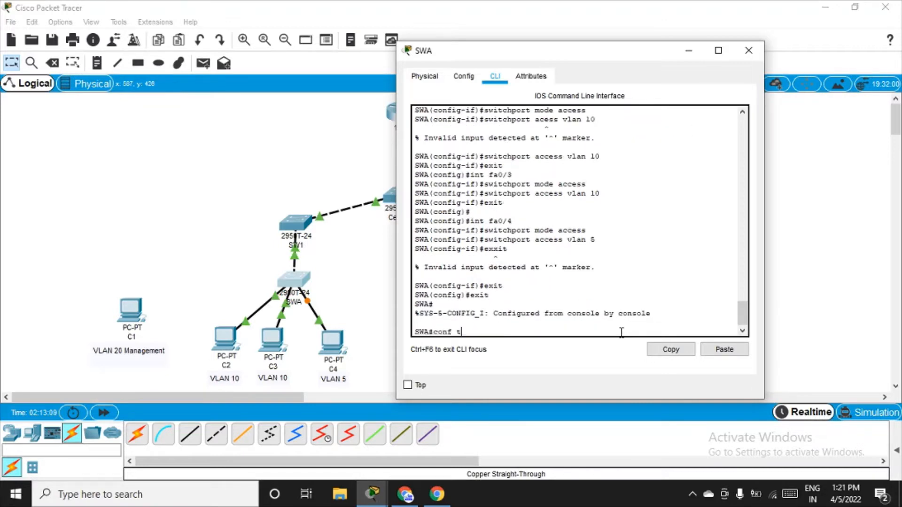
key(BackSpace)
key(BackSpace)
key(BackSpace)
key(BackSpace)
key(BackSpace)
key(BackSpace)
text(show vlan brief)
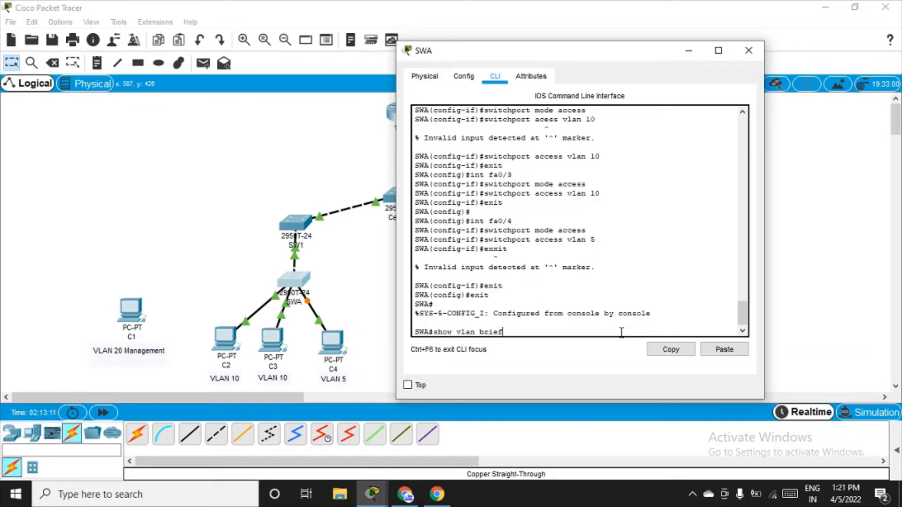
key(Return)
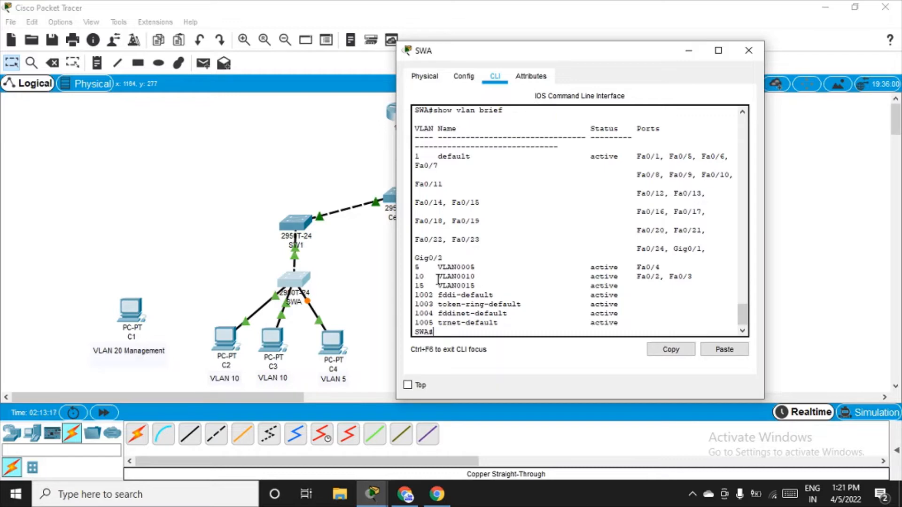
Check the ports listed for VLANs 5 and 10 in the table and close the SWA window
drag(442, 266, 479, 266)
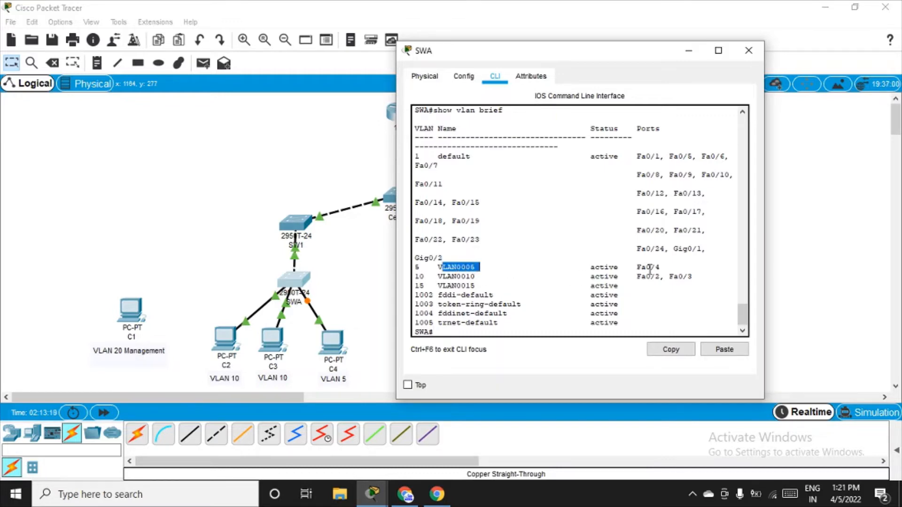
drag(638, 267, 703, 279)
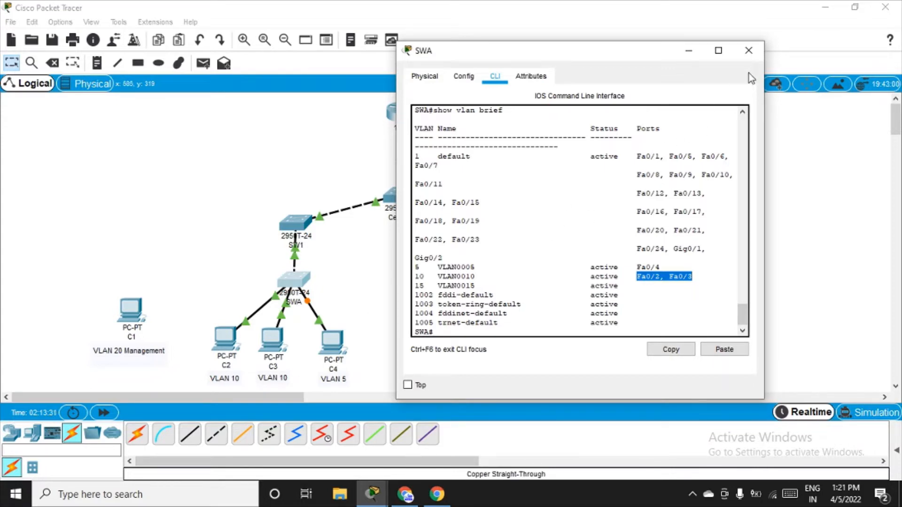
click(749, 53)
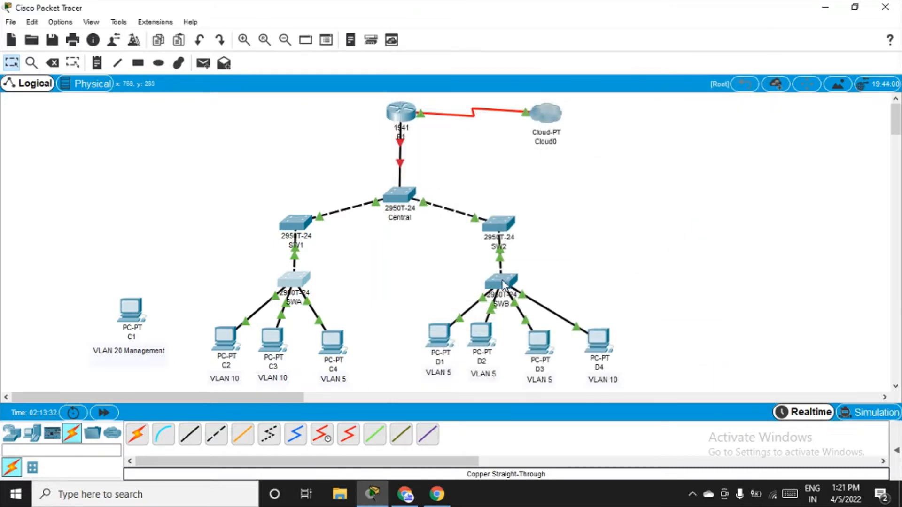
Open the command line of switch SWB and enter global configuration mode
drag(525, 281, 523, 282)
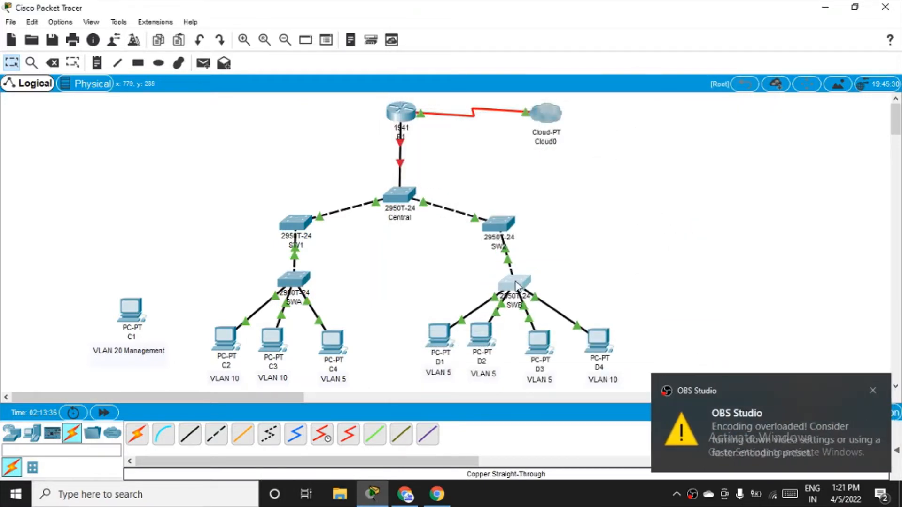
click(872, 391)
click(509, 285)
click(508, 285)
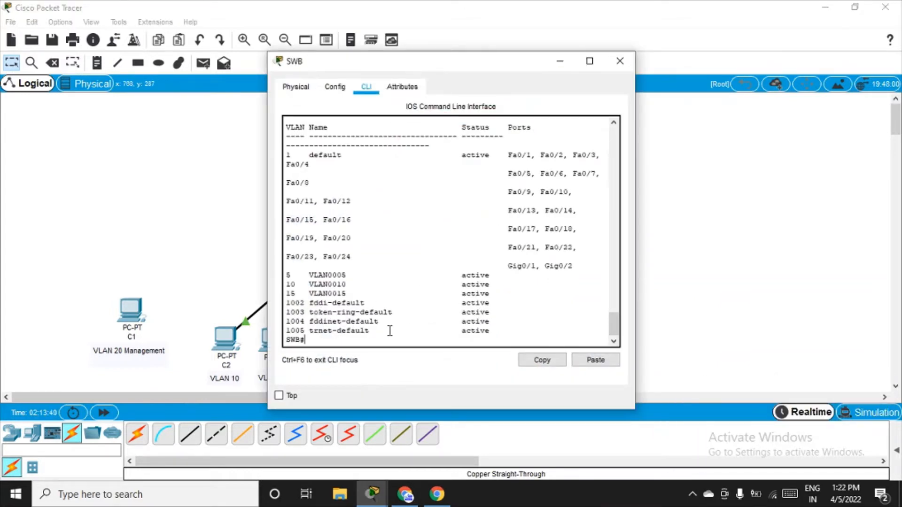
text(conf t)
key(Return)
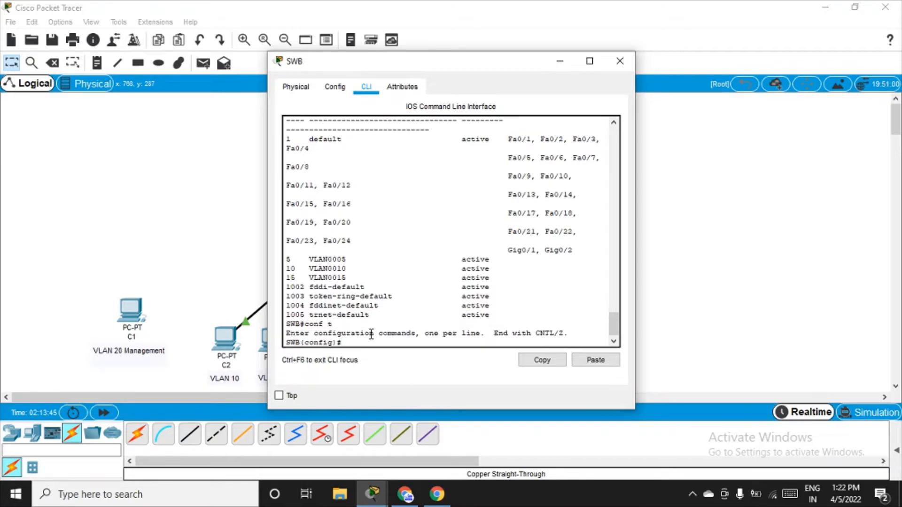
drag(478, 66, 780, 73)
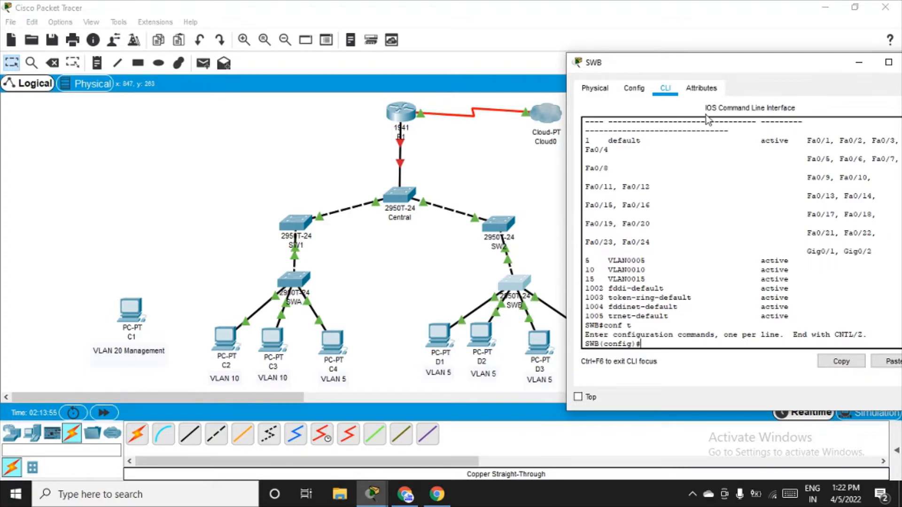
drag(748, 71, 487, 50)
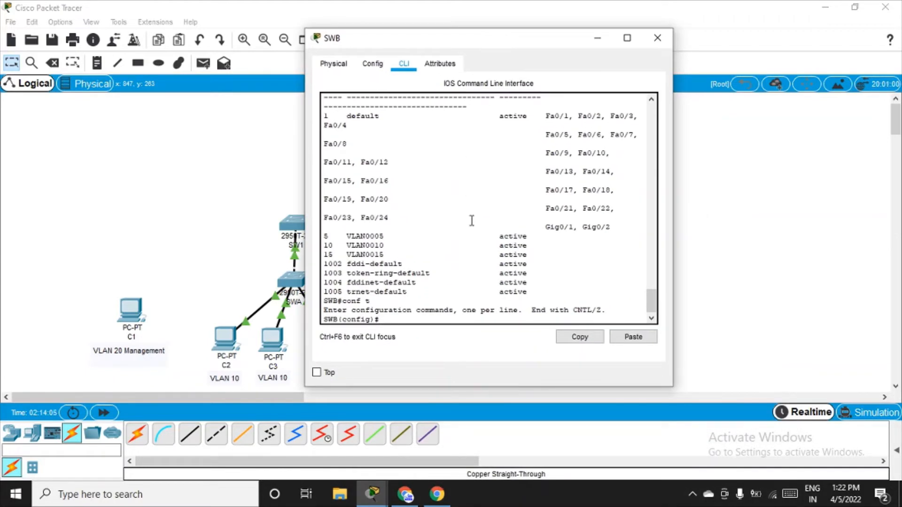
Enter the configuration of interface fa0/1 on SWB and set its switchport mode to access
text(int fa0/1)
key(Return)
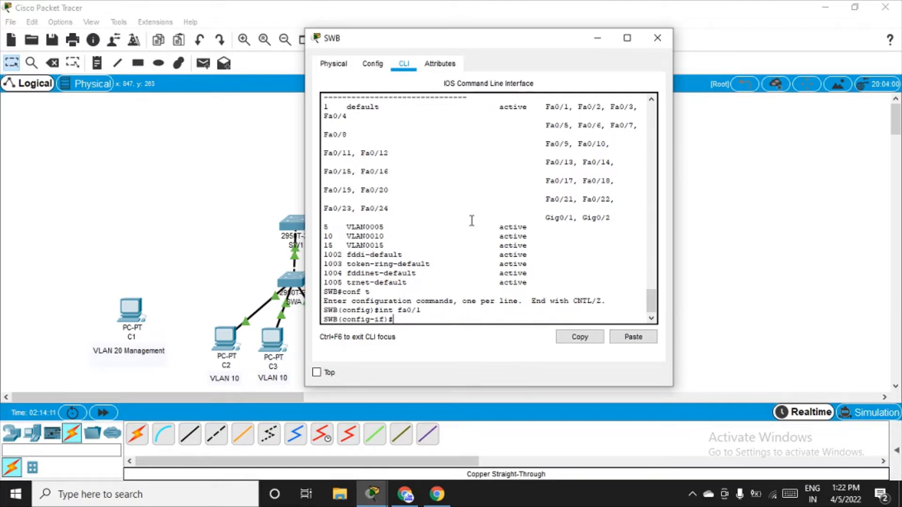
text(switchp)
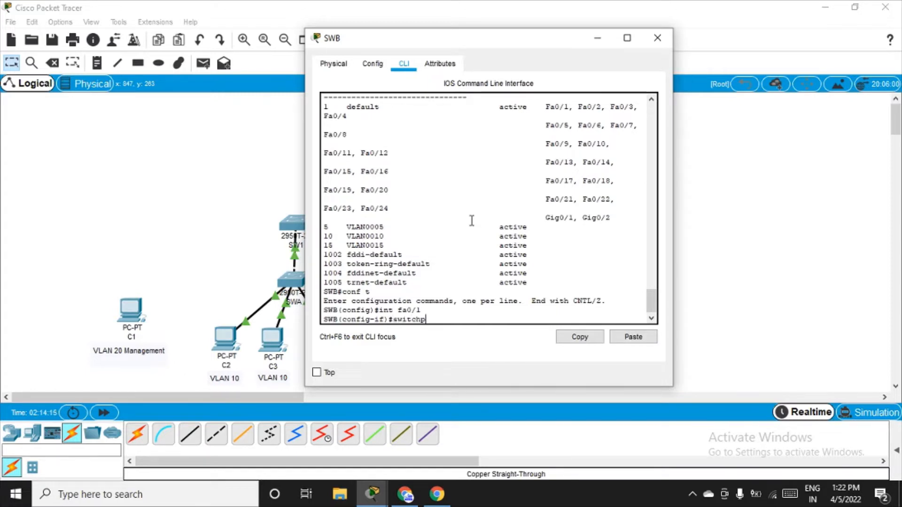
text(ort mode acc)
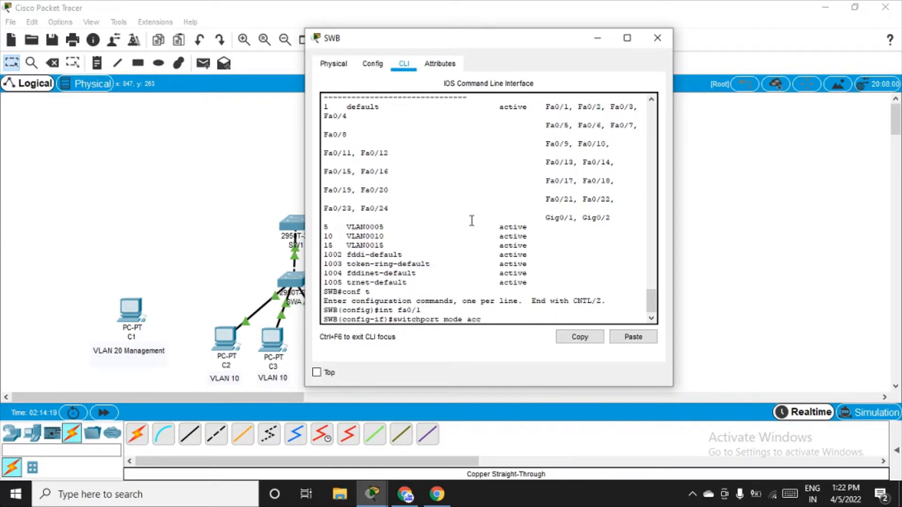
text(ess)
key(Return)
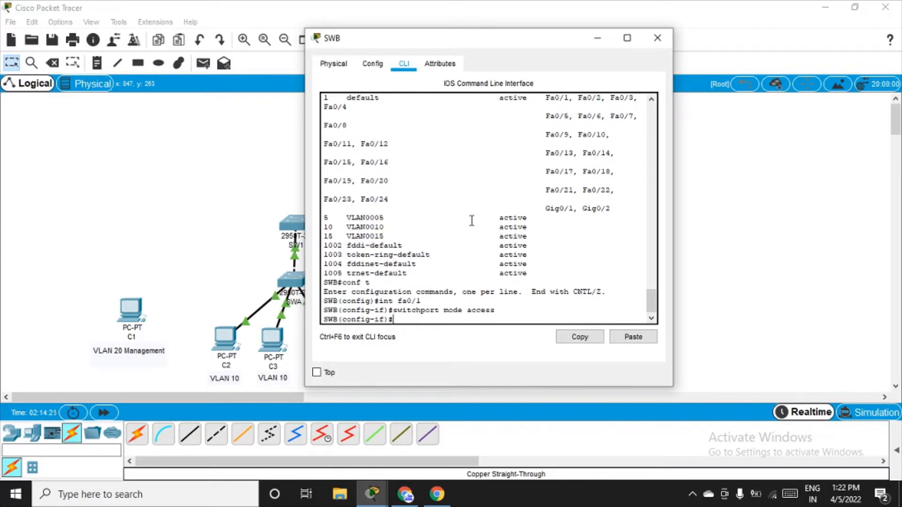
Assign interface fa0/1 to access VLAN 5 and return to global configuration mode
text(switchport access)
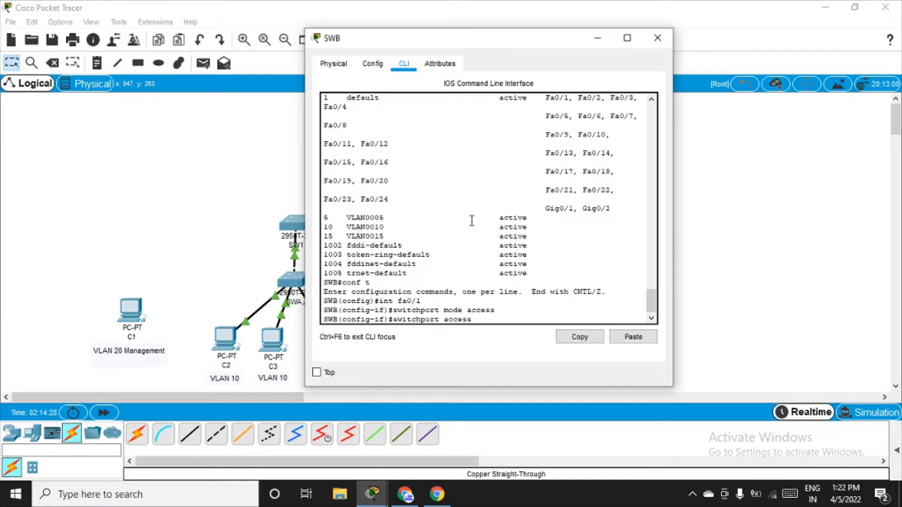
text( vlan 5)
key(Return)
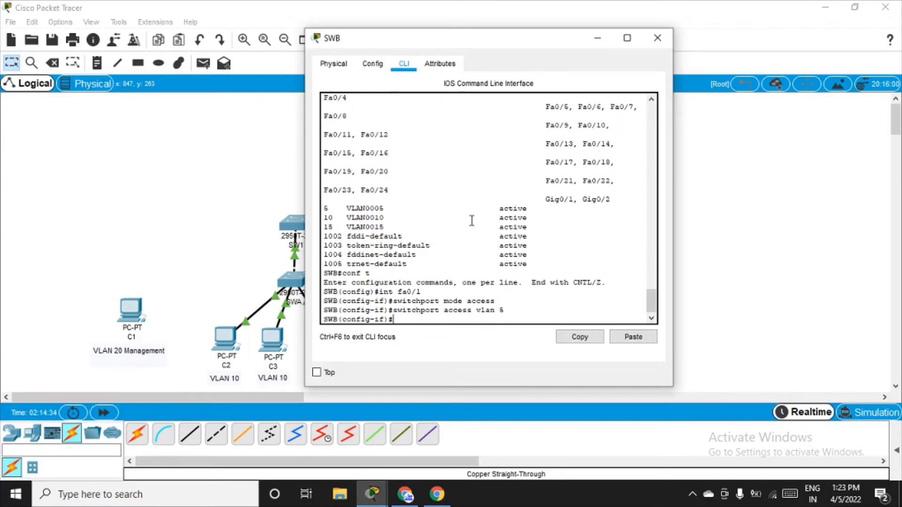
text(exit)
key(Return)
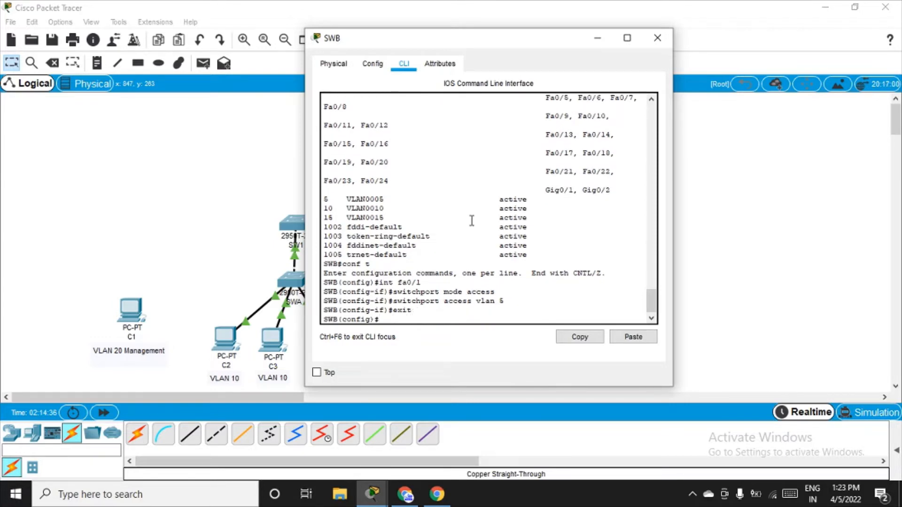
Enter the configuration of interface fa0/2 on SWB and set its switchport mode to access
text(int fa0/2)
key(Return)
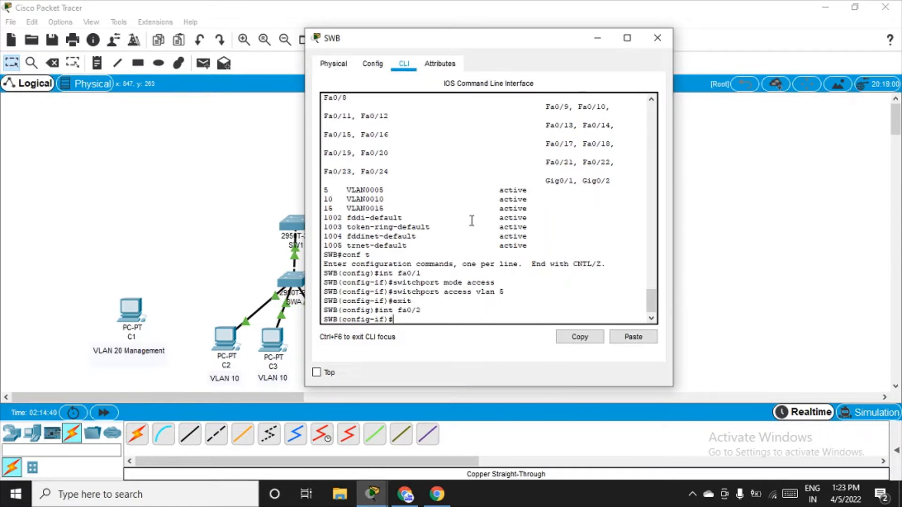
text(exit)
key(Up)
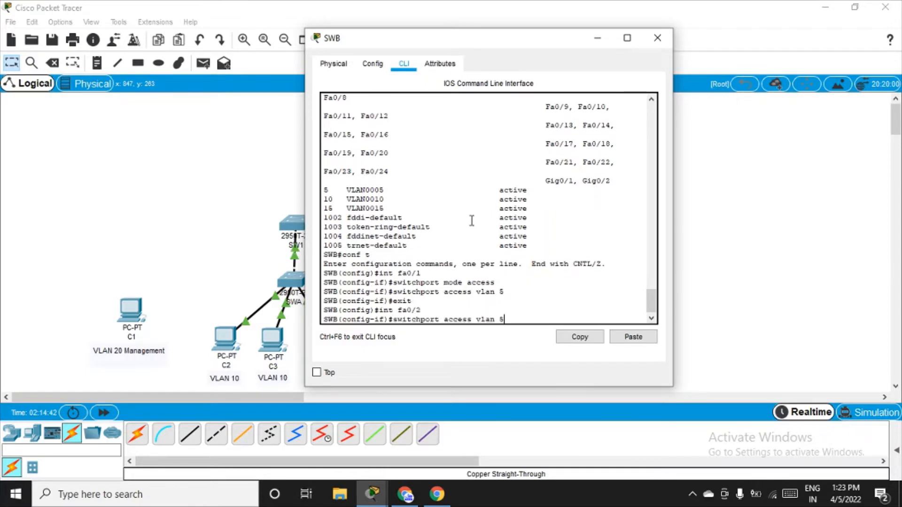
key(Up)
key(Return)
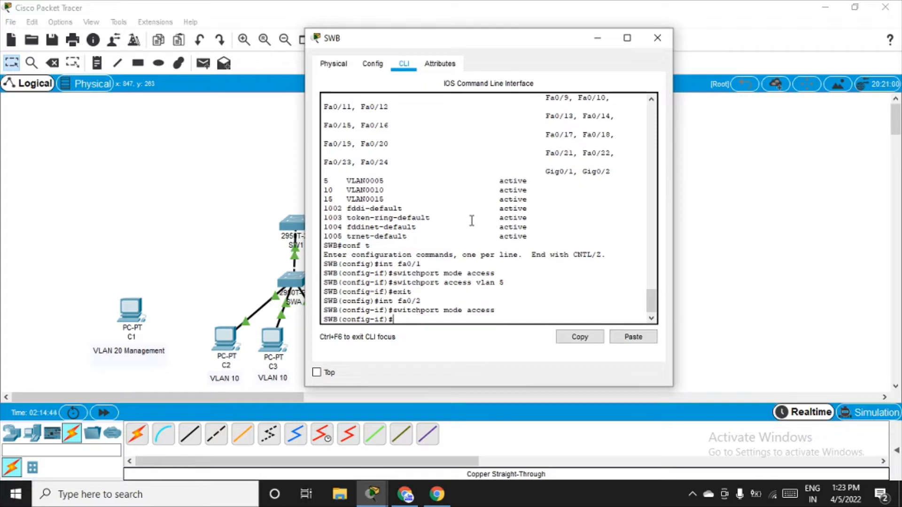
Assign interface fa0/2 to access VLAN 5 and return to global configuration mode
key(Up)
key(Up)
key(Up)
key(Up)
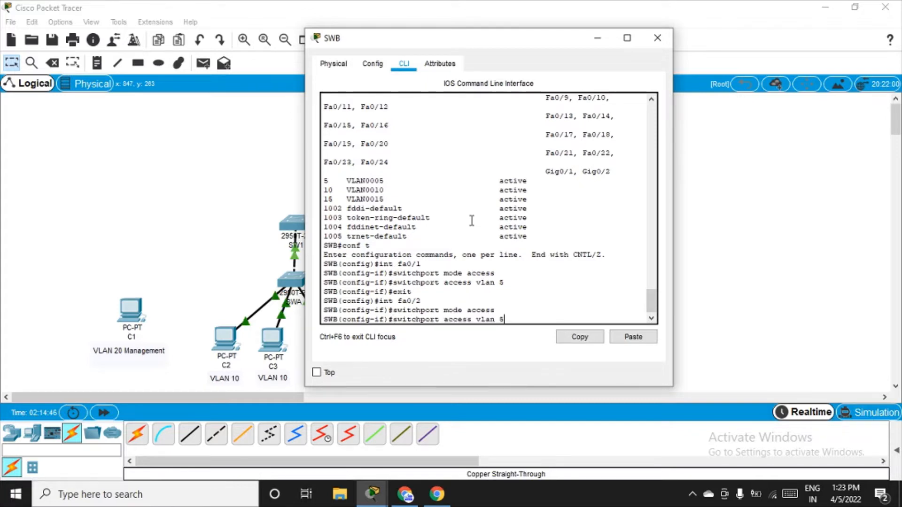
key(Return)
text(exit)
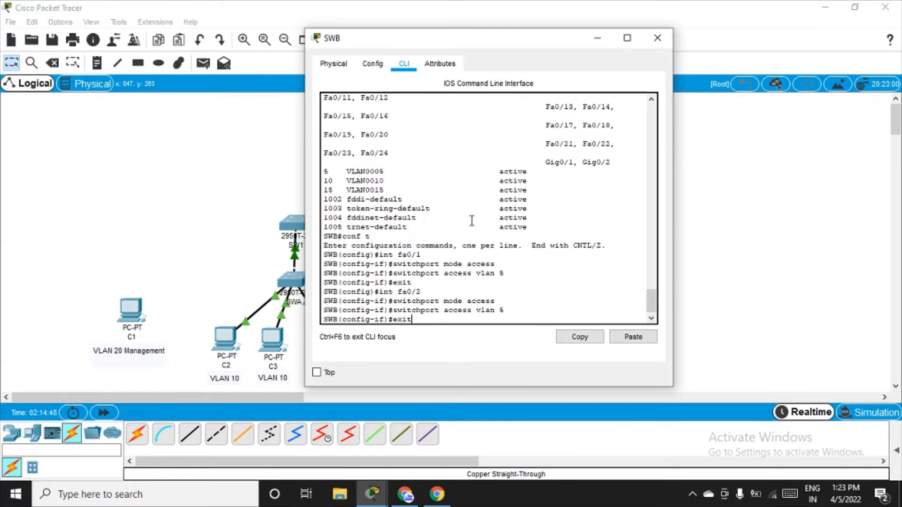
key(Return)
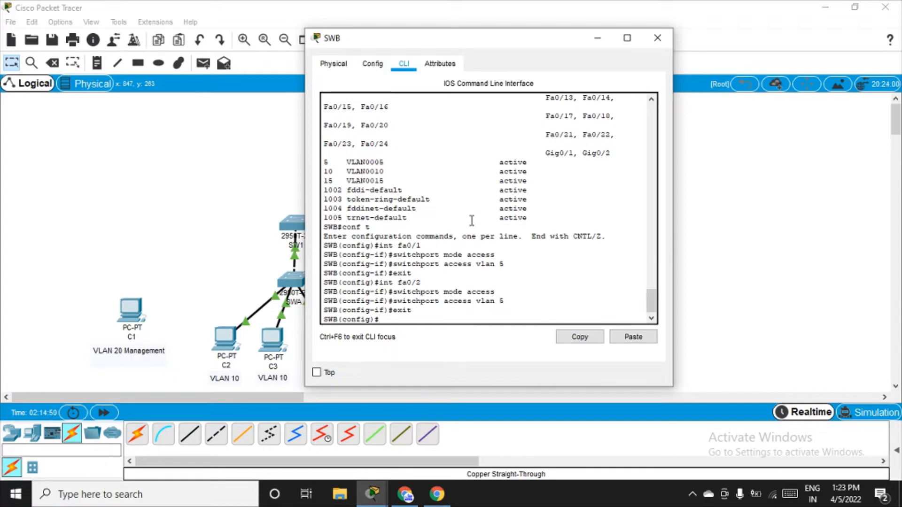
Configure interface fa0/3 on SWB as an access port in VLAN 5 and return to global configuration mode
text(int fa0/3)
key(Return)
text(switchport mode access)
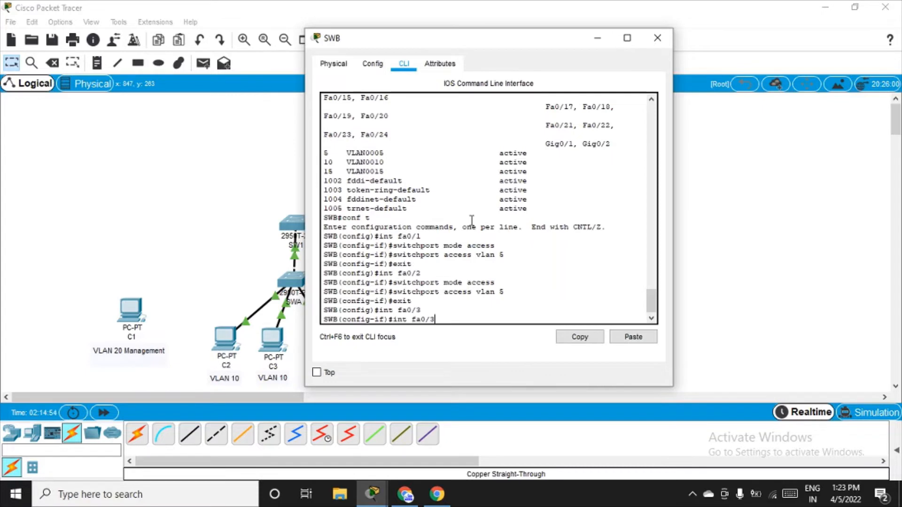
key(Return)
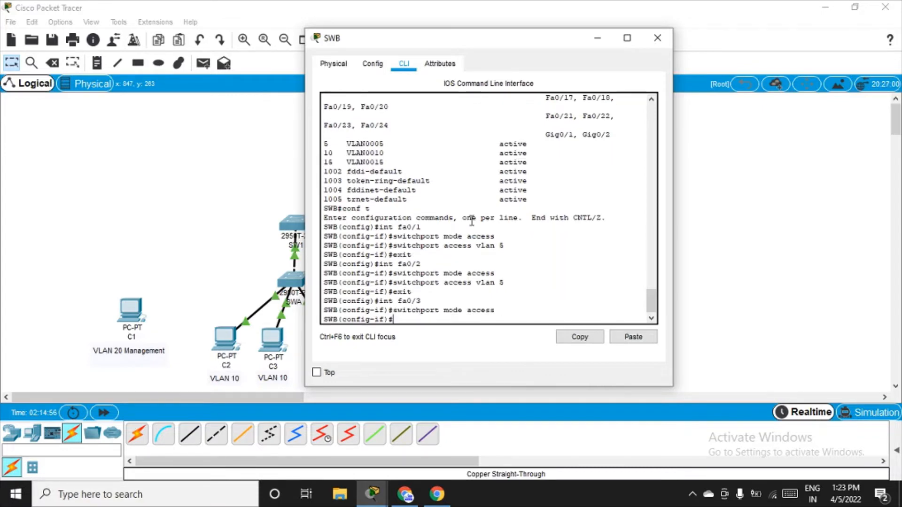
text(exit)
key(Up)
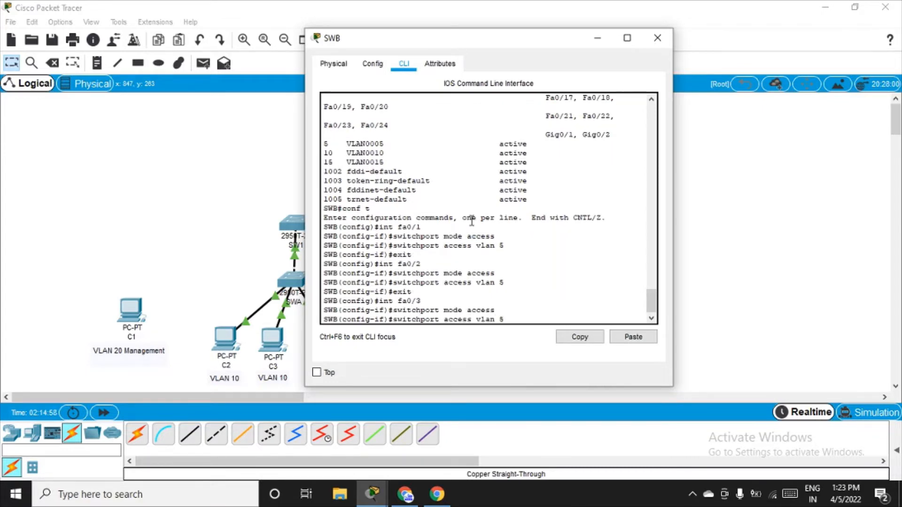
key(Return)
text(exit)
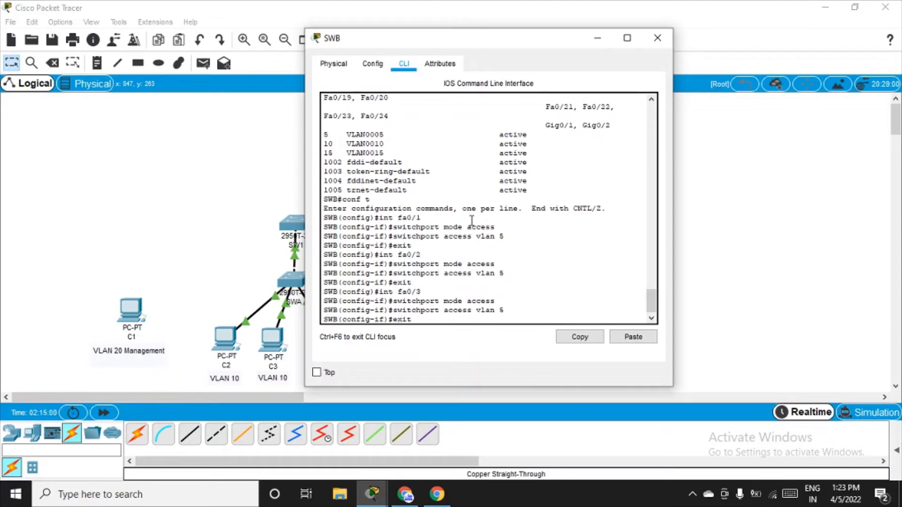
key(Return)
Enter the configuration of interface fa0/4 on SWB and set its switchport mode to access
text(in)
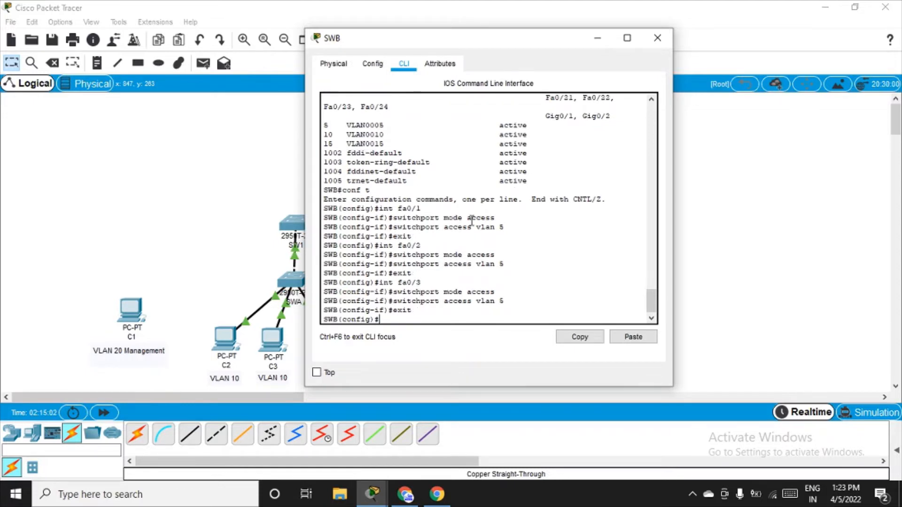
text(t fa0/4)
key(Return)
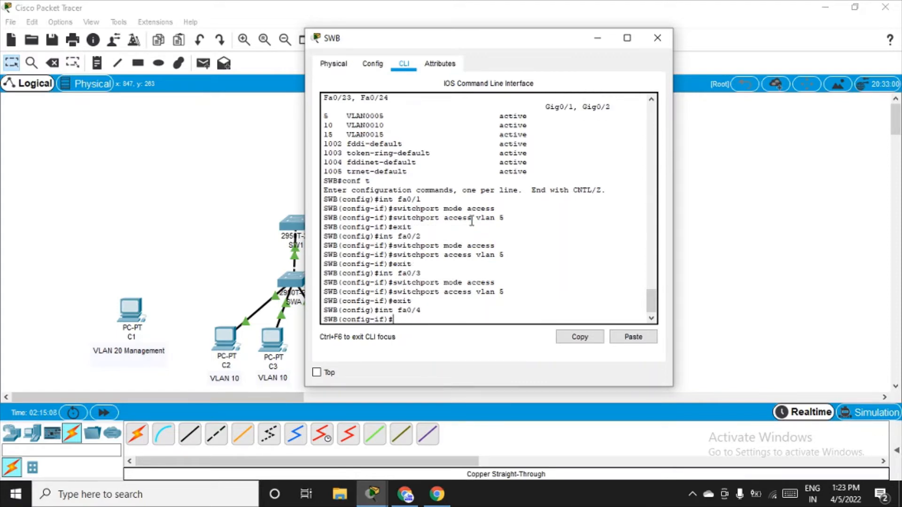
key(Up)
key(Up)
key(Up)
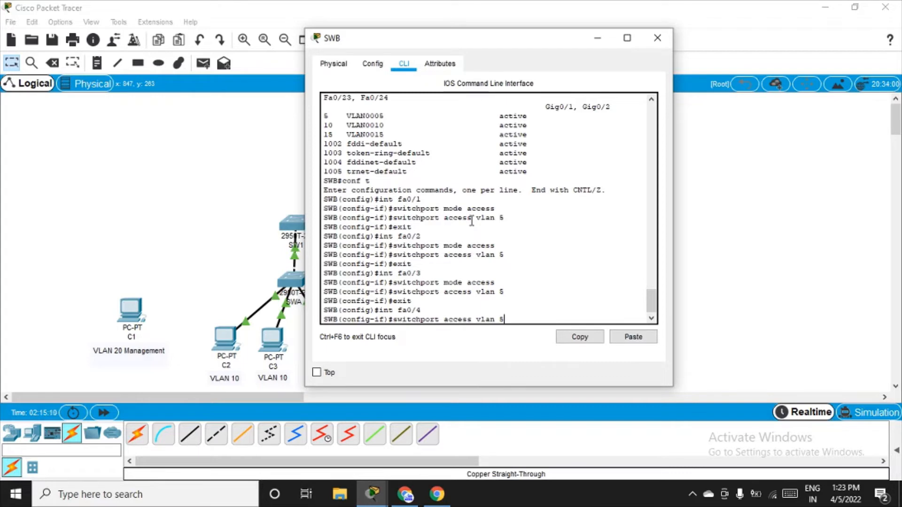
key(Up)
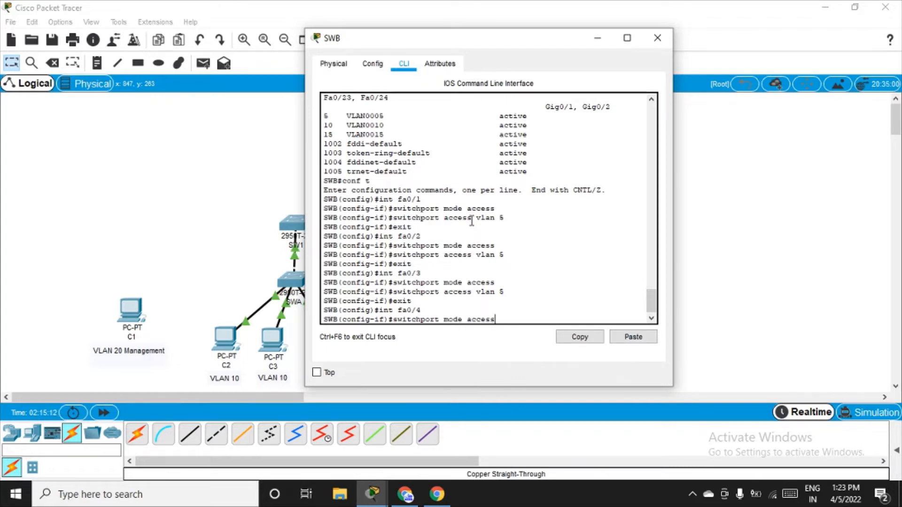
key(Return)
Assign interface fa0/4 on SWB to access VLAN 10 and return to global configuration mode
key(Up)
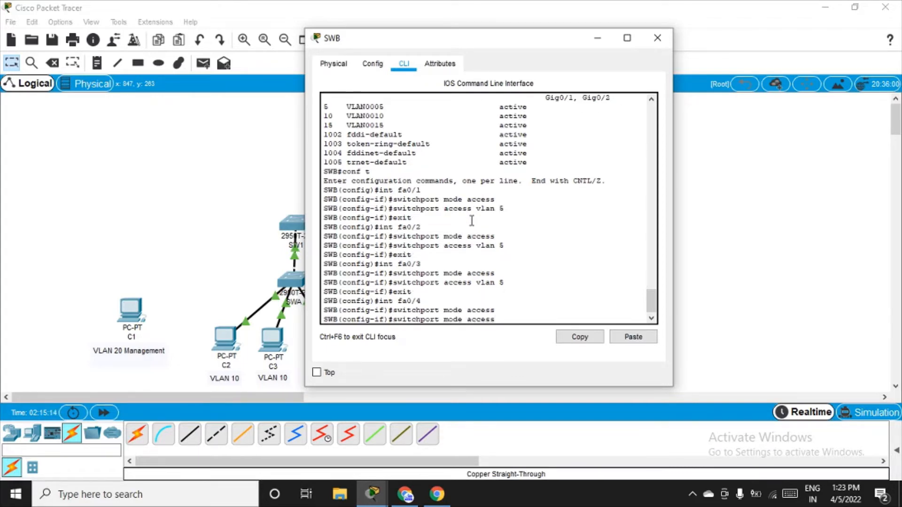
key(Up)
key(Up)
key(Up)
key(BackSpace)
text(10)
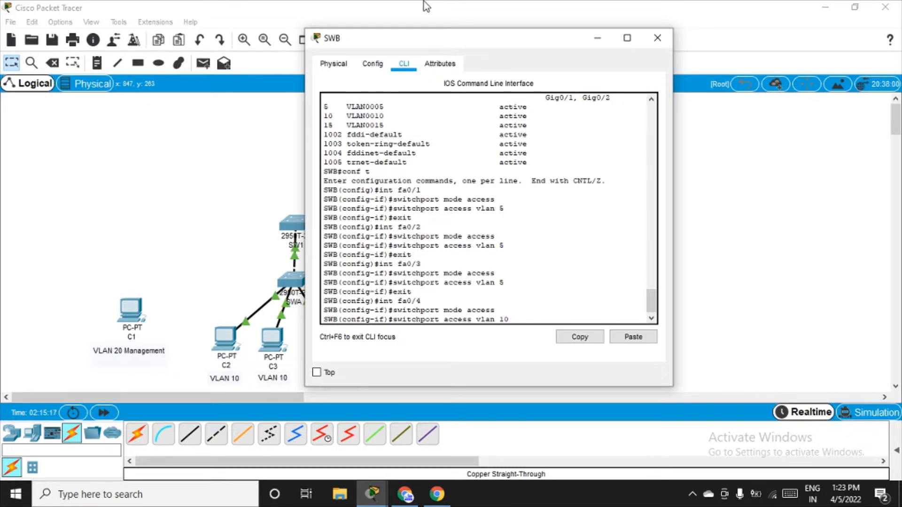
drag(517, 41, 527, 63)
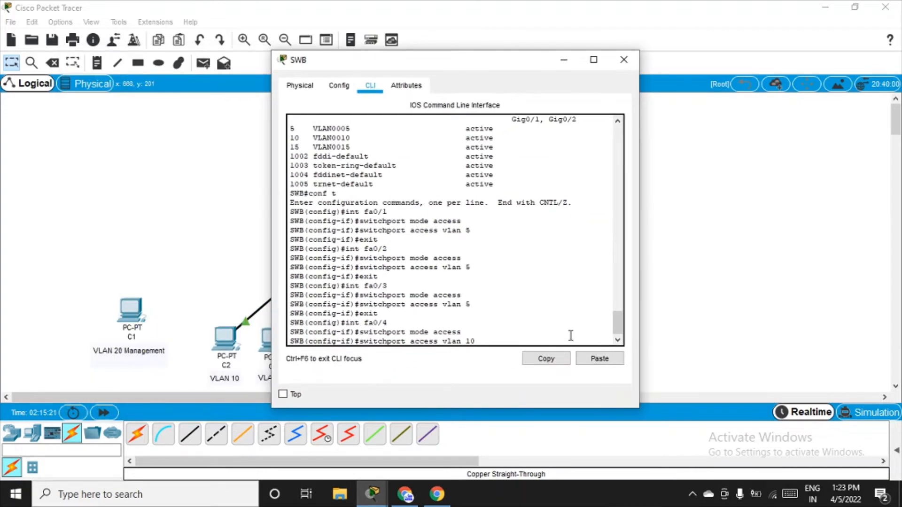
key(Return)
text(exit)
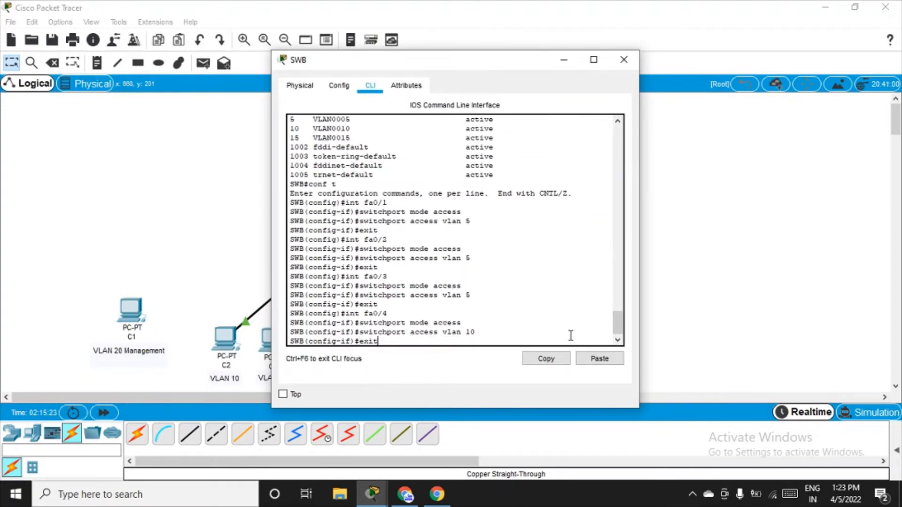
key(Return)
key(Return)
Leave configuration mode on SWB and display the brief VLAN table
text(e)
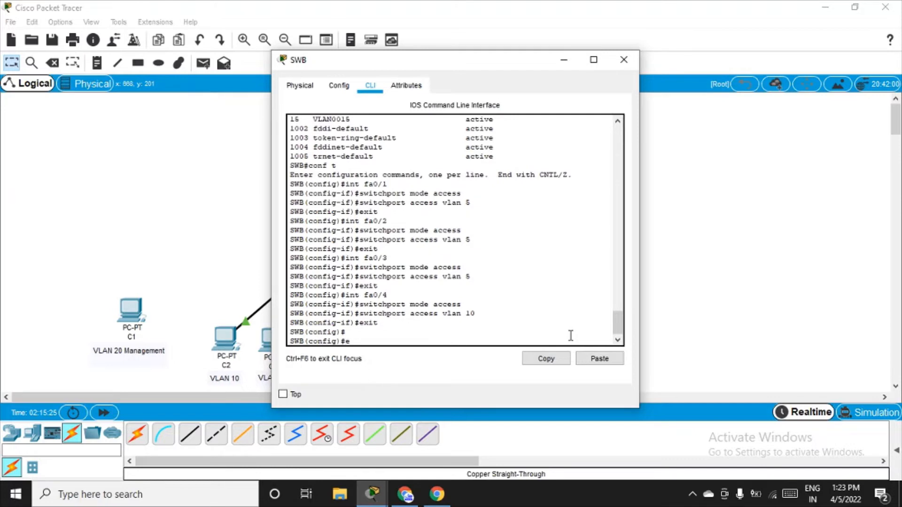
text(xit)
key(Return)
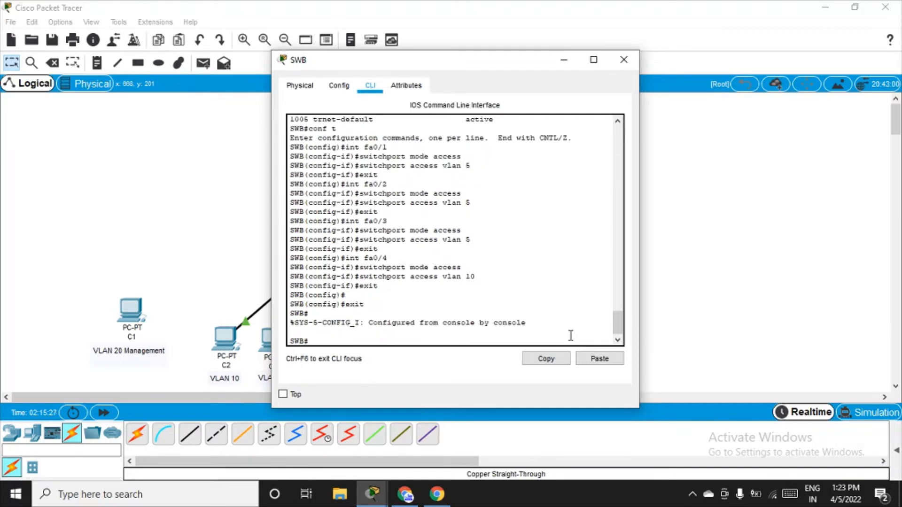
text(show vlan brief)
key(Return)
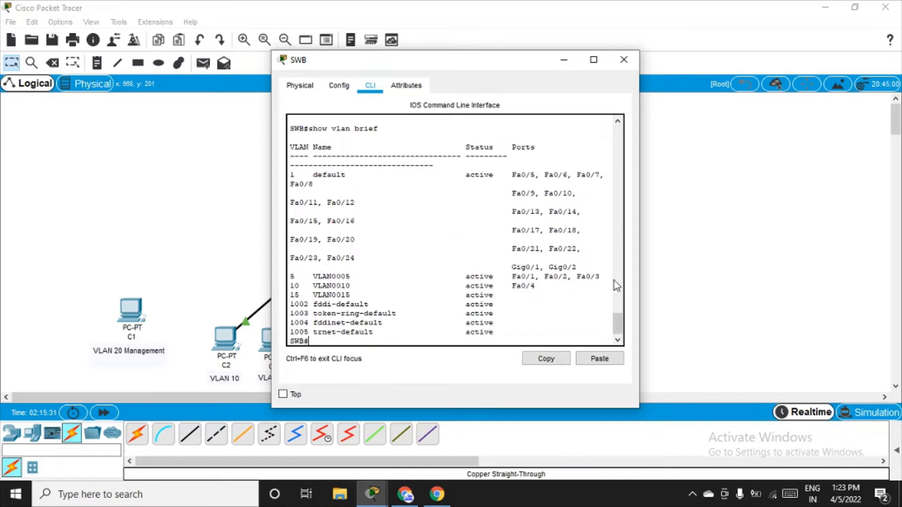
Check the ports listed for VLANs 5 and 10 in SWB's table and close the SWB window
drag(512, 277, 601, 278)
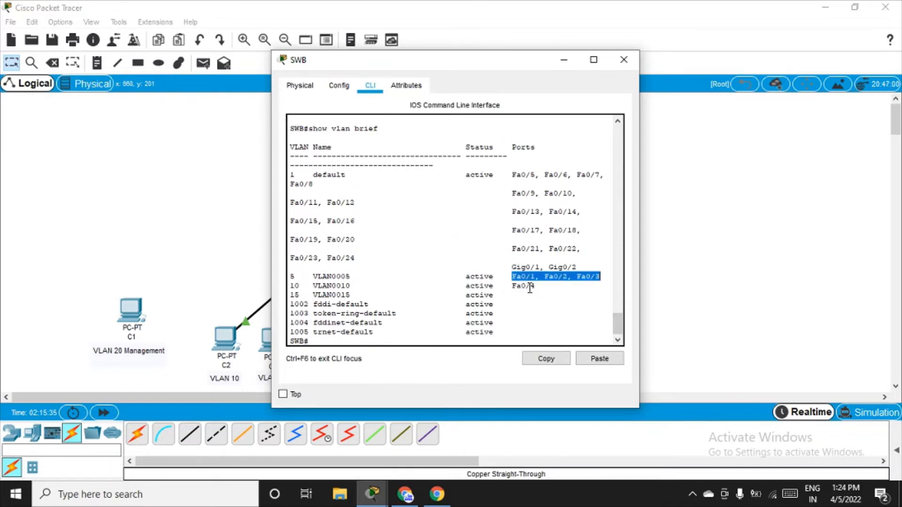
drag(517, 286, 540, 287)
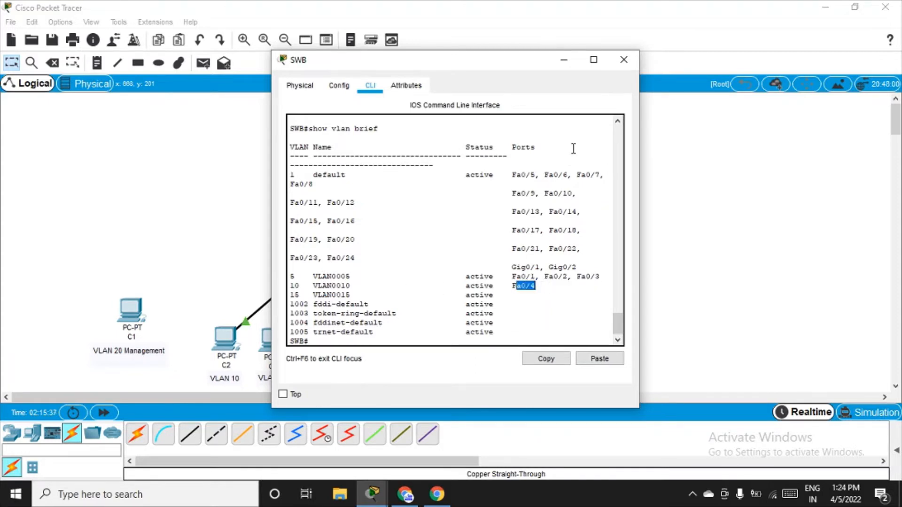
click(623, 60)
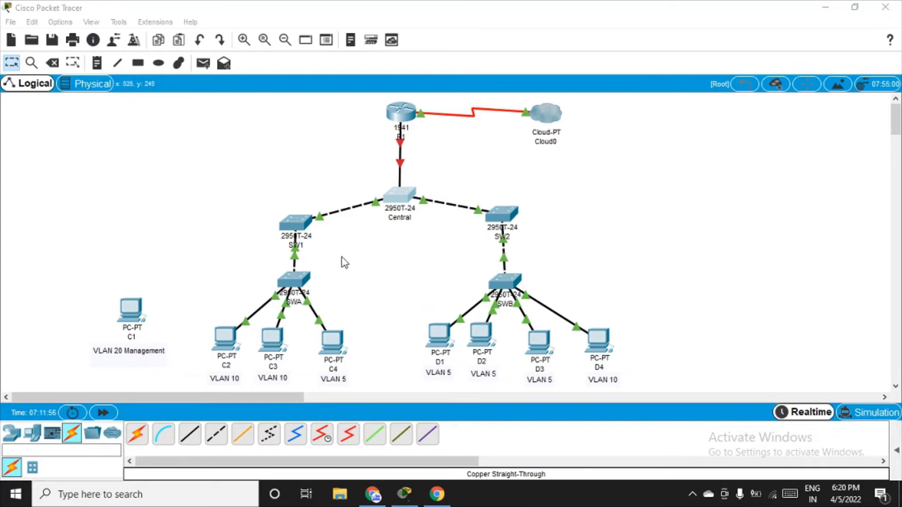
Open SWA's command line, log in with the console password and enter privileged mode with the enable password
click(285, 281)
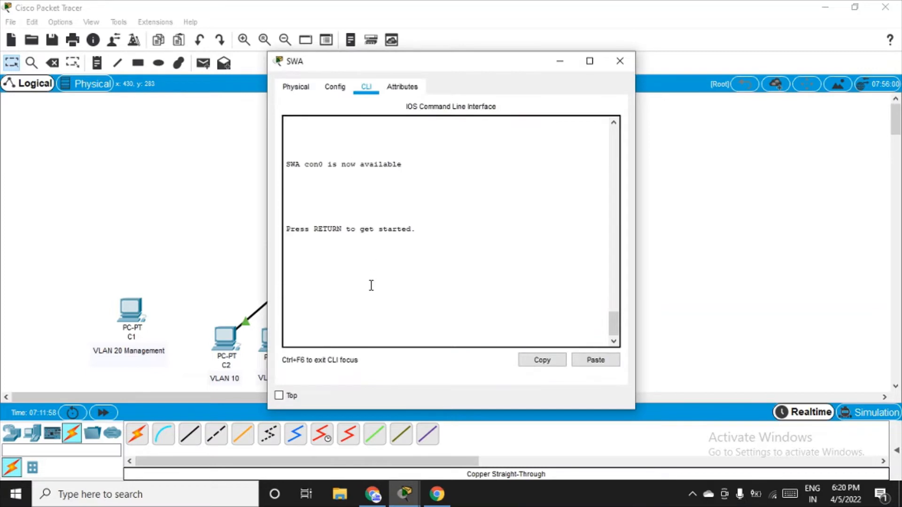
key(Return)
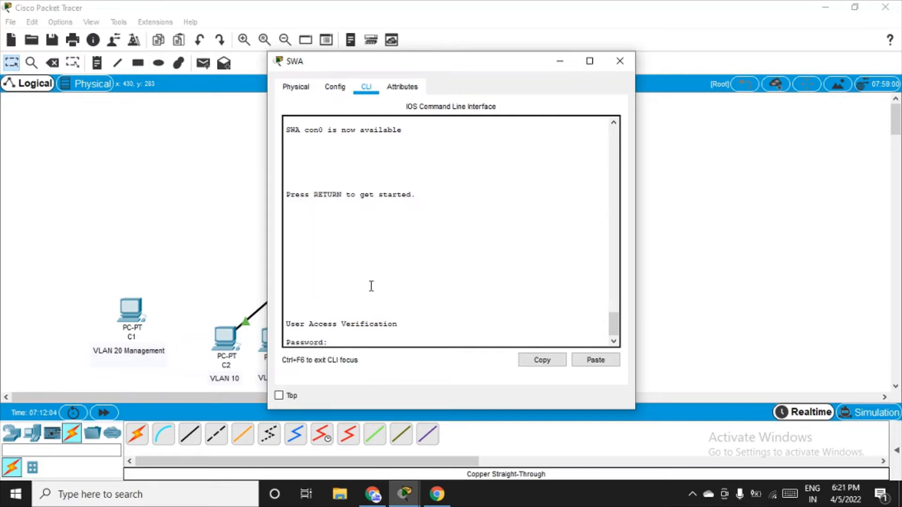
key(Return)
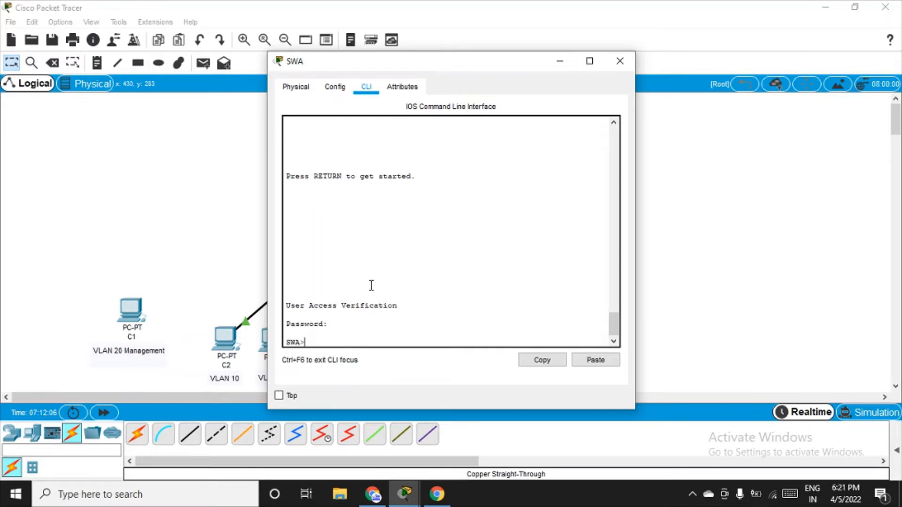
key(Return)
text(en)
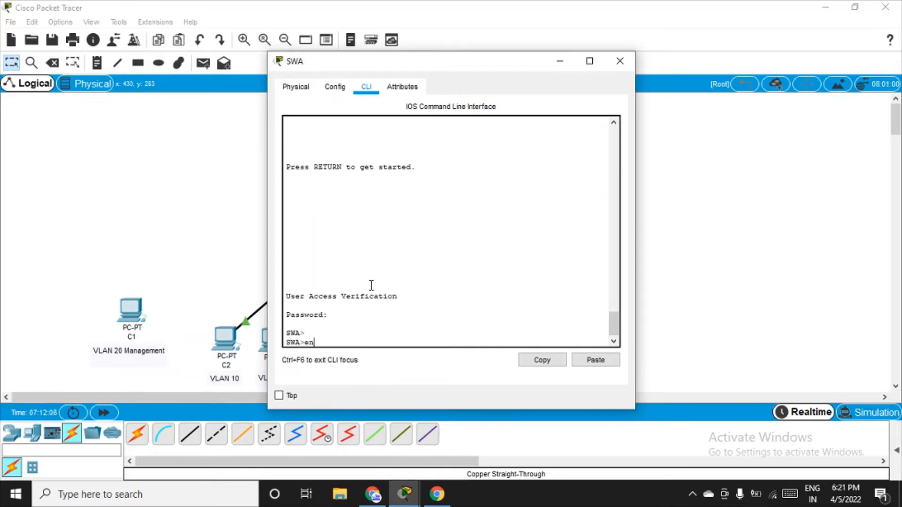
key(Return)
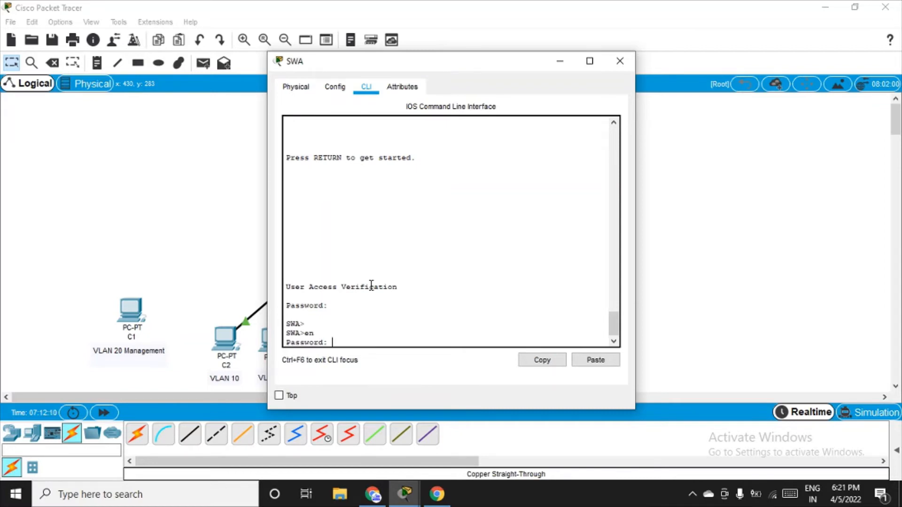
key(Return)
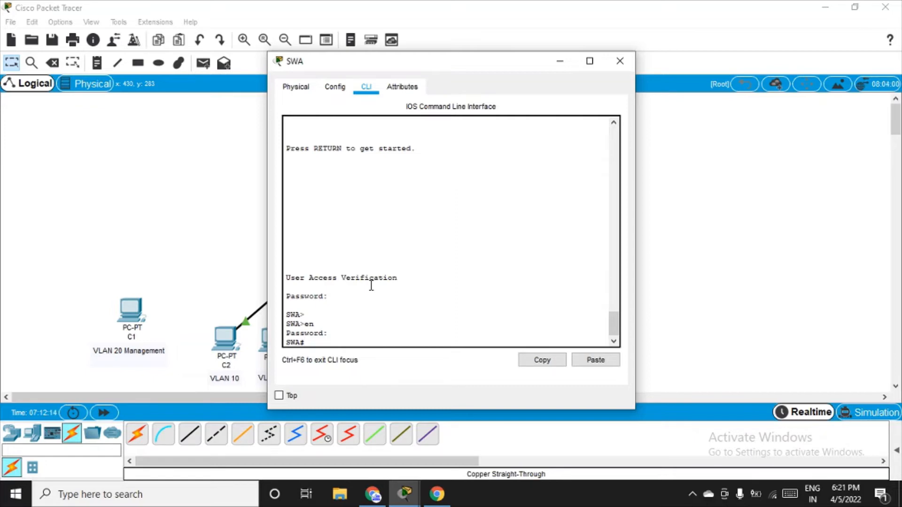
Enter global configuration mode on SWA and begin an interface command
text(conf t)
key(Return)
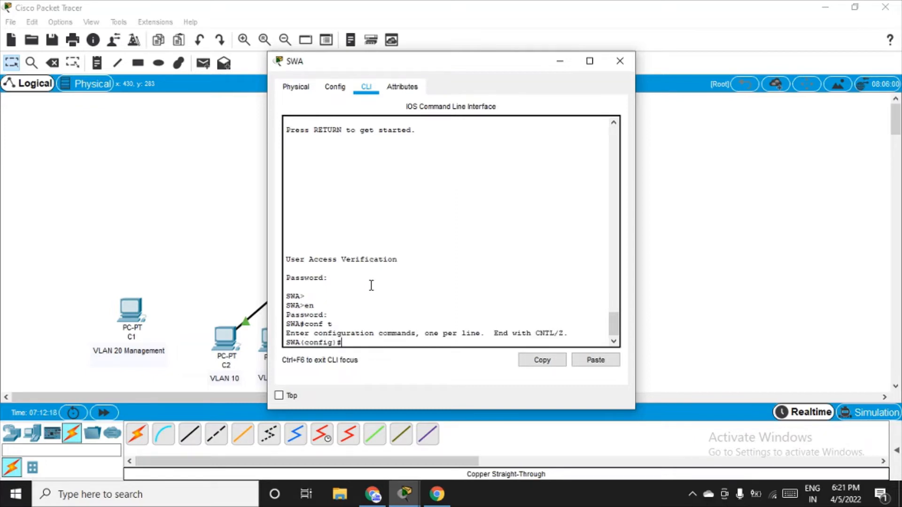
text(int)
Hide the SWA window and shift SW1 and SW2 vertically while checking the port labels on their links
click(559, 61)
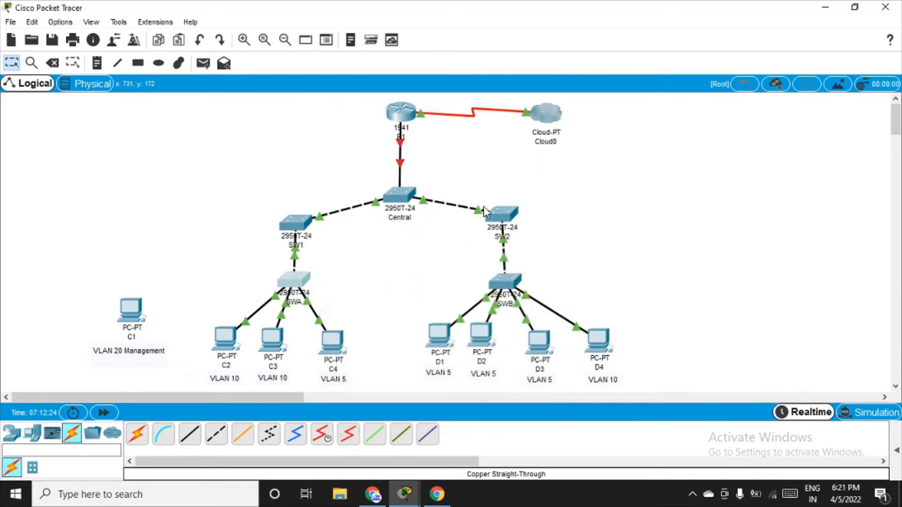
drag(294, 228, 294, 204)
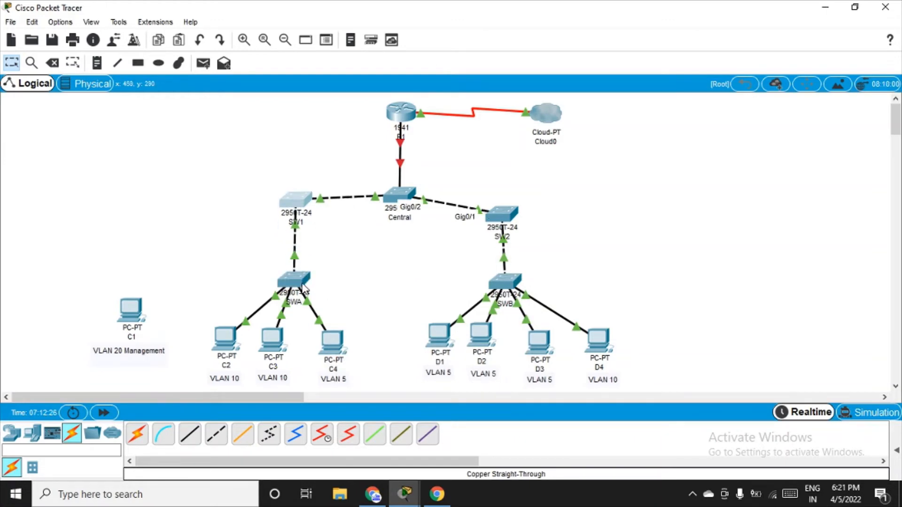
mouse_move(296, 249)
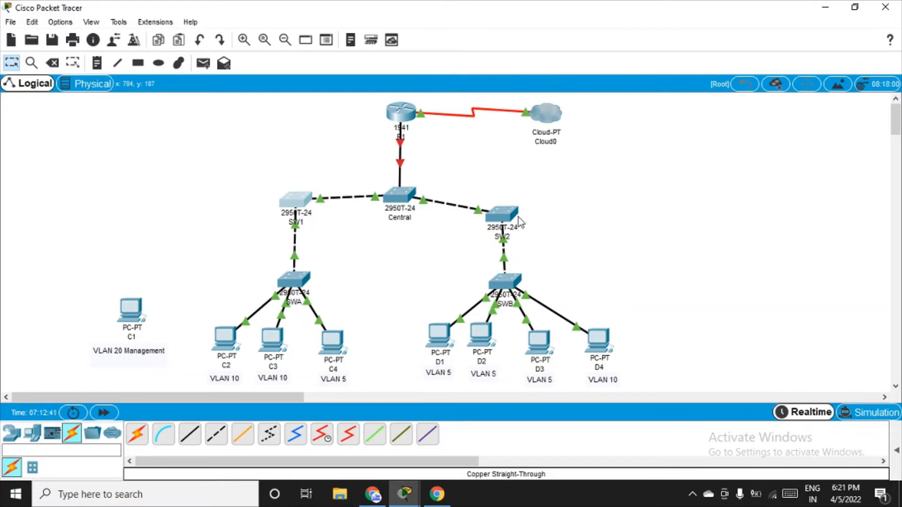
drag(507, 237, 508, 224)
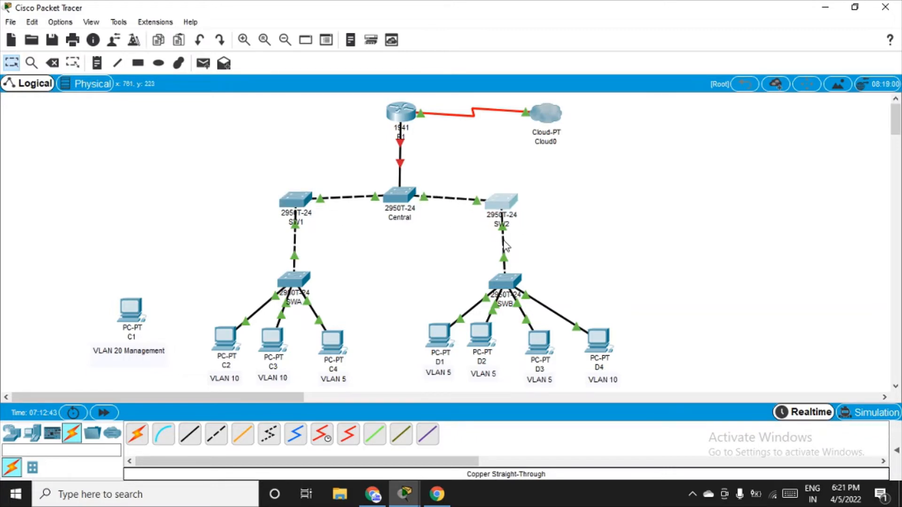
mouse_move(504, 242)
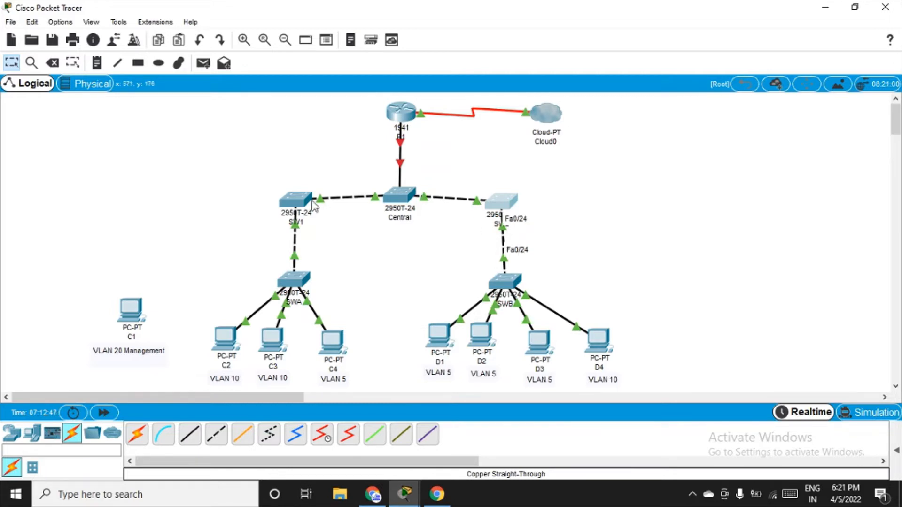
drag(297, 200, 296, 212)
drag(501, 201, 502, 210)
drag(296, 204, 297, 213)
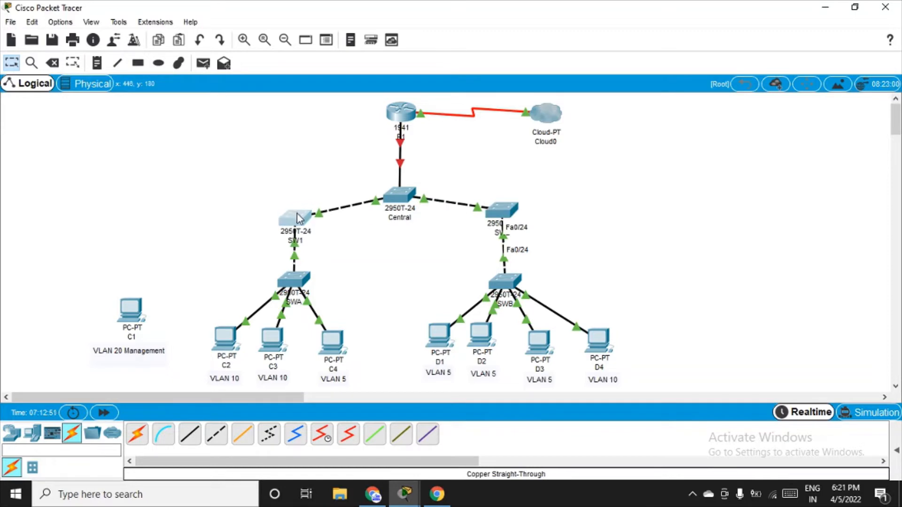
drag(506, 217, 506, 225)
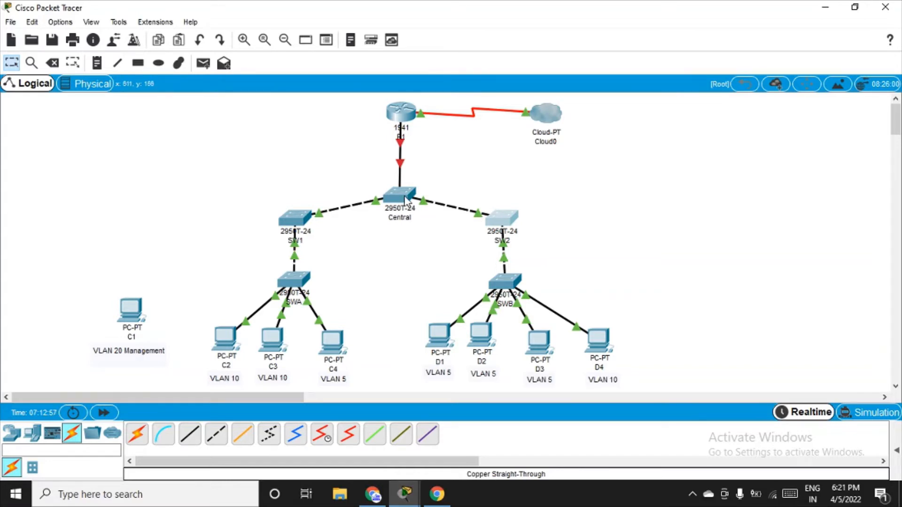
Reopen SWA's command line and set interface fa0/24 to switchport mode trunk
click(288, 285)
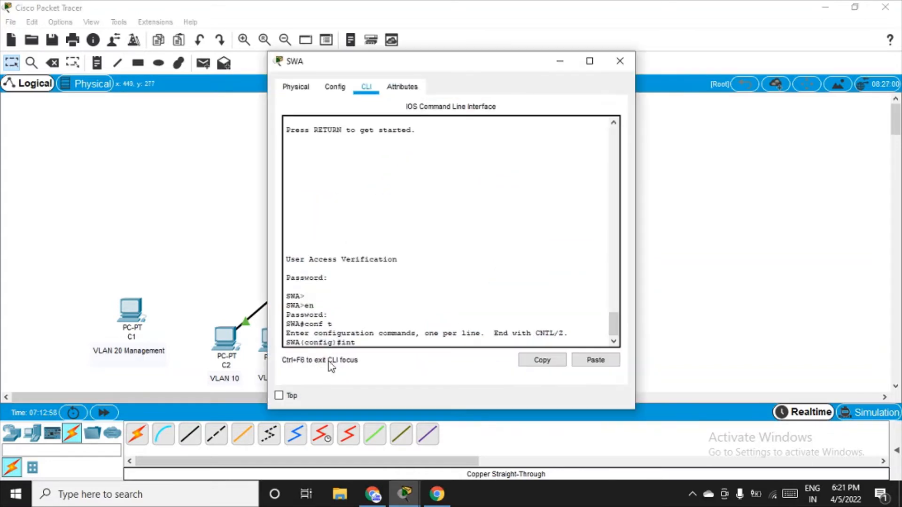
text(fa0/24)
key(Return)
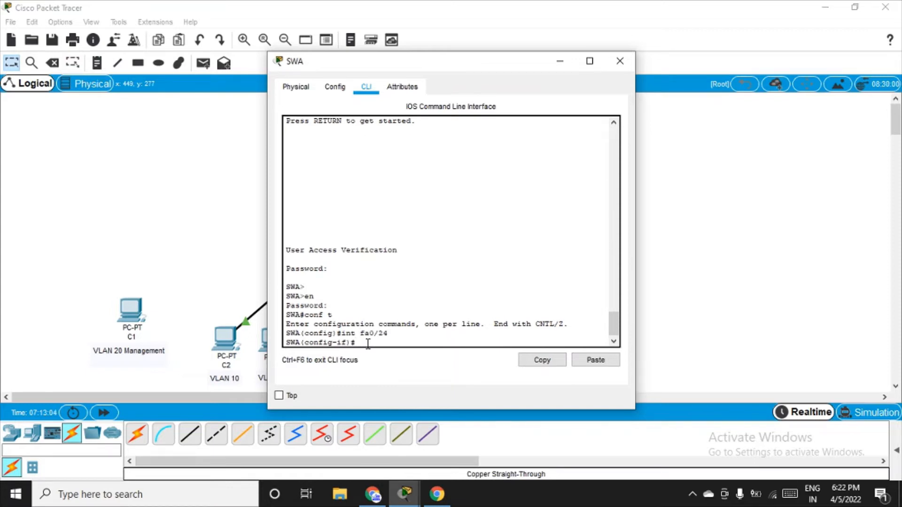
text(switchport mode trunk)
key(Return)
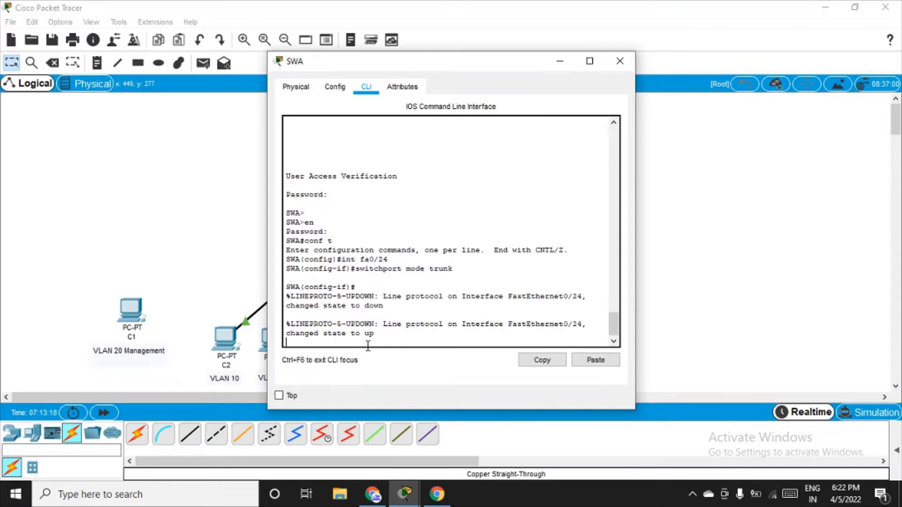
key(Up)
key(BackSpace)
key(BackSpace)
key(BackSpace)
key(BackSpace)
key(BackSpace)
key(BackSpace)
key(BackSpace)
key(BackSpace)
key(BackSpace)
key(BackSpace)
key(BackSpace)
key(BackSpace)
key(BackSpace)
key(BackSpace)
key(BackSpace)
key(BackSpace)
key(BackSpace)
key(BackSpace)
key(BackSpace)
key(BackSpace)
key(BackSpace)
key(Return)
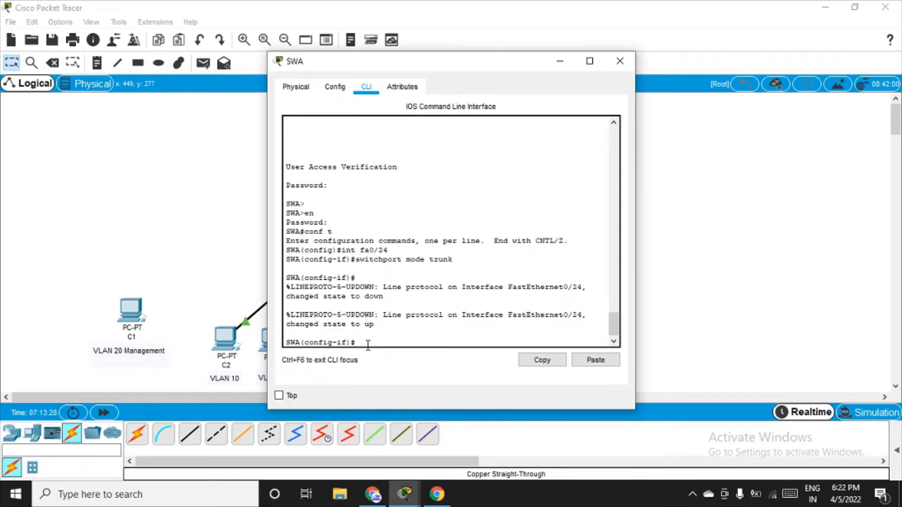
Set the trunk native VLAN of interface fa0/24 on SWA to 15 and leave configuration mode
text(switchport trin)
key(BackSpace)
key(BackSpace)
text(unk native vlan)
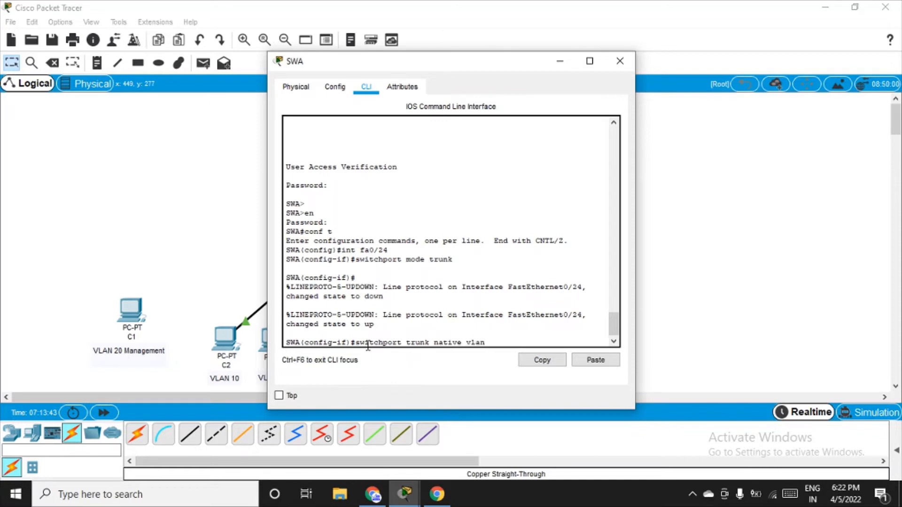
text( 15)
key(Return)
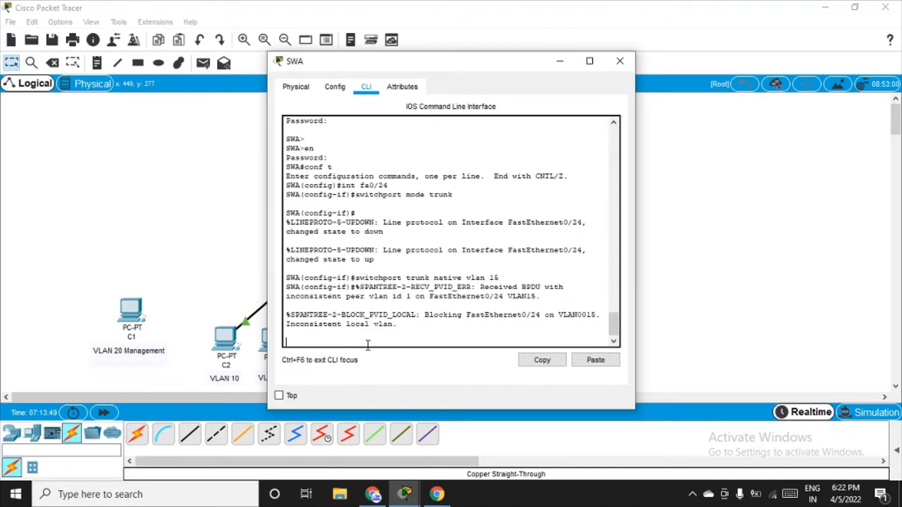
key(Return)
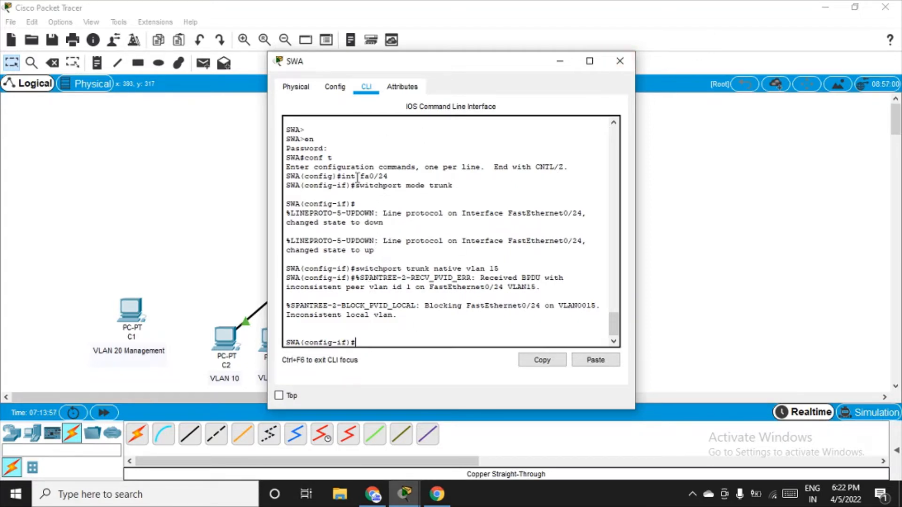
drag(355, 186, 463, 189)
key(ctrl+z)
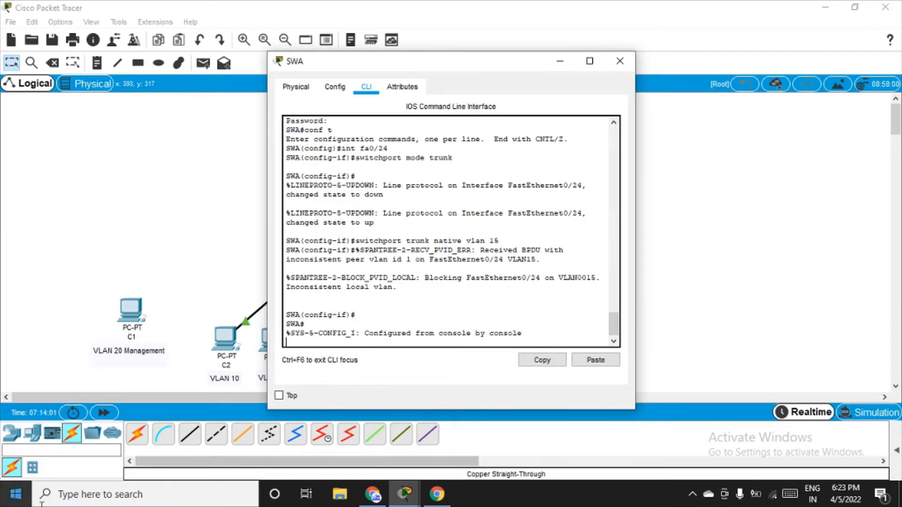
Open a blank Notepad document and write the command "switchport mode trunk" on the first line
click(173, 486)
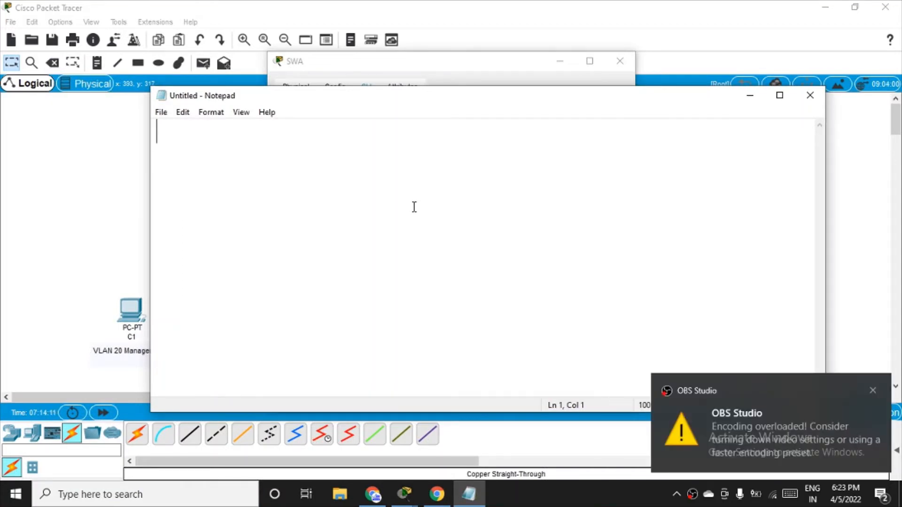
click(873, 389)
text(s)
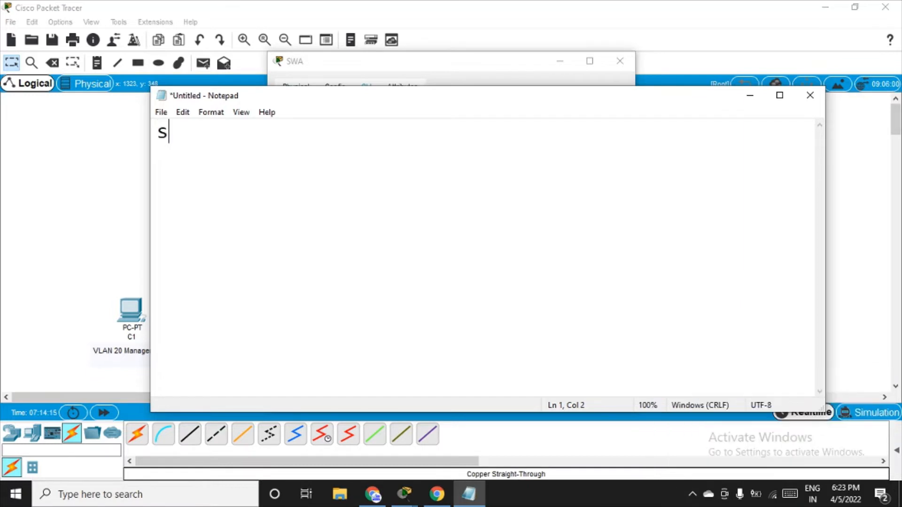
text(witchpo)
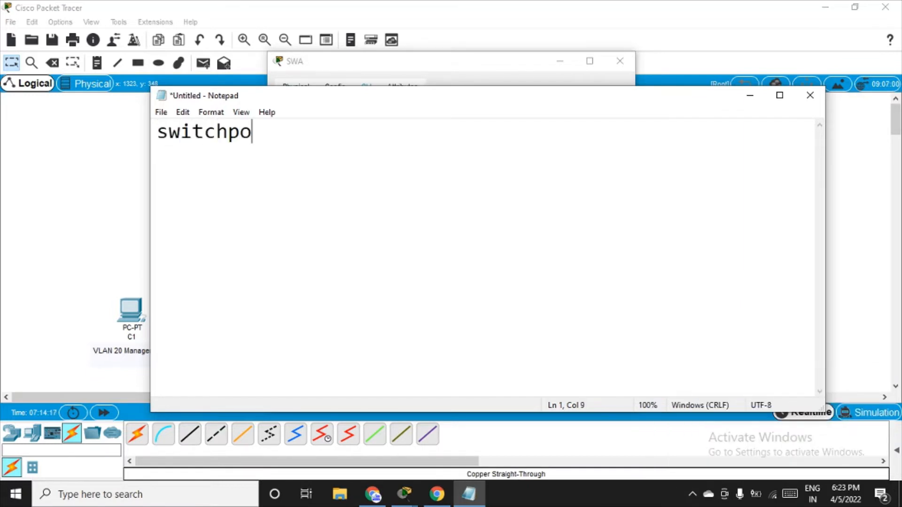
text(rt m)
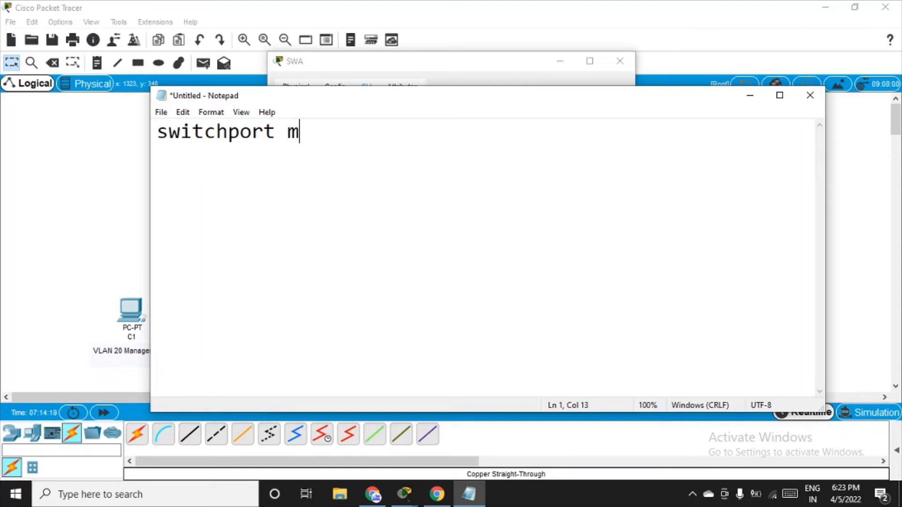
text(ode )
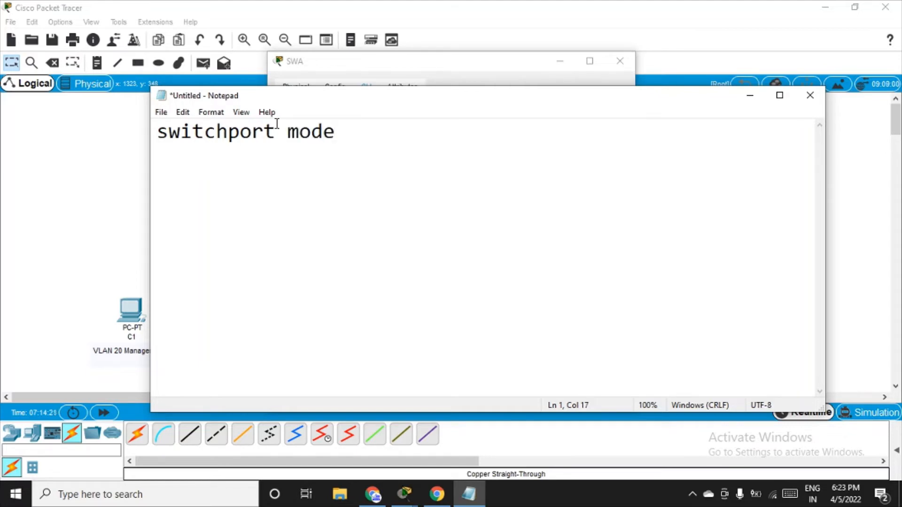
text(trunk)
key(Return)
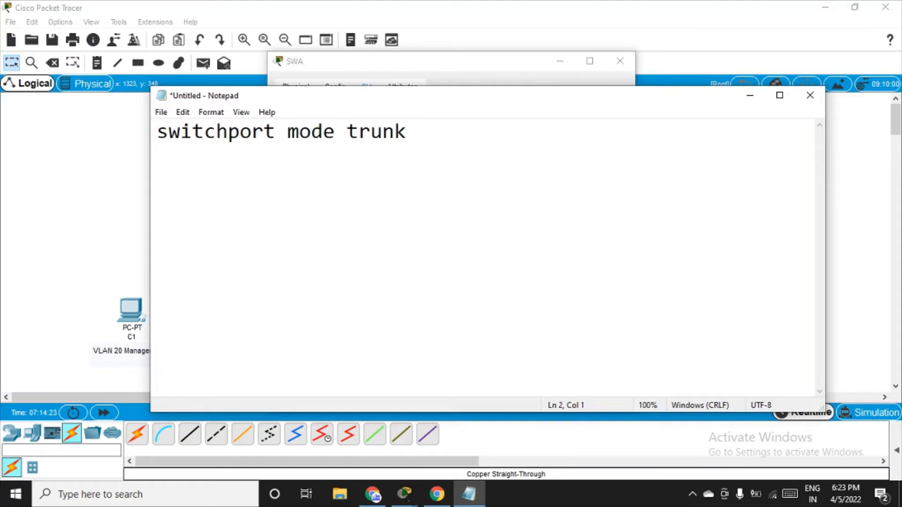
Add the command "switchport trunk native vlan 15" as the second line of the note
text(swit)
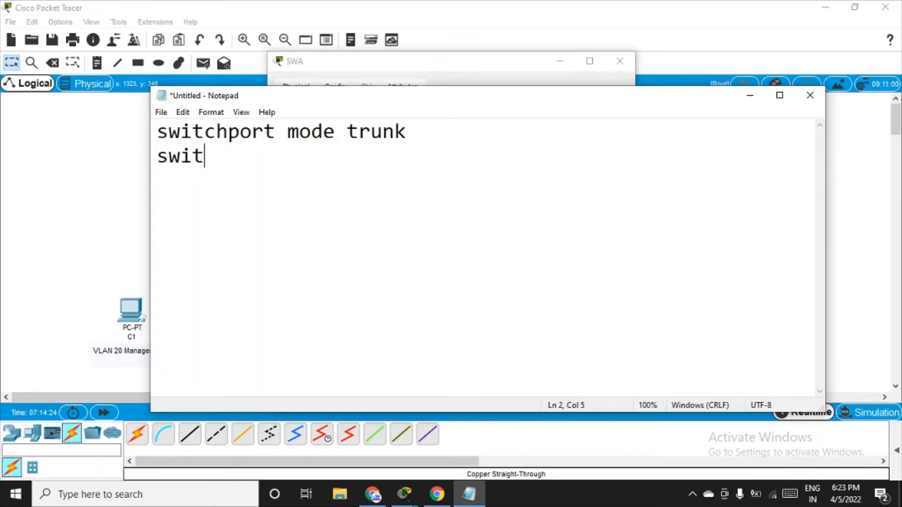
text(chport )
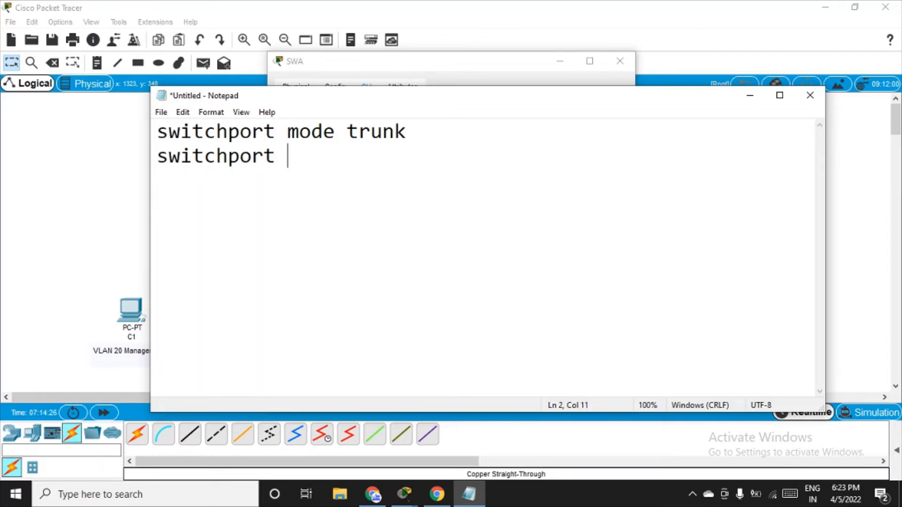
text(trunk native )
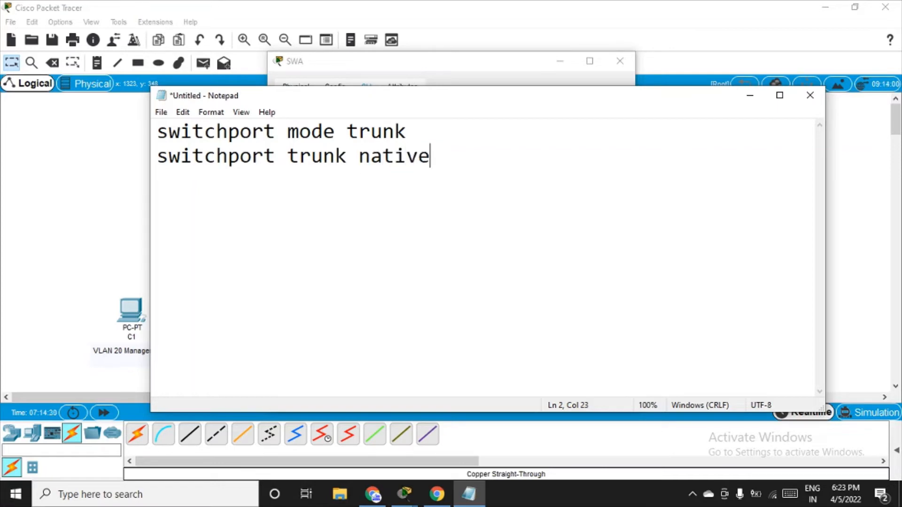
text(vlan 15)
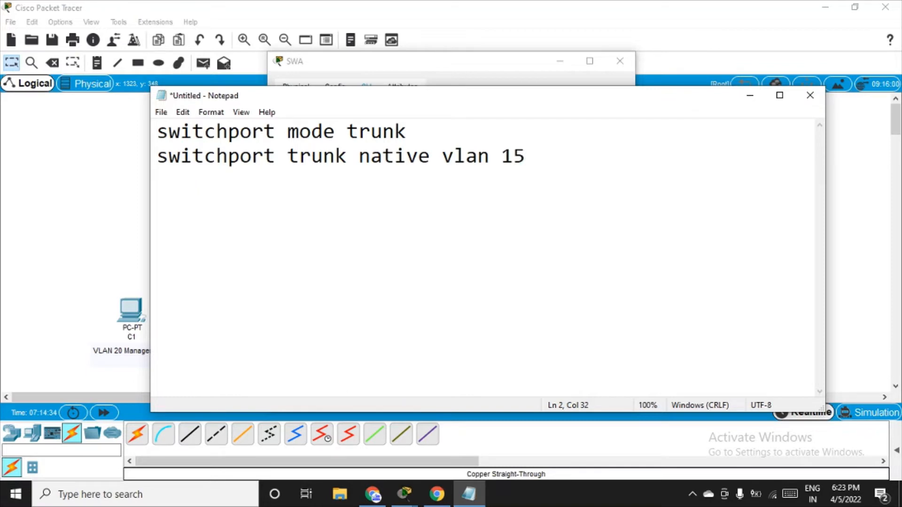
Select both command lines in the note and return to the Packet Tracer topology with the SWA window closed
key(ctrl+a)
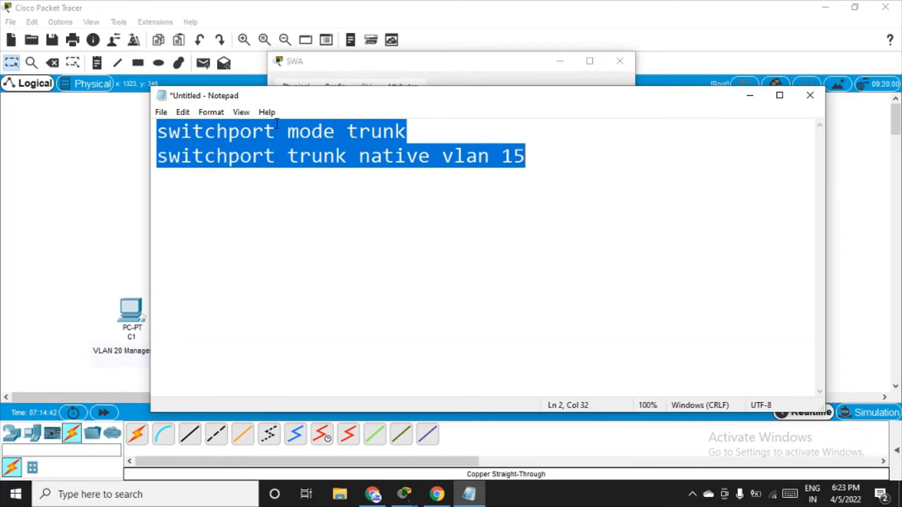
click(750, 95)
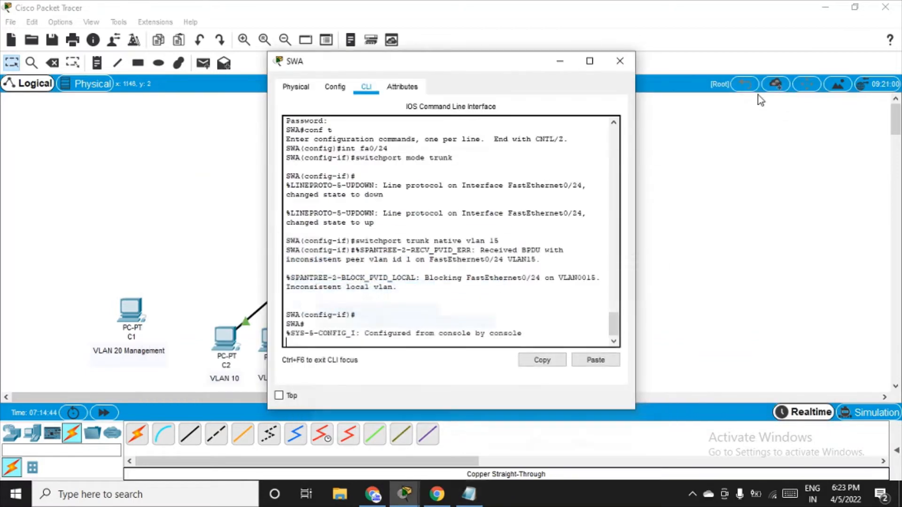
click(620, 61)
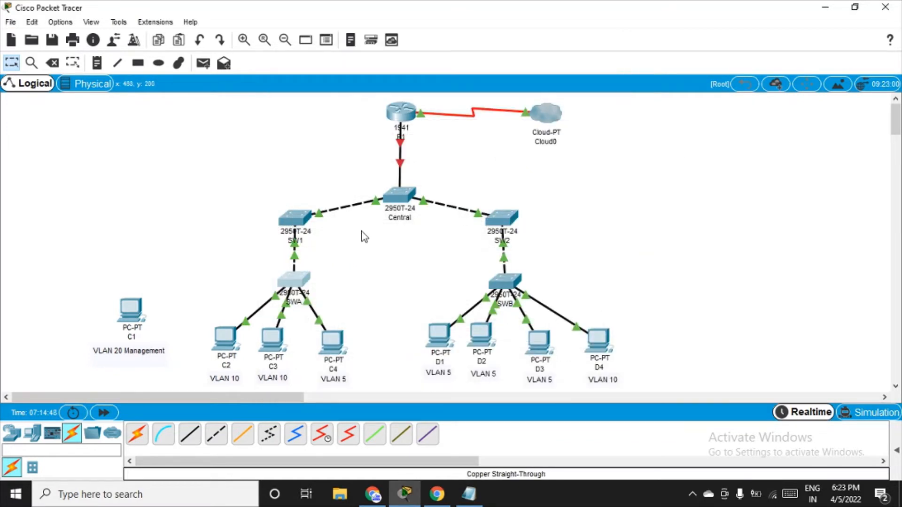
Open the SWB command line, log in with the console password and enter privileged mode with the enable password
click(513, 279)
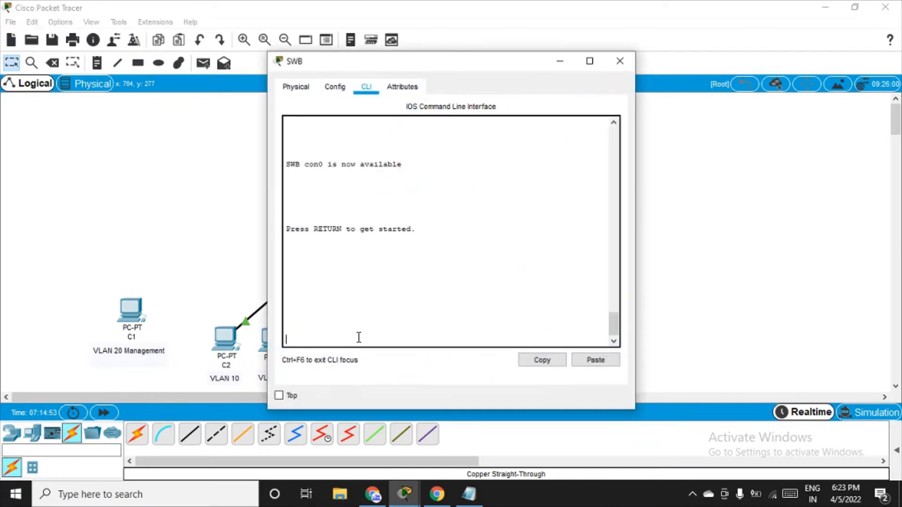
key(Return)
key(Return)
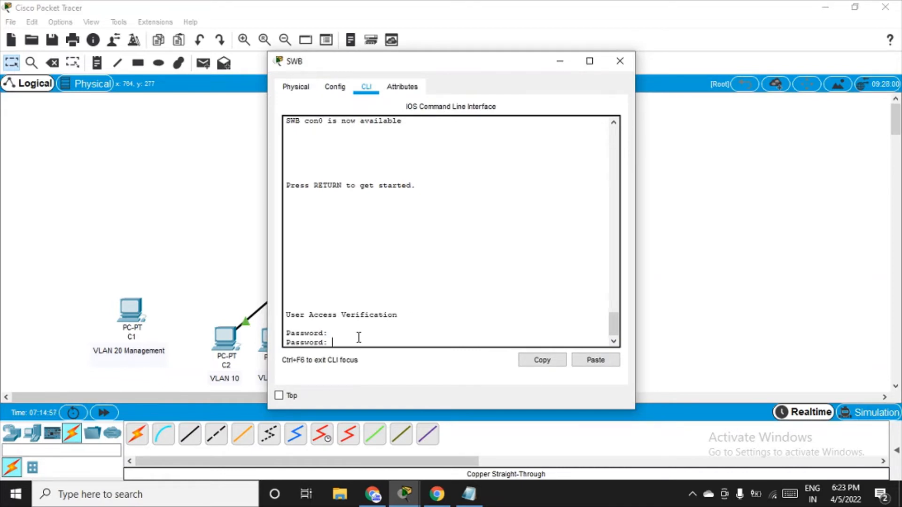
key(Return)
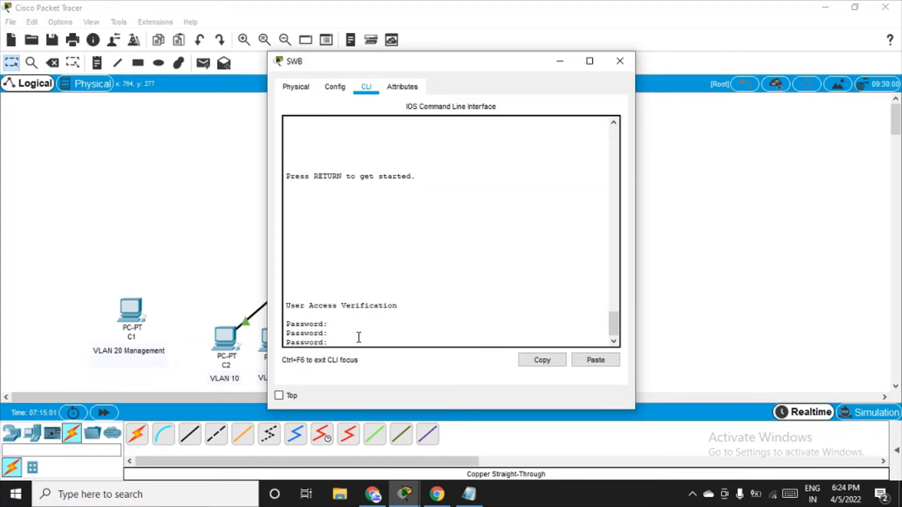
key(Return)
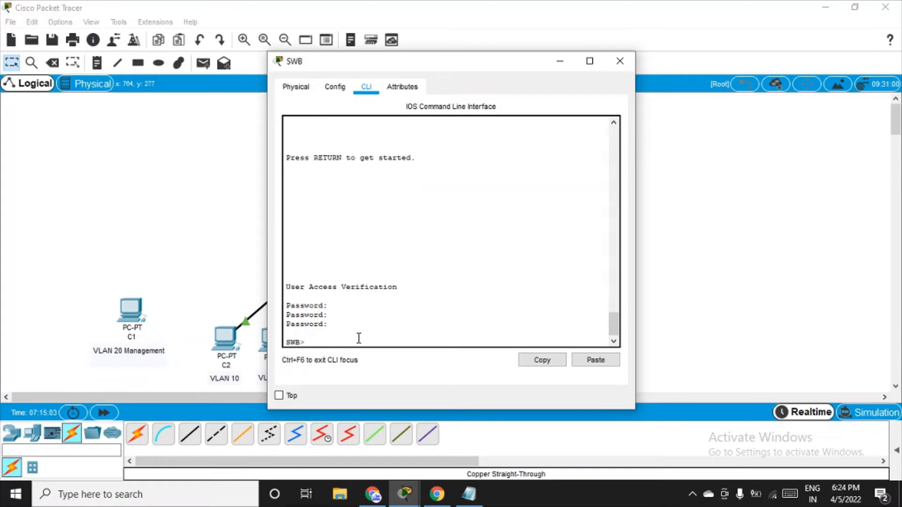
text(en)
key(Return)
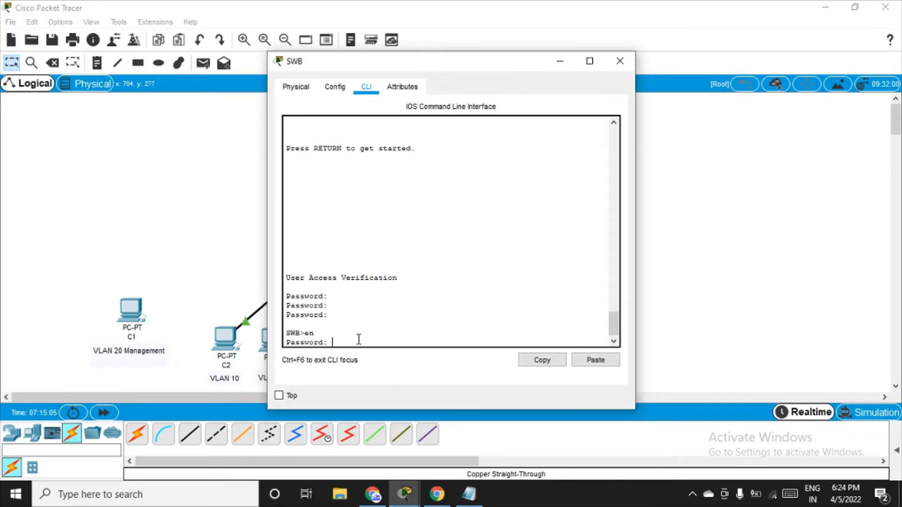
key(Return)
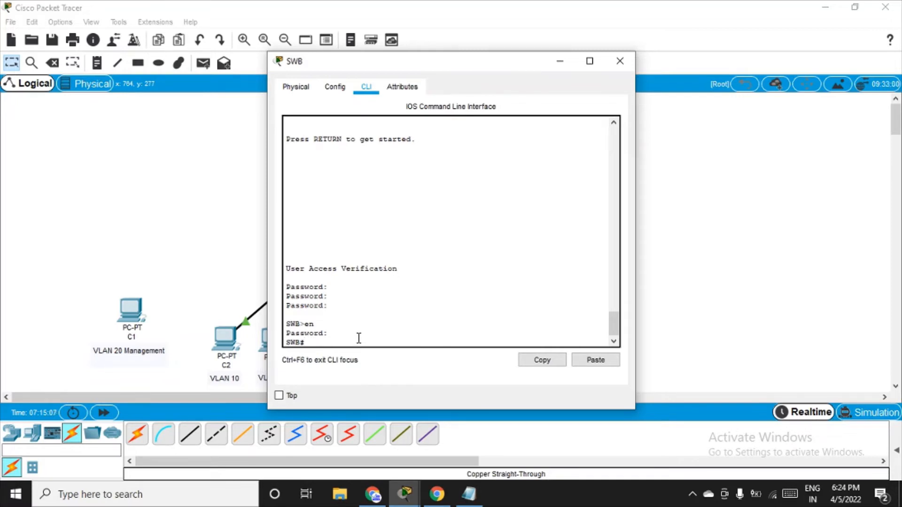
Configure interface fa0/24 on SWB as a trunk with native VLAN 15 using the copied commands, and close the SWB window
text(conf t)
key(Return)
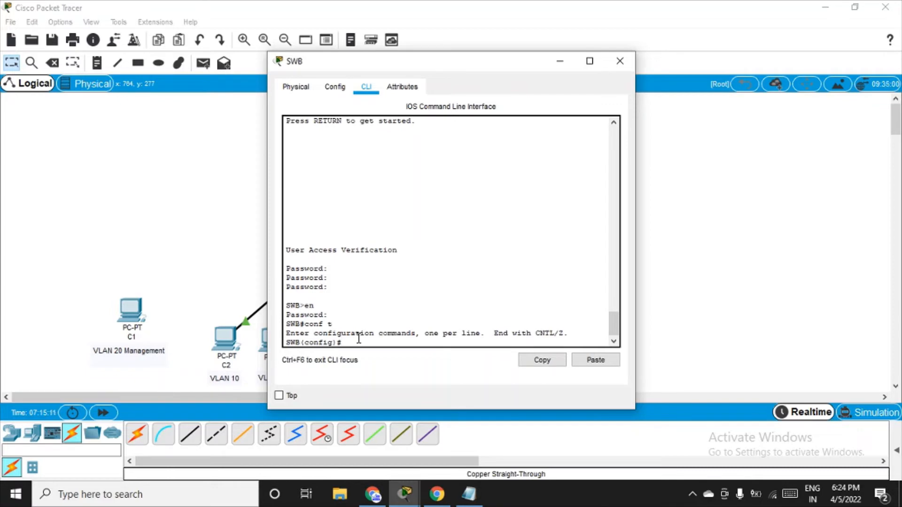
text(int fa0/24)
key(Return)
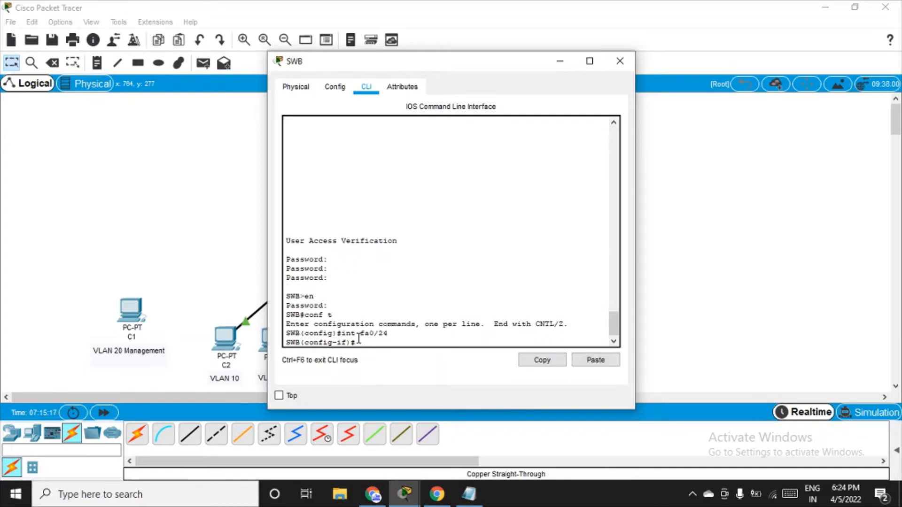
click(592, 361)
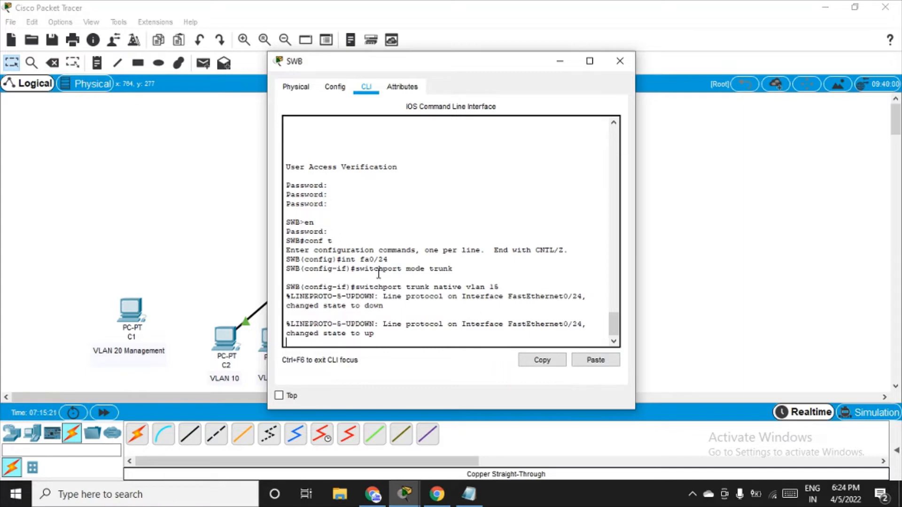
drag(364, 268, 450, 270)
drag(364, 287, 467, 287)
click(436, 332)
key(Return)
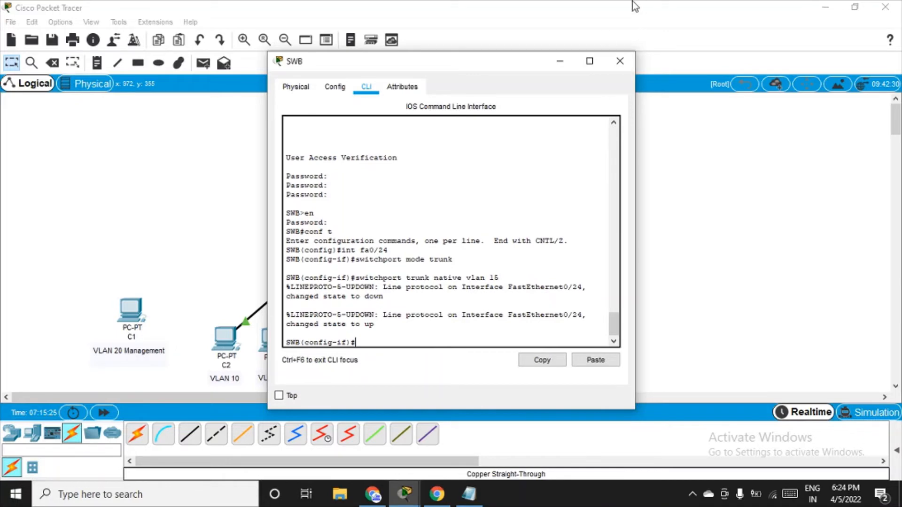
click(620, 60)
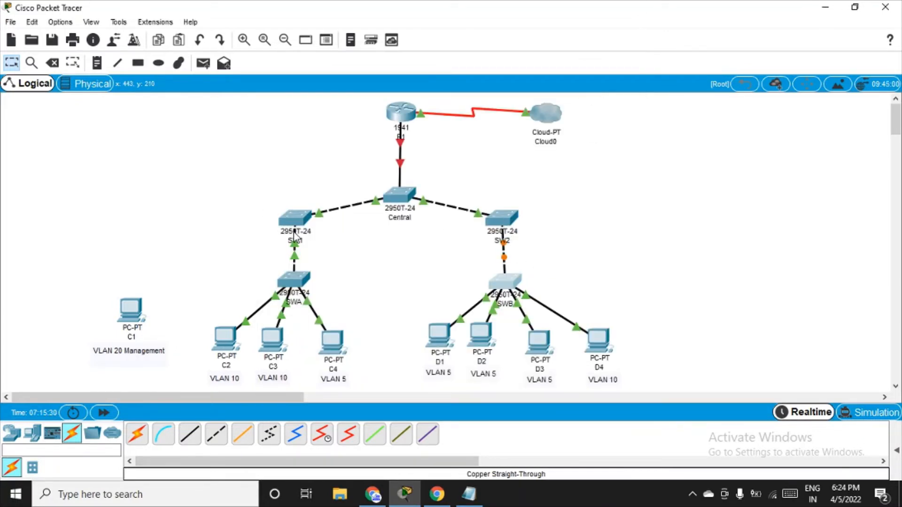
Open the SW1 command line, log in with the console password and enter privileged mode with the enable password
click(294, 218)
click(294, 218)
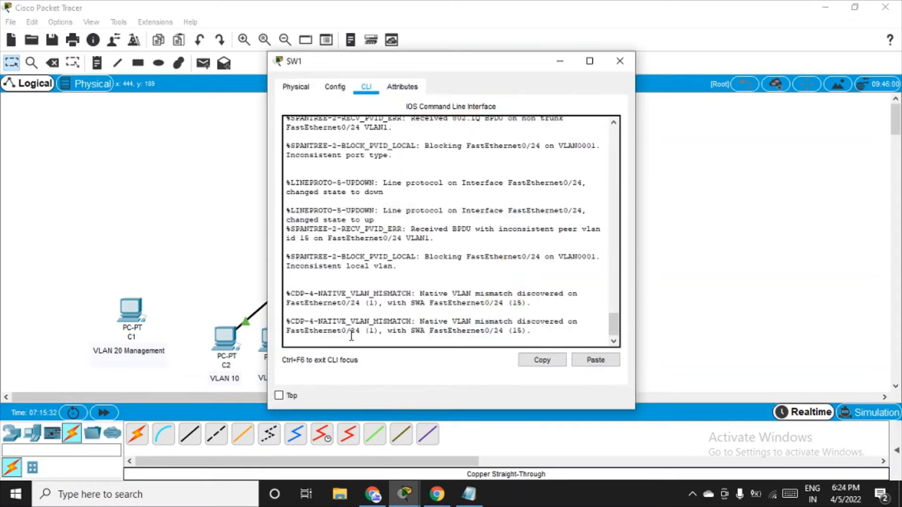
key(Return)
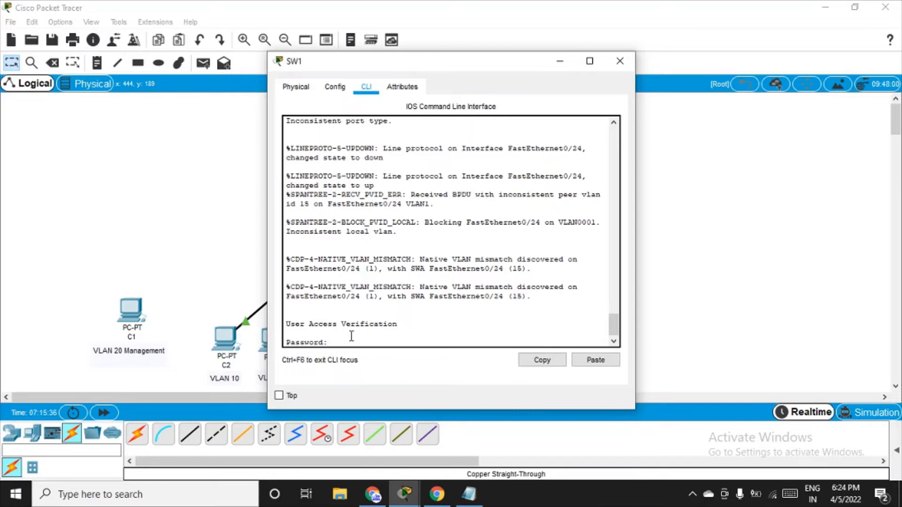
key(Return)
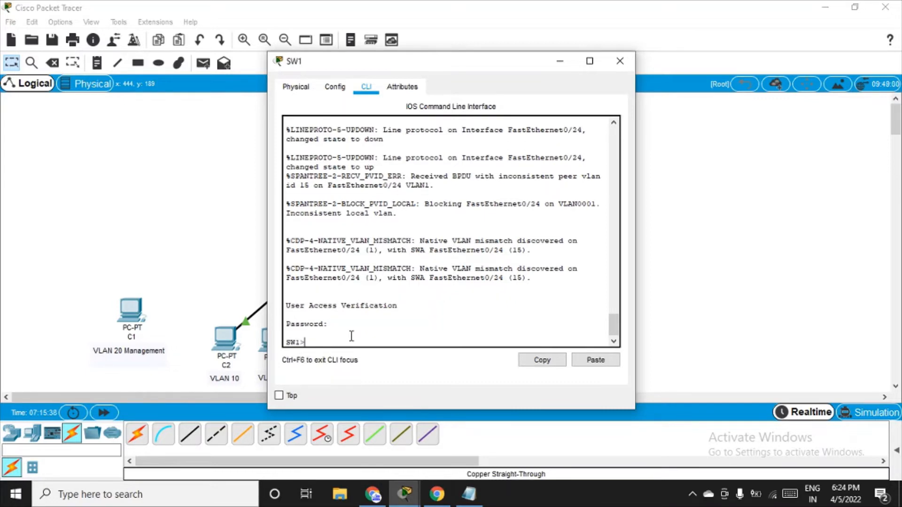
text(en)
key(Return)
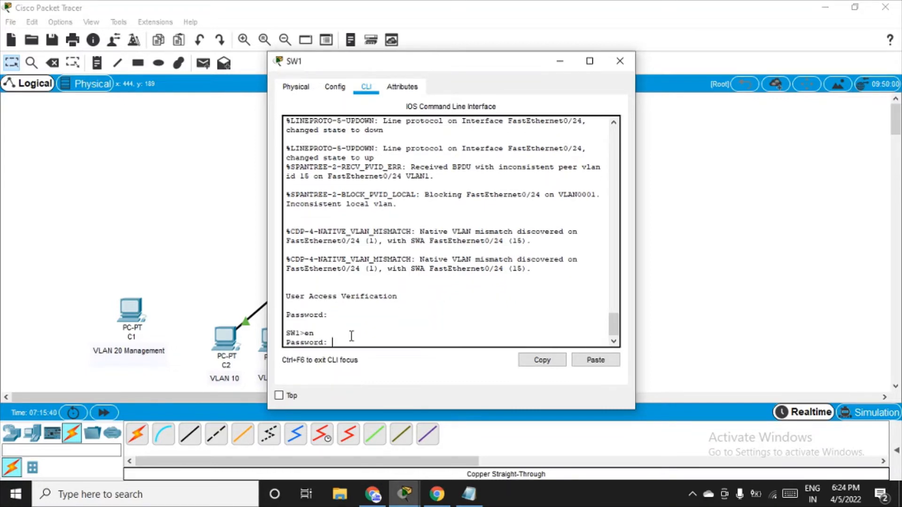
key(Return)
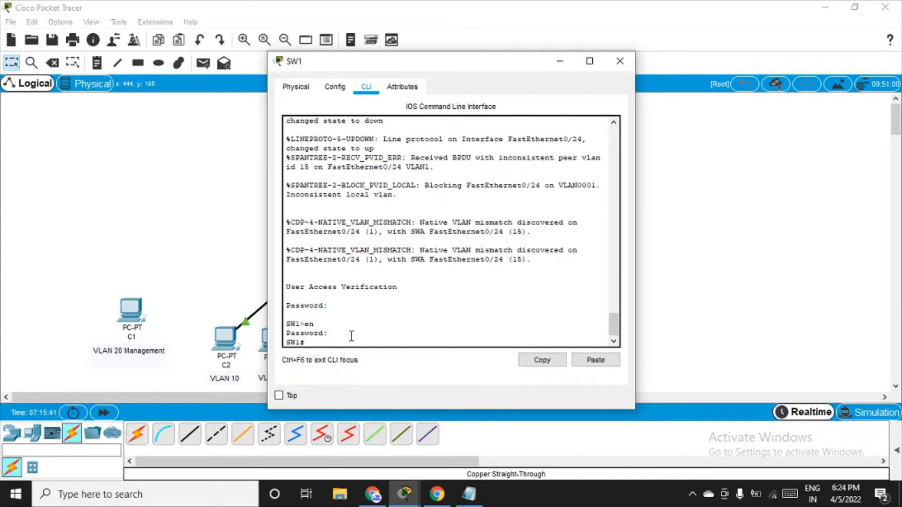
Configure interface fa0/24 on SW1 as a trunk with native VLAN 15 using the copied commands
text(conf t)
key(Return)
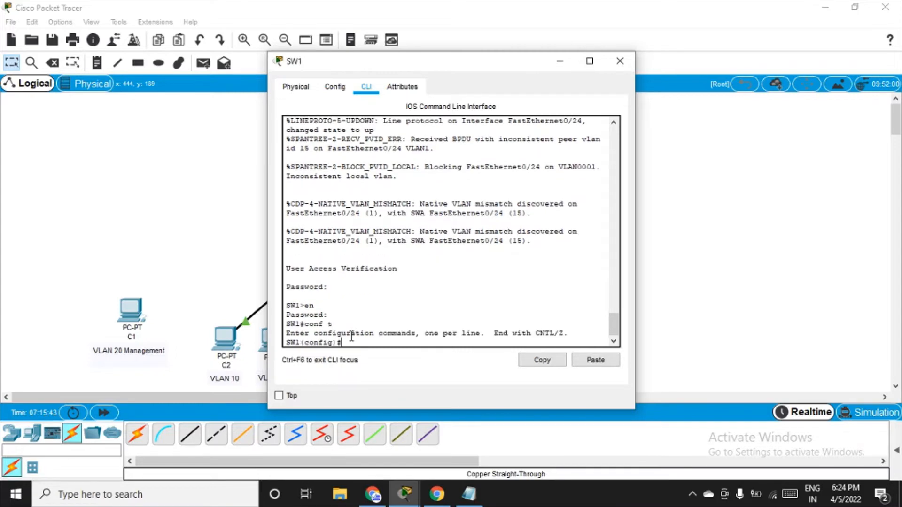
text(int fa0/24)
key(Return)
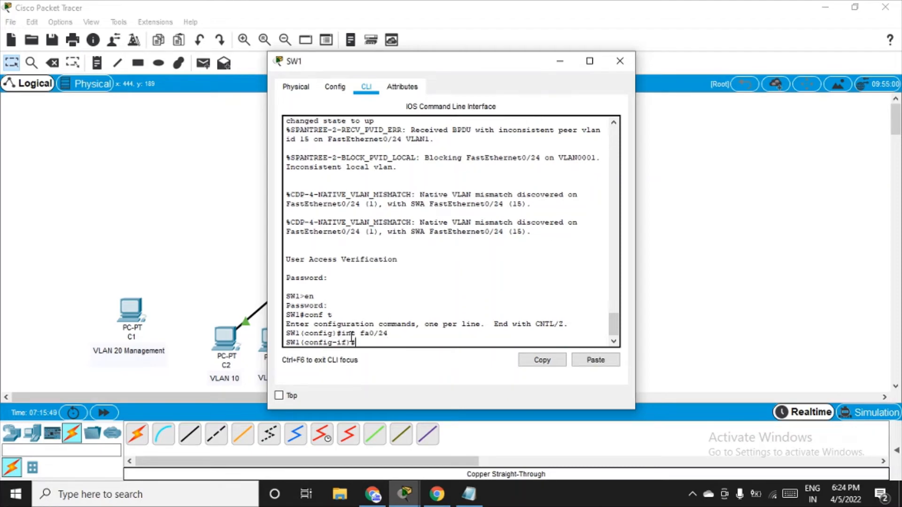
click(597, 360)
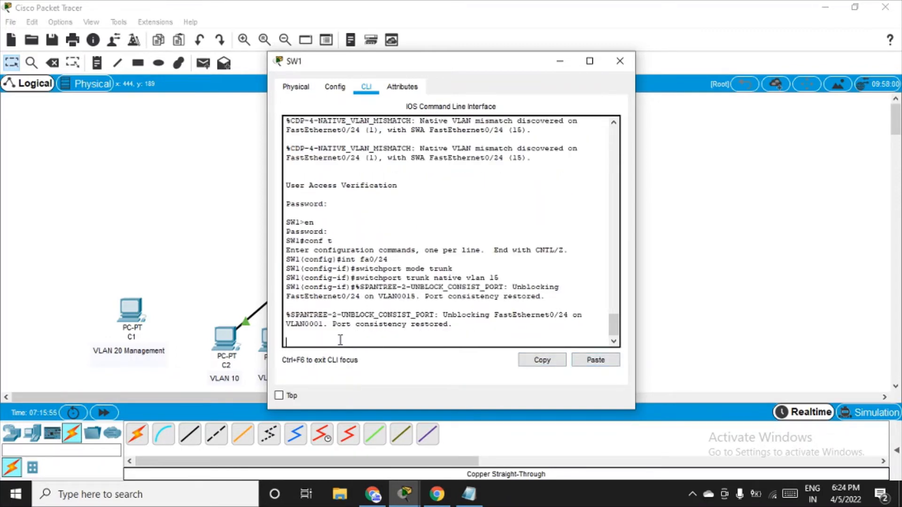
key(Return)
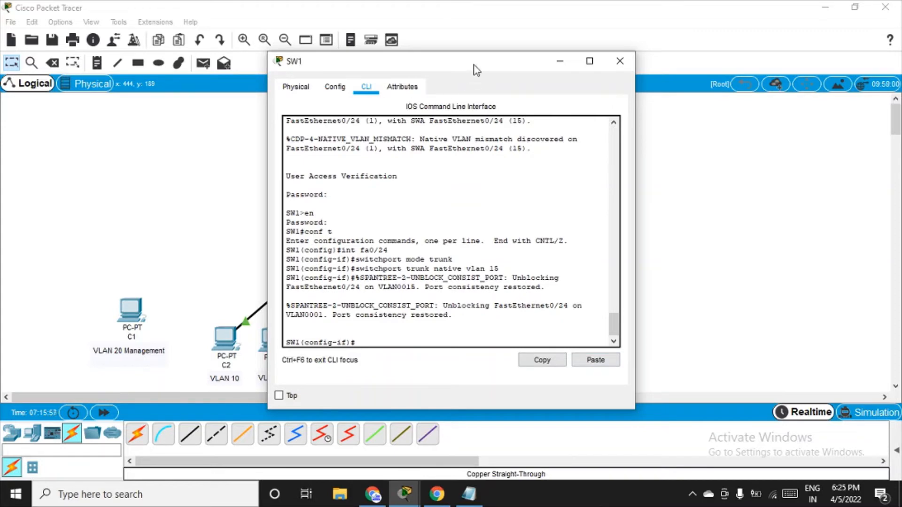
Check the port labels of the link between SW1 and Central in the topology and return to the SW1 command line
drag(474, 66, 665, 276)
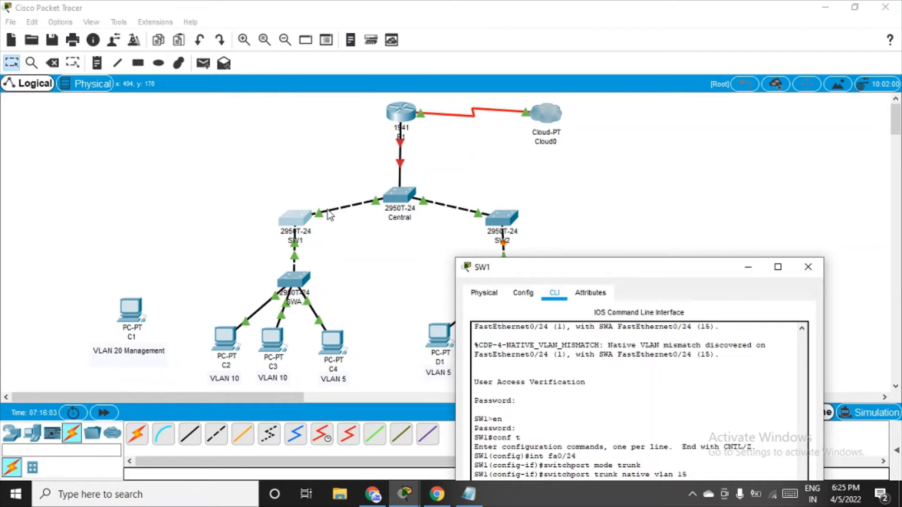
click(748, 267)
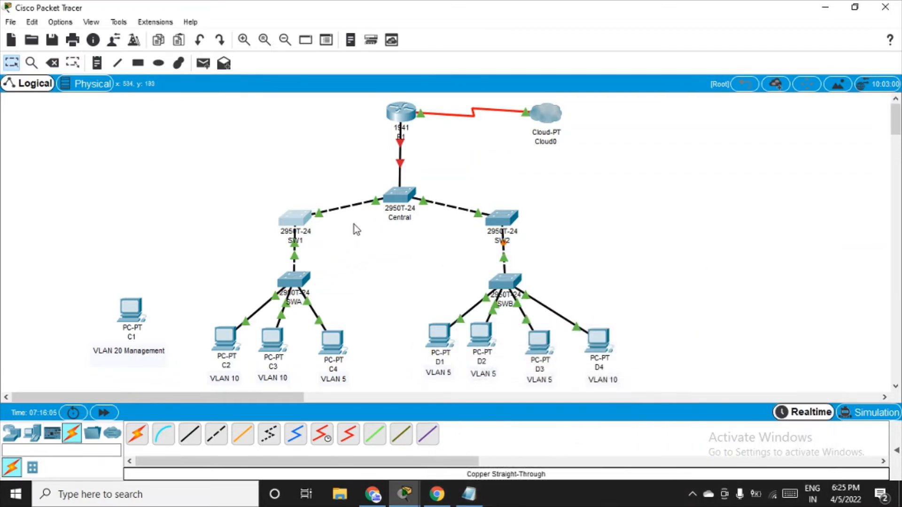
mouse_move(350, 212)
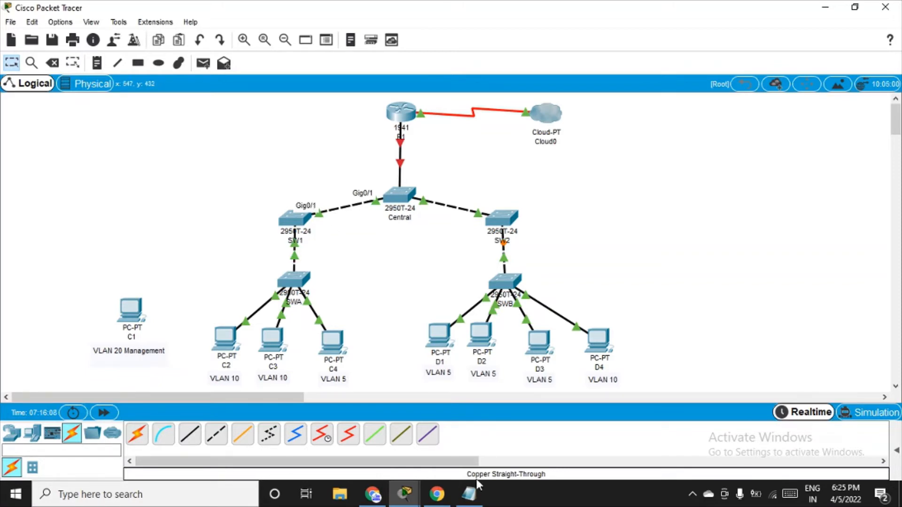
click(405, 496)
click(462, 454)
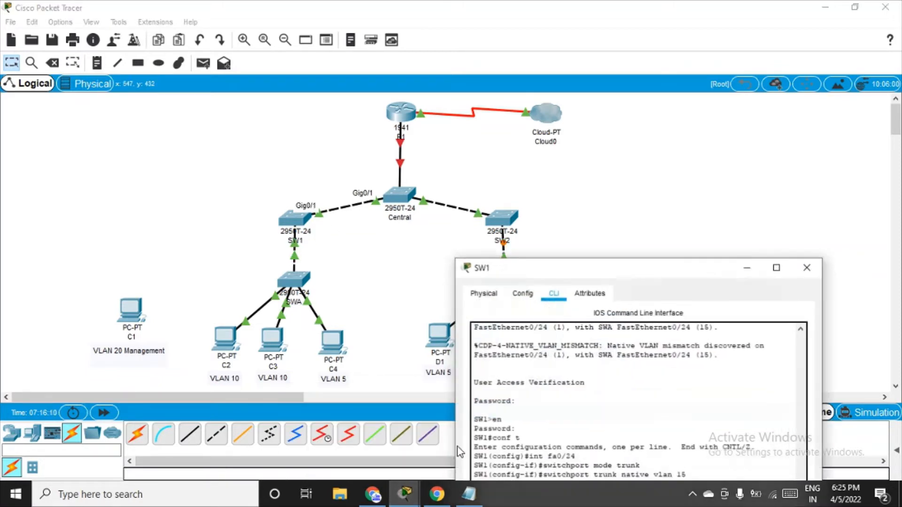
drag(655, 270, 556, 97)
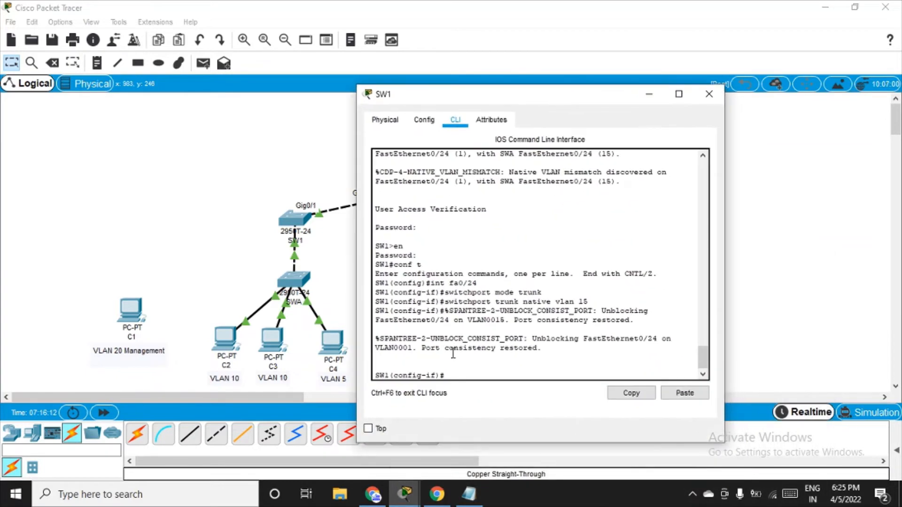
Leave the fa0/24 configuration on SW1 and enter interface g0/1, rechecking the port label of the link to Central
text(exit)
key(Return)
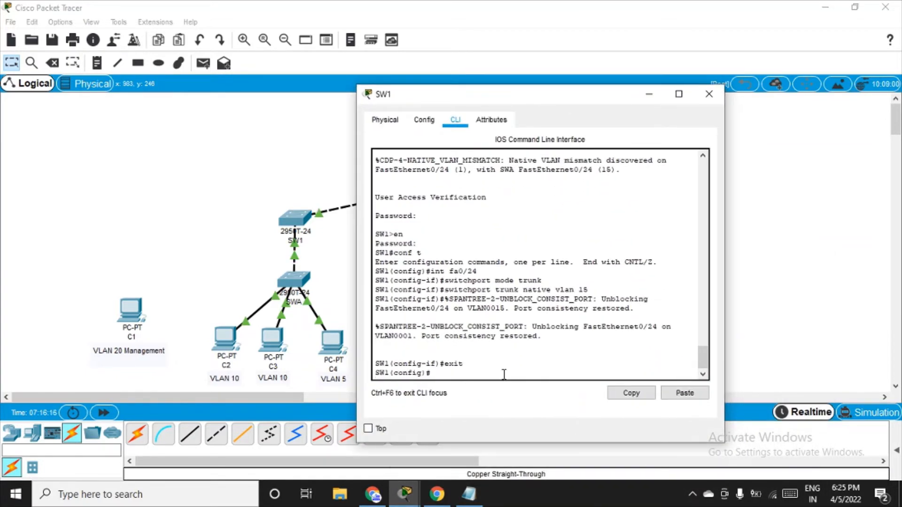
text(int g/)
key(BackSpace)
text(0/1)
click(649, 94)
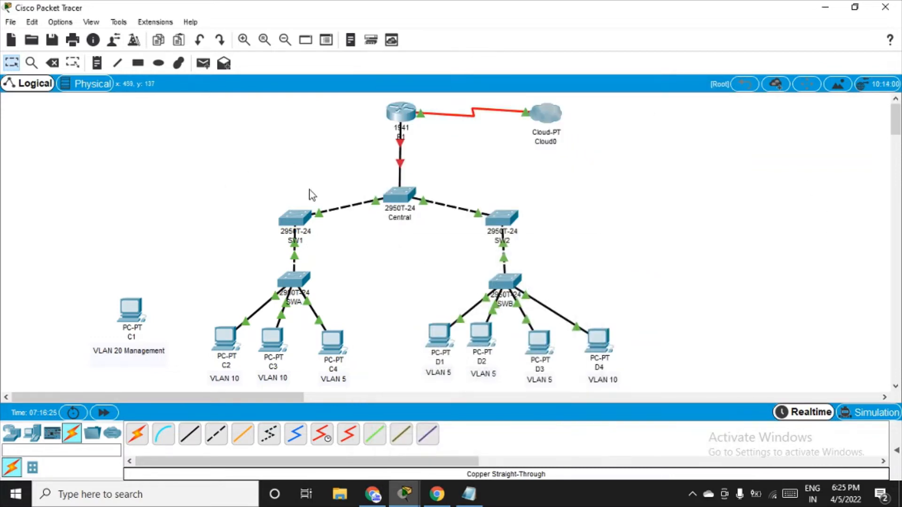
mouse_move(350, 215)
mouse_move(404, 494)
click(465, 432)
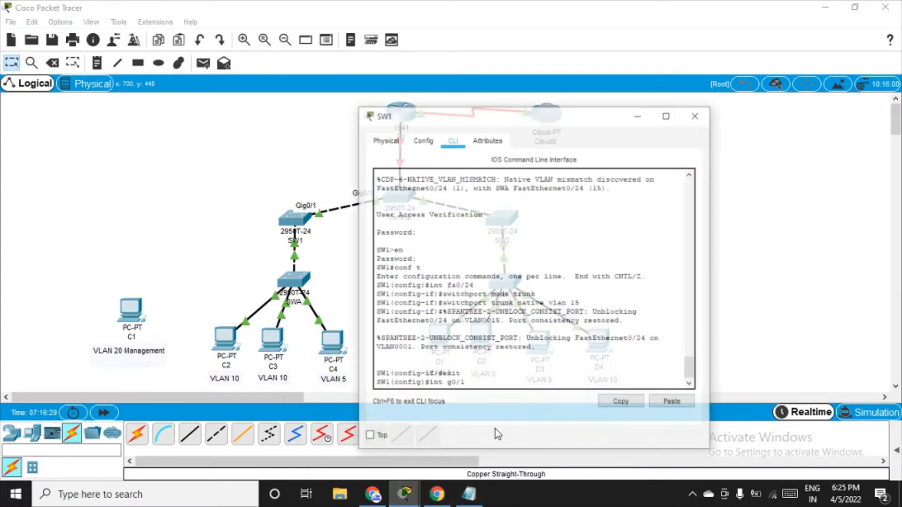
key(Return)
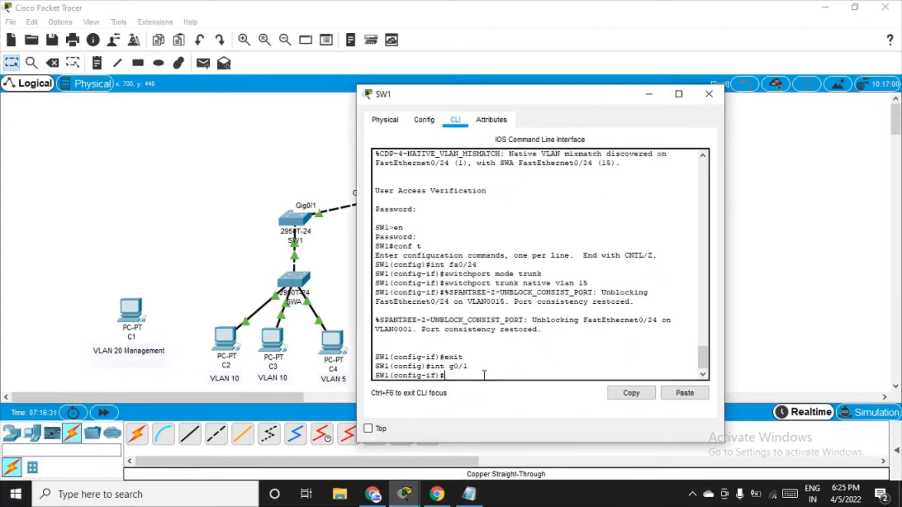
Apply the copied trunk mode and native VLAN 15 commands to interface g0/1 on SW1 and close its window
click(684, 394)
key(Return)
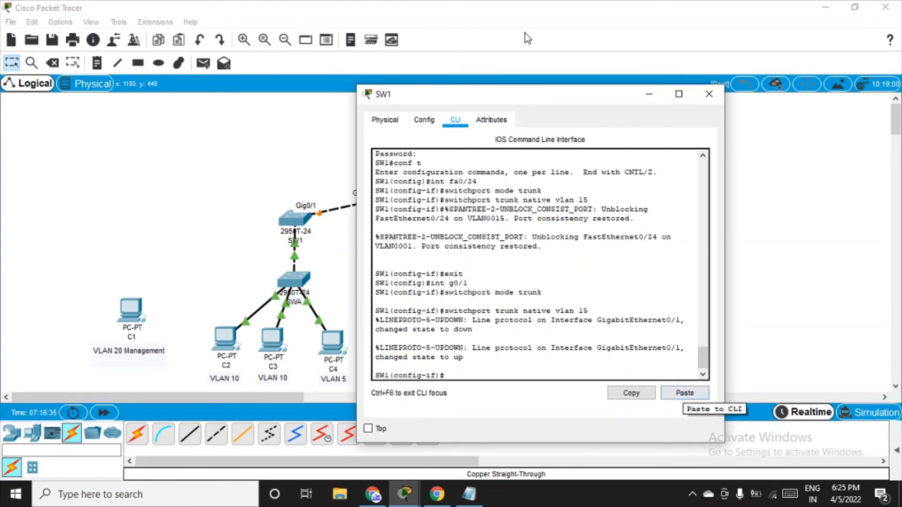
click(708, 94)
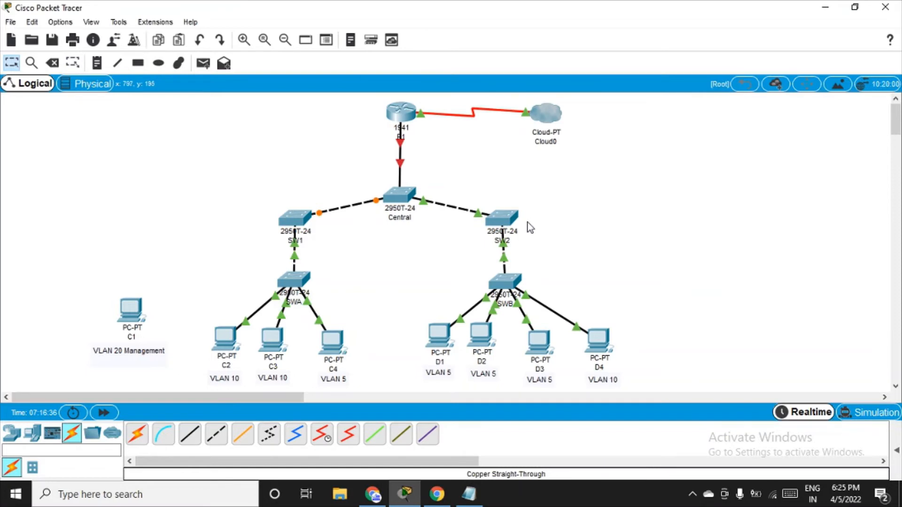
Open the SW2 command line, enter the console and enable passwords, and enter global configuration mode
click(502, 220)
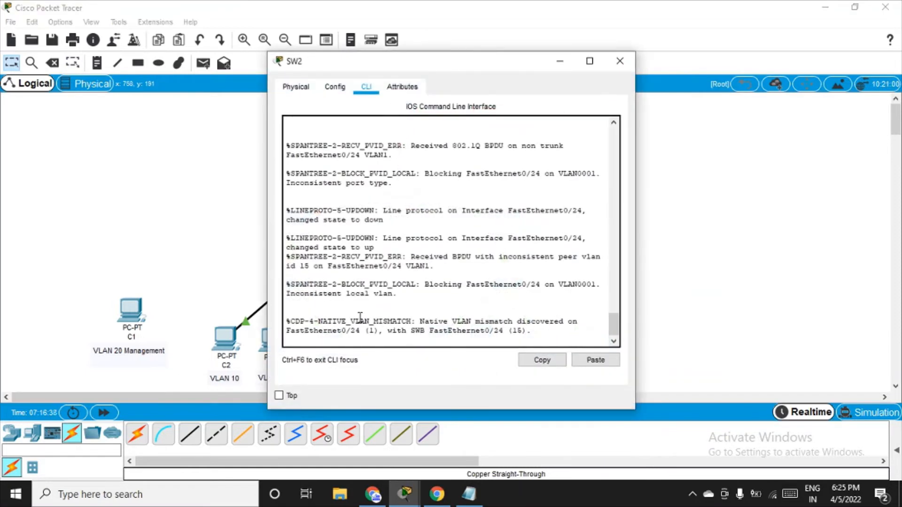
key(Return)
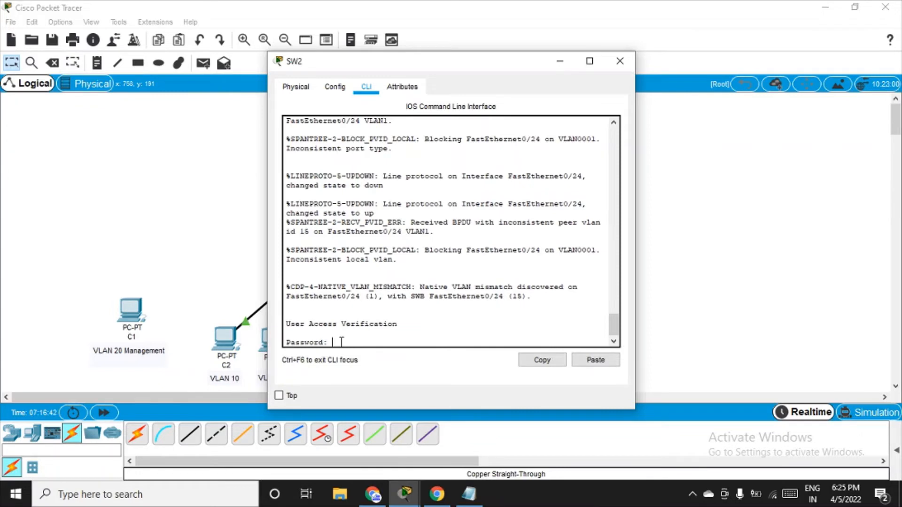
key(Return)
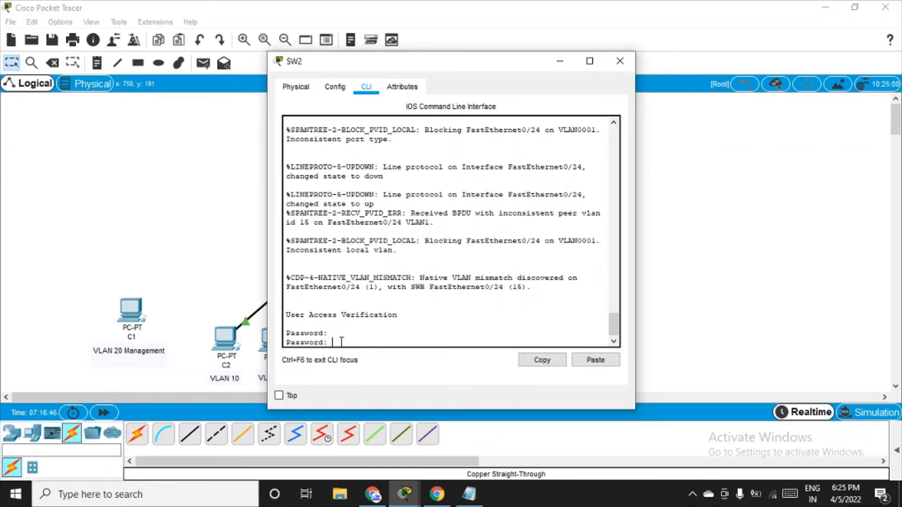
key(Return)
text(en)
key(Return)
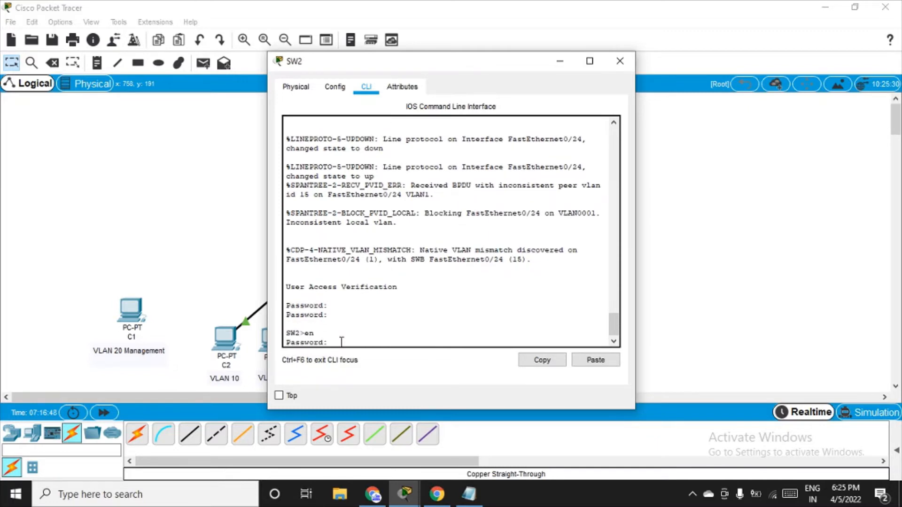
key(Return)
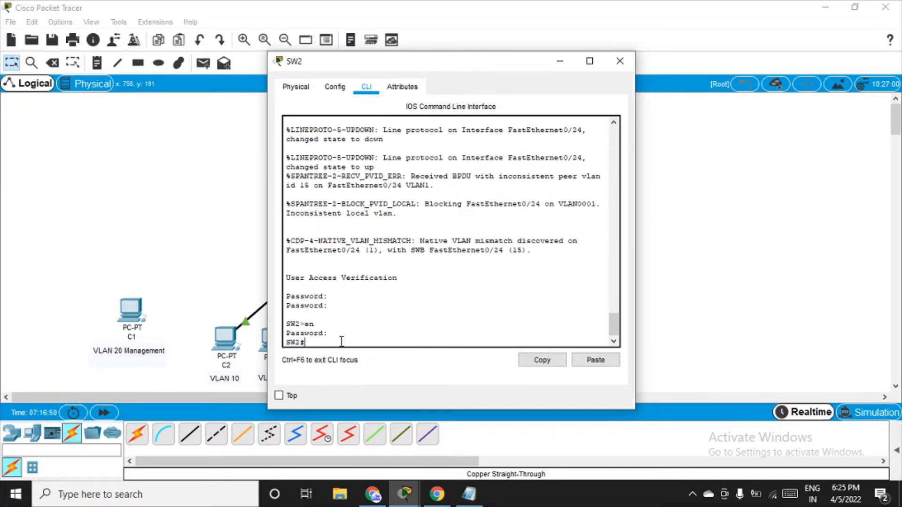
text(conf t)
key(Return)
Configure interface fa0/24 on SW2 as a trunk with native VLAN 15 using the copied commands, and leave the interface
text(in)
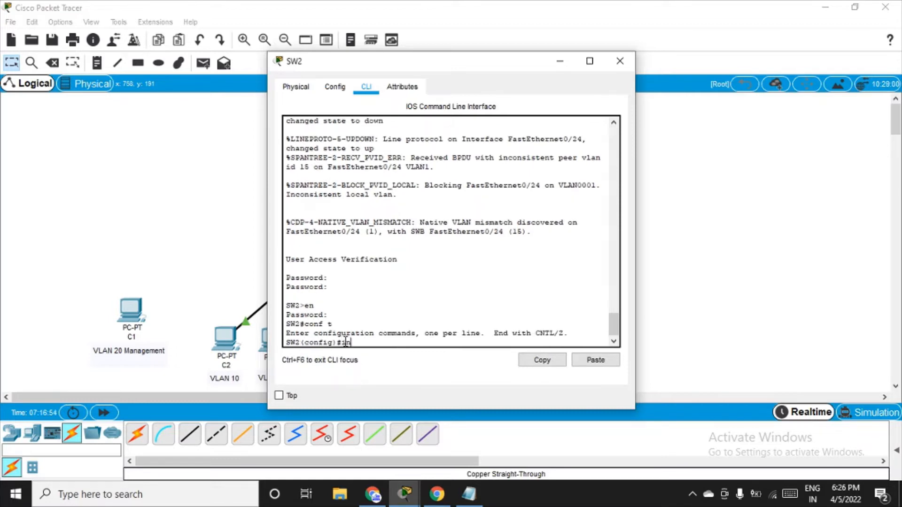
text(t fa0/24)
key(Return)
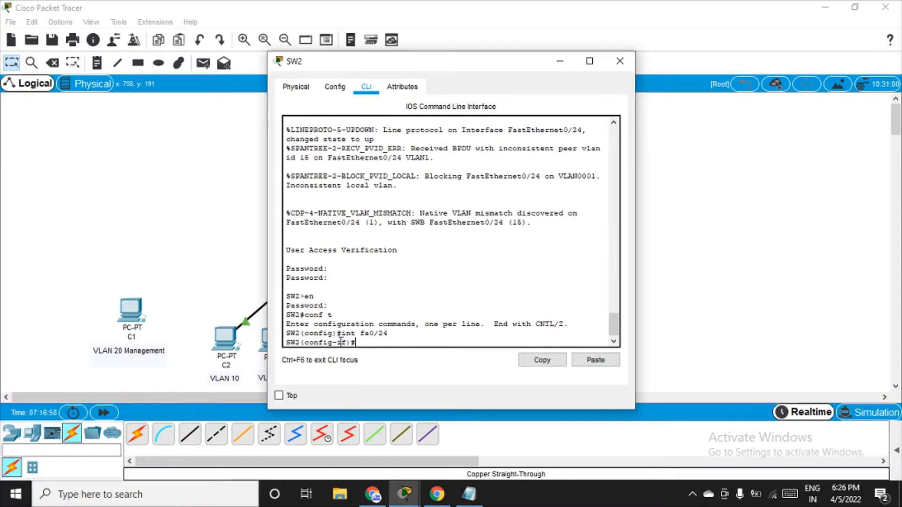
click(609, 365)
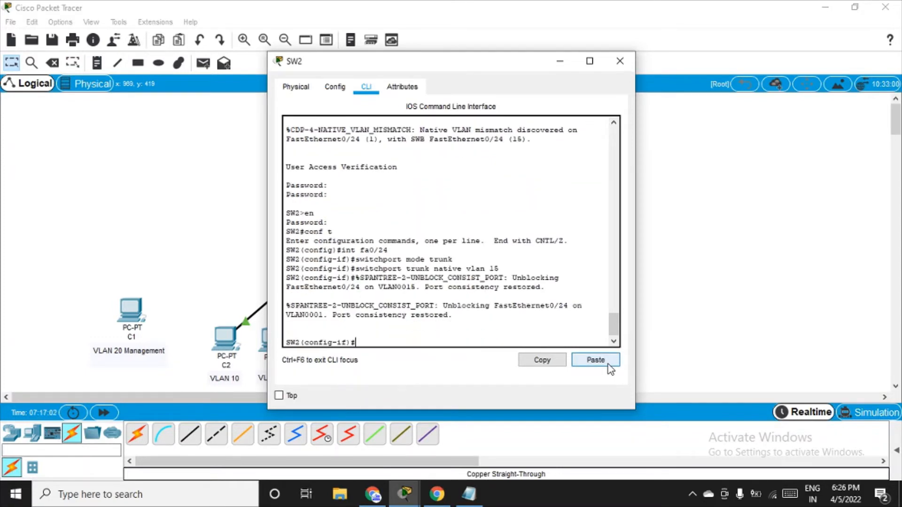
text(exit)
key(Return)
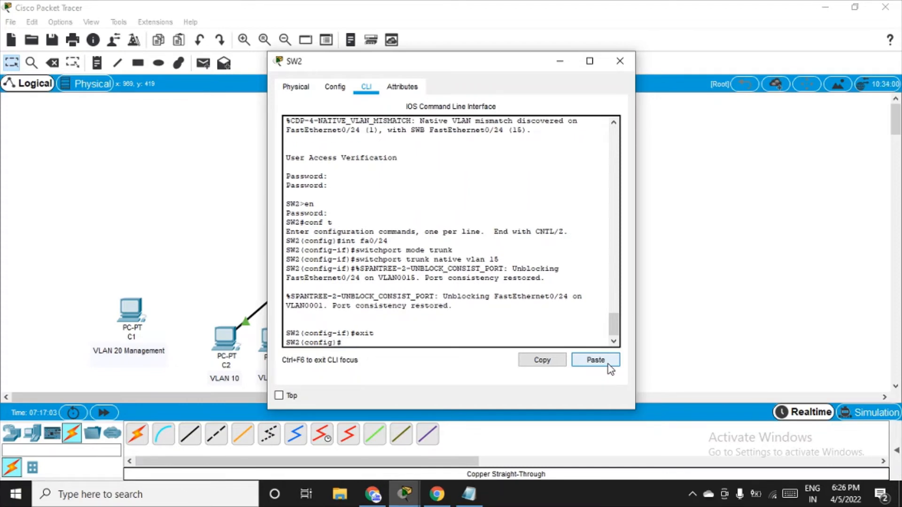
Check the port labels of the link between SW2 and Central in the topology and return to the SW2 command line
drag(512, 62, 560, 356)
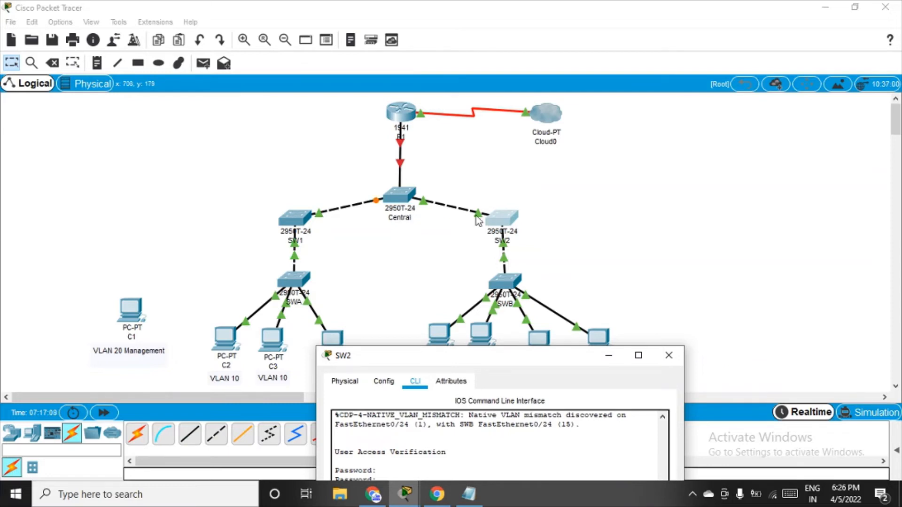
click(609, 355)
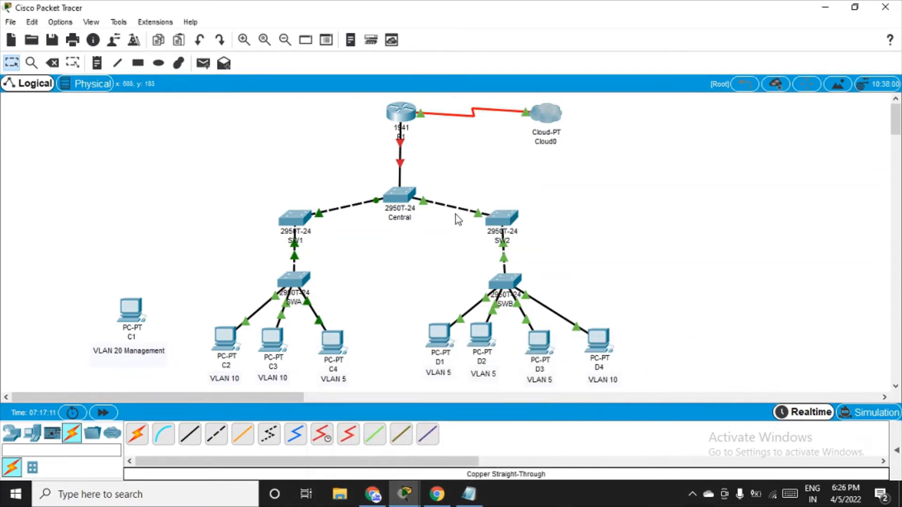
mouse_move(462, 212)
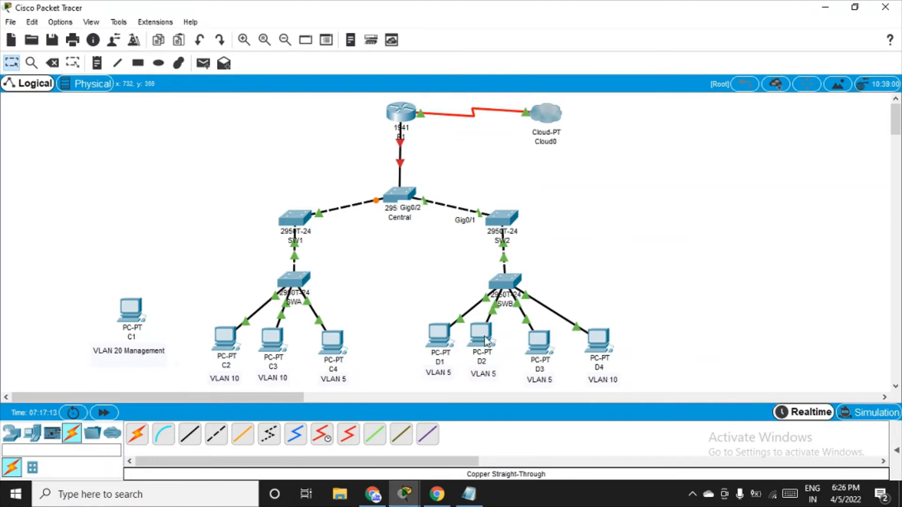
click(404, 494)
click(477, 452)
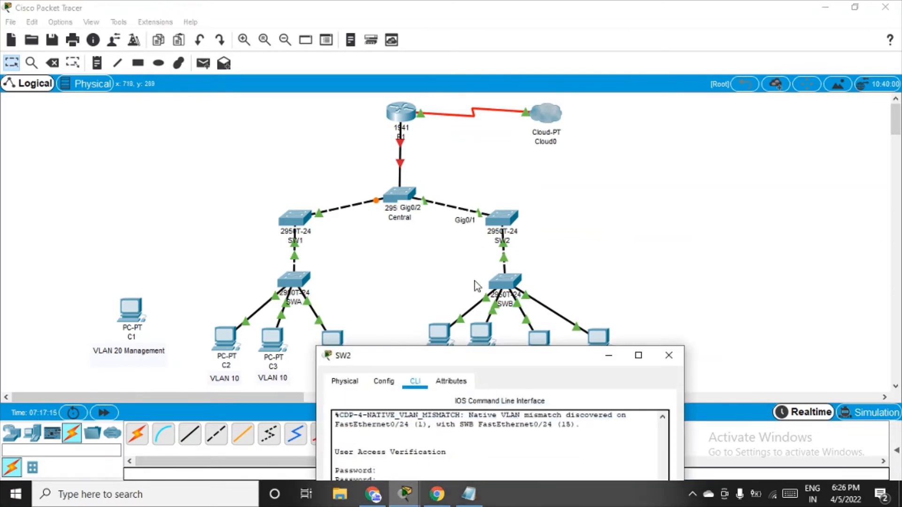
drag(517, 361, 533, 98)
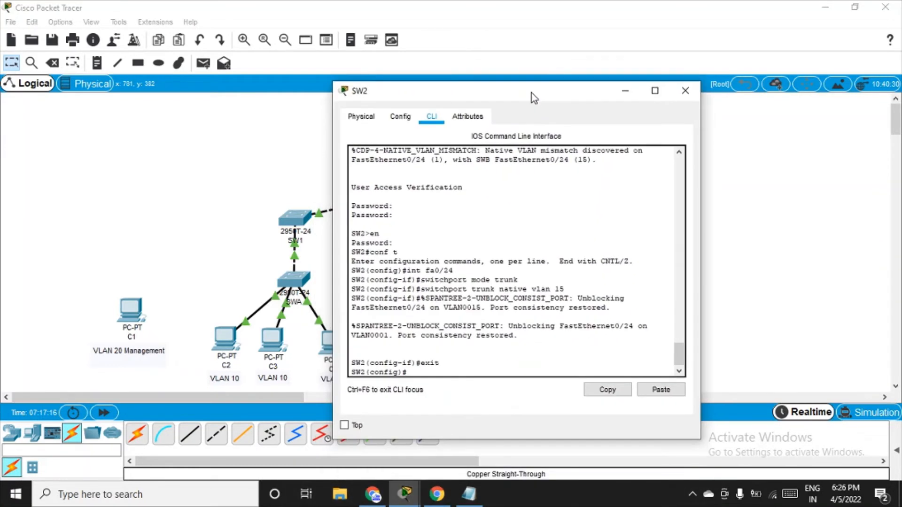
Paste the copied trunk mode and native VLAN 15 commands for interface g0/1 on SW2 and close its window
click(416, 376)
text(int g0/1)
key(Return)
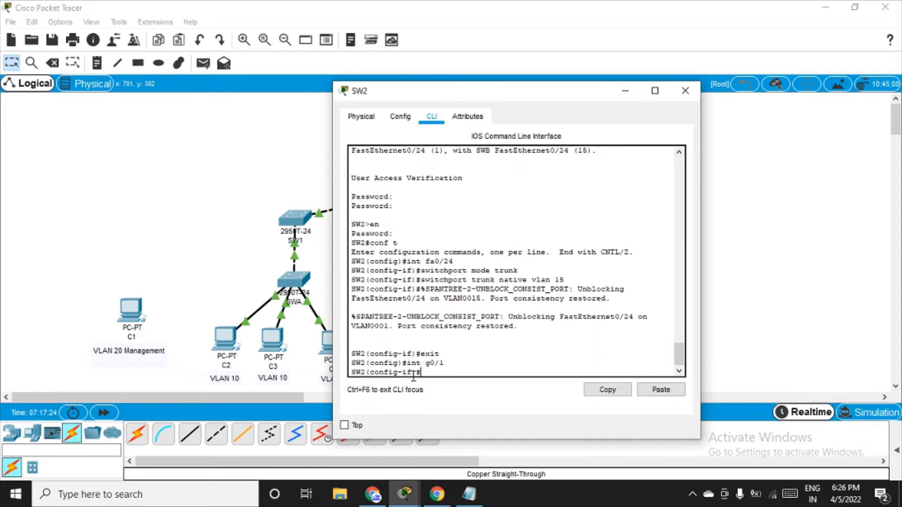
click(661, 389)
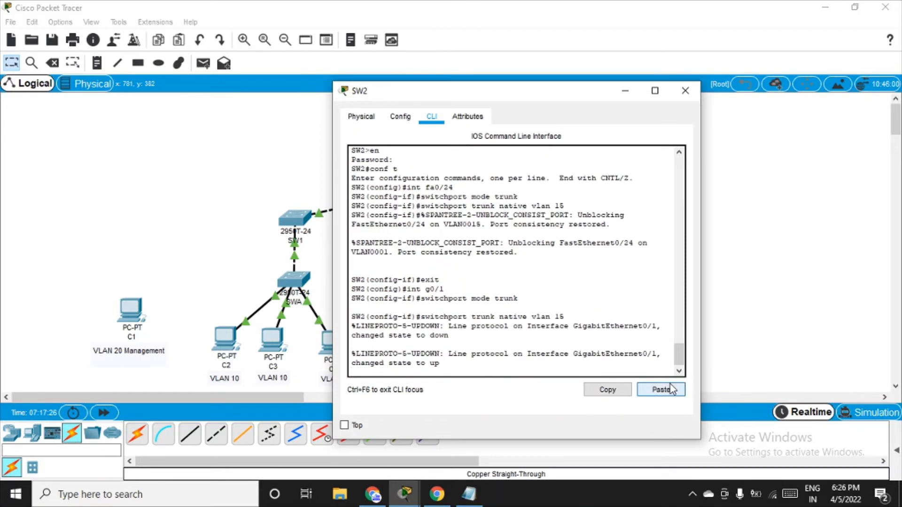
drag(441, 296, 517, 302)
drag(431, 299, 517, 300)
drag(451, 319, 532, 318)
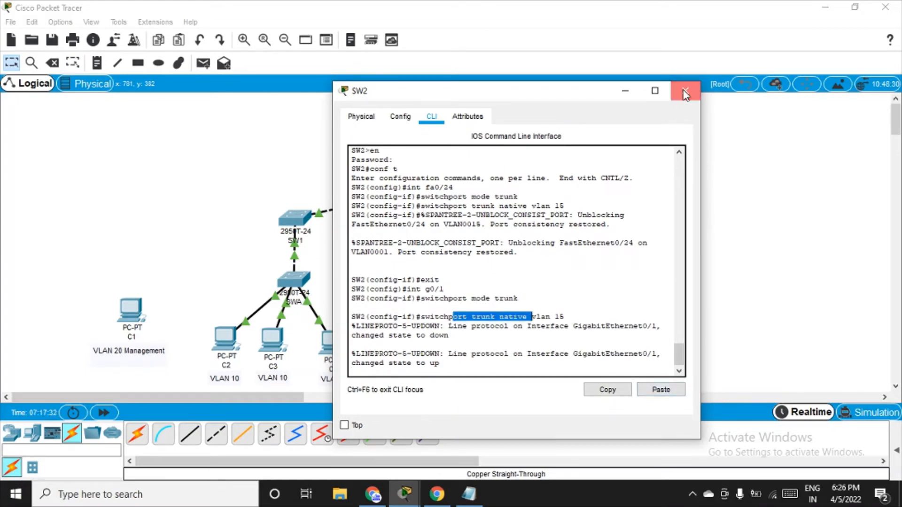
click(685, 90)
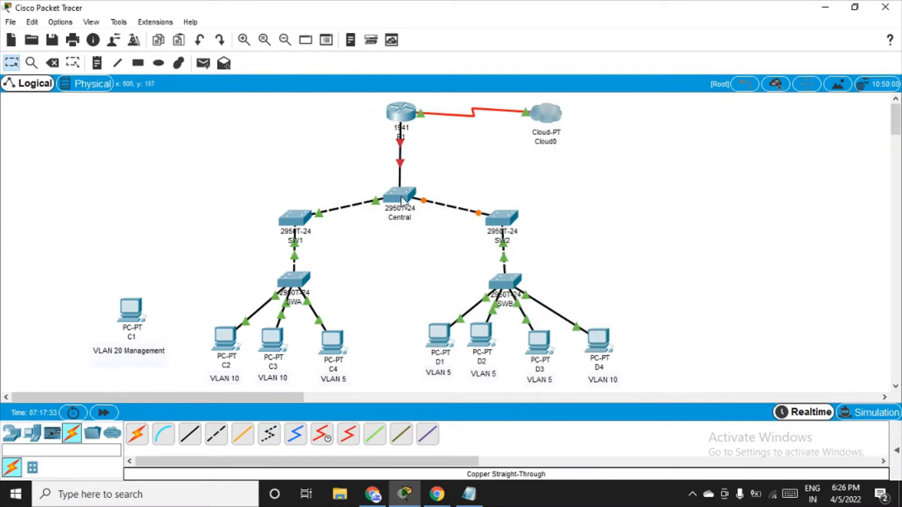
Check the port labels around the Central switch, then open its command line and enter global configuration mode
mouse_move(401, 200)
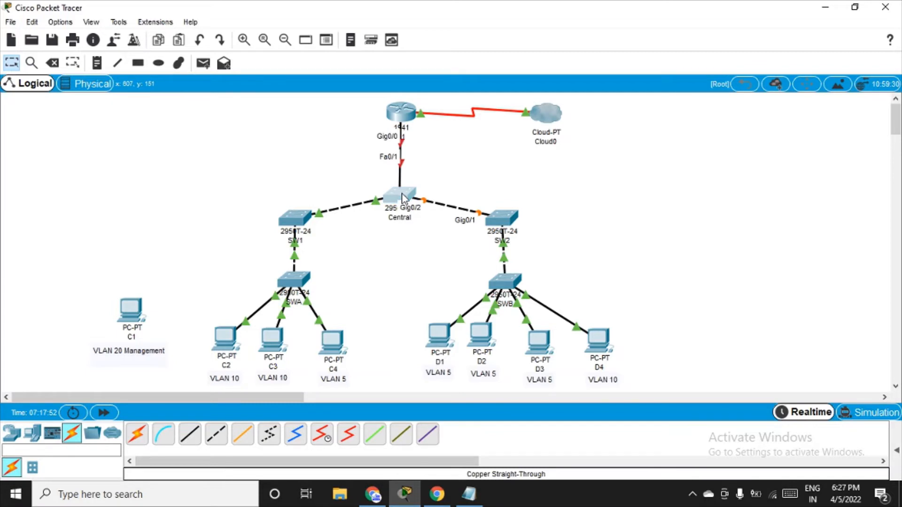
click(403, 193)
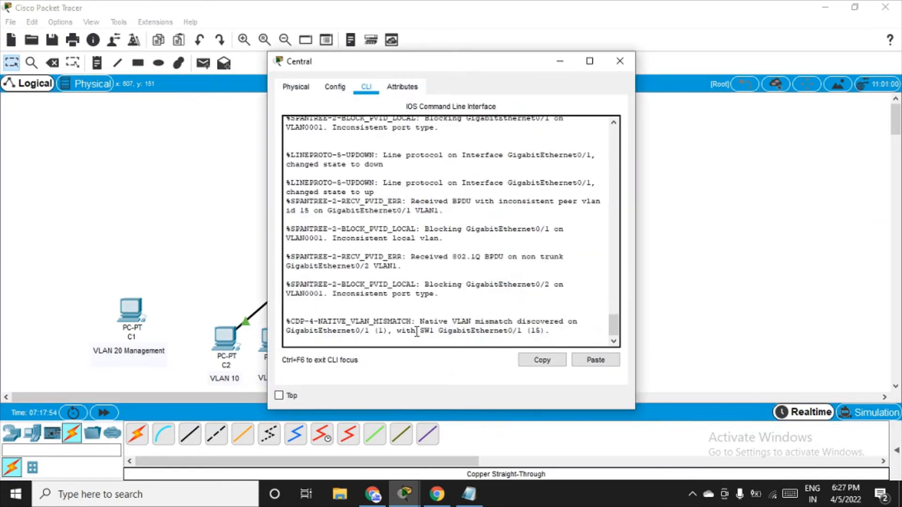
key(Return)
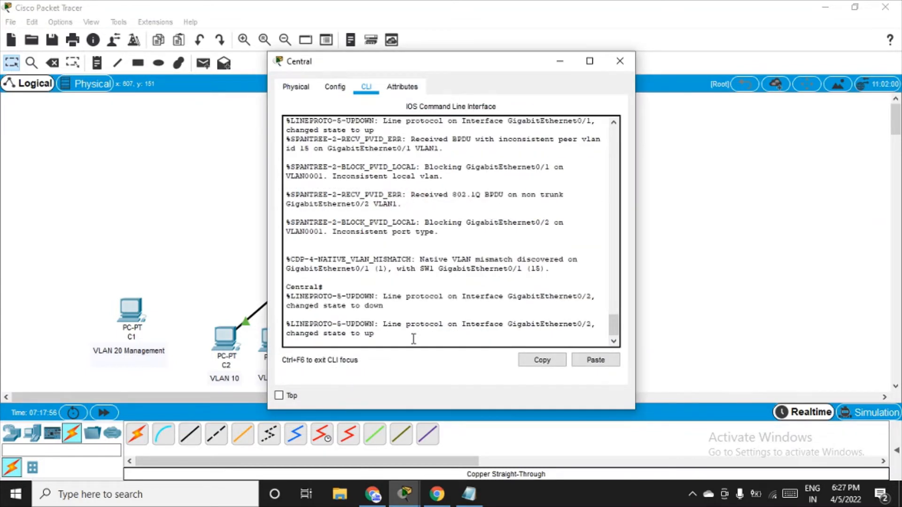
key(Return)
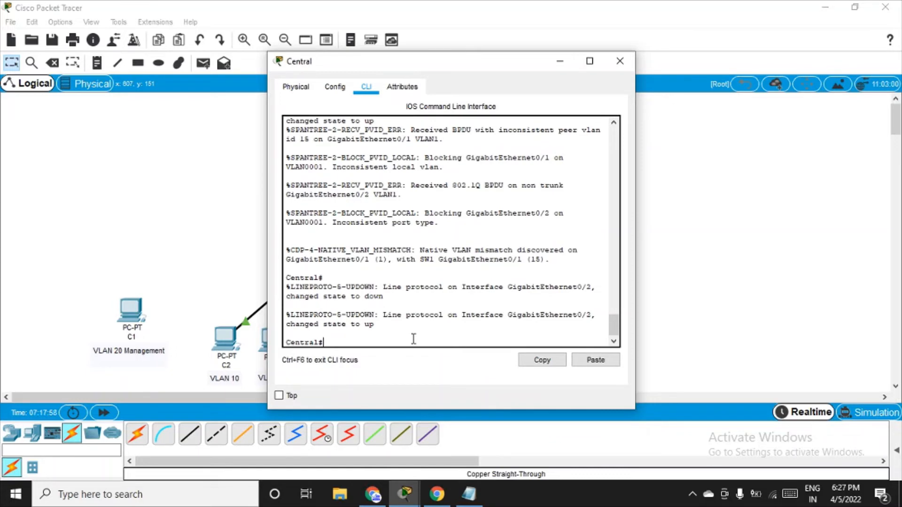
text(conf t)
key(Return)
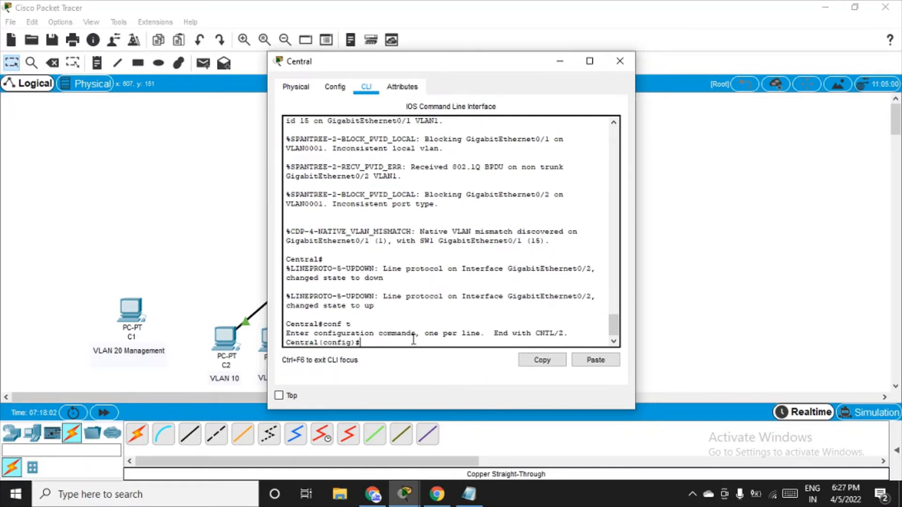
Configure the interface range g0/1-2 on Central as trunks with native VLAN 15 using the copied commands, and leave the range
text(int)
text(range)
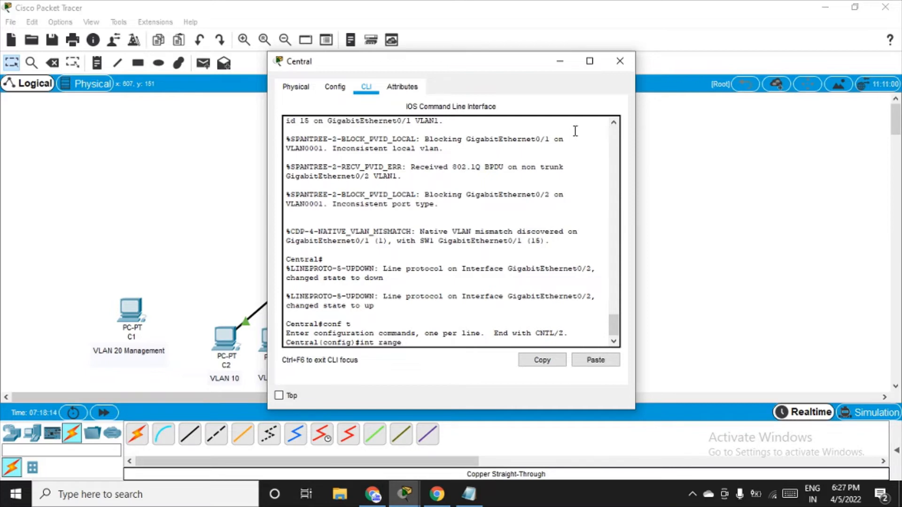
text( g0/)
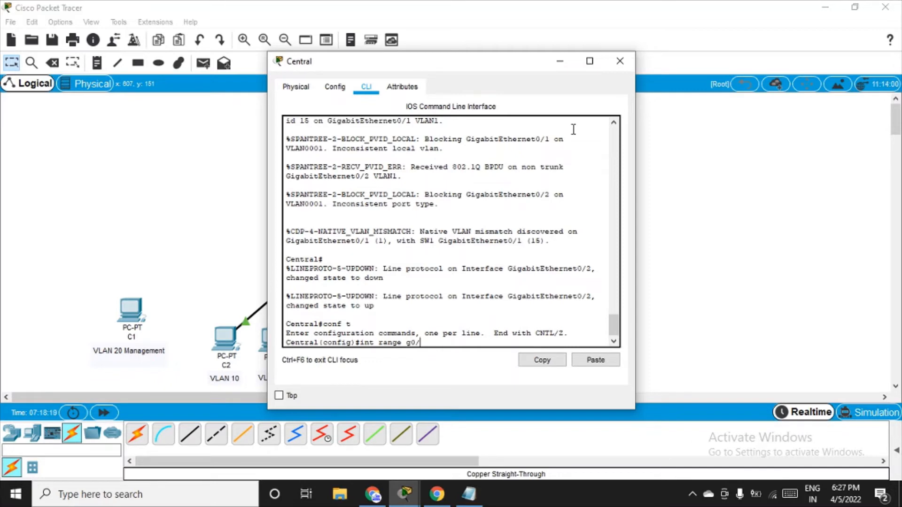
text(1-2)
key(Return)
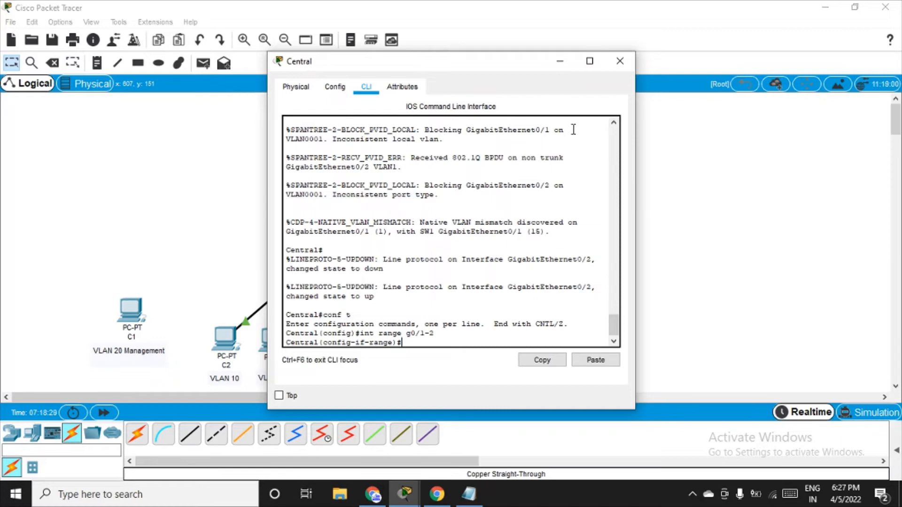
click(599, 366)
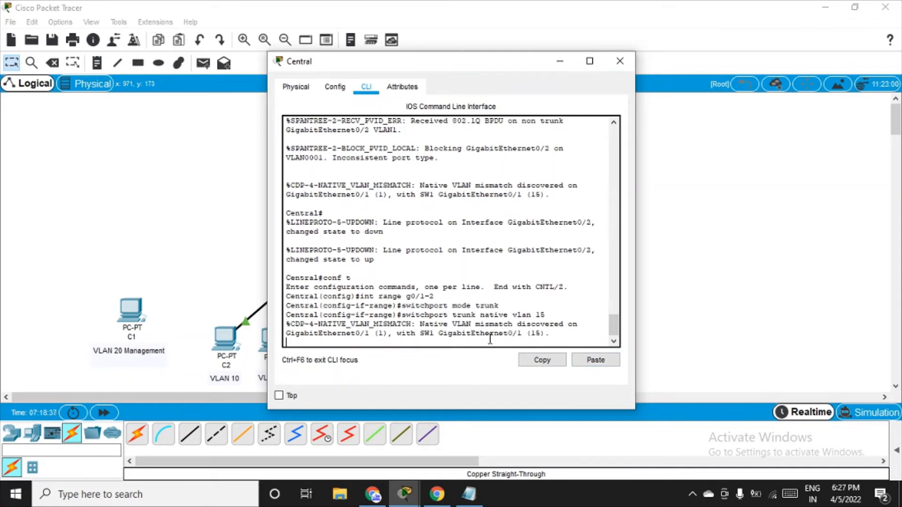
key(Return)
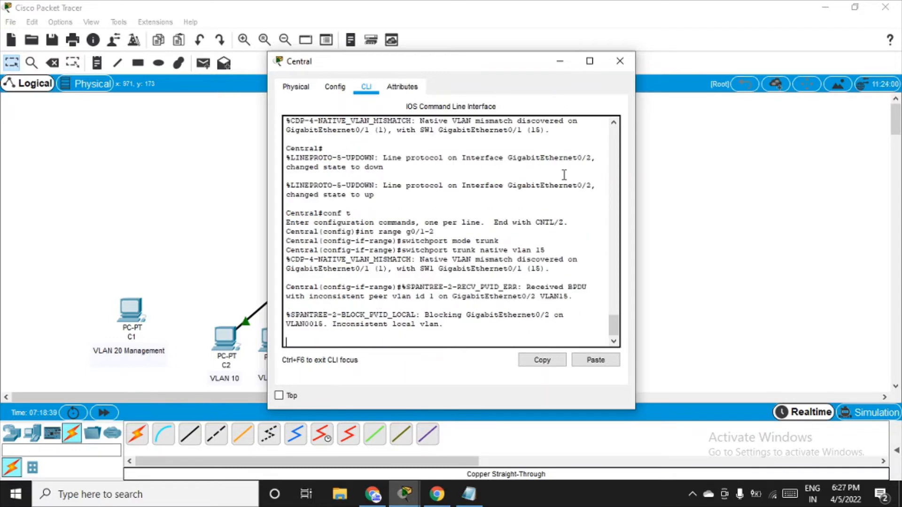
key(Return)
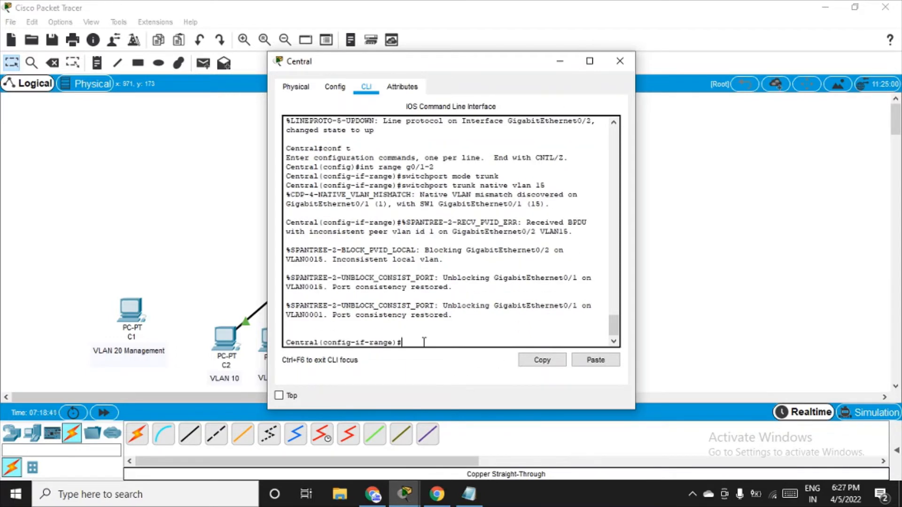
text(exit)
key(Return)
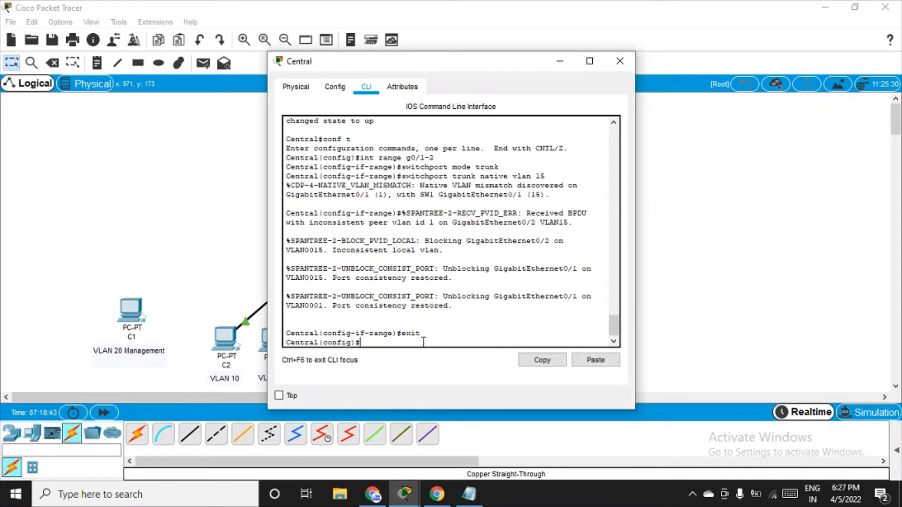
Configure interface fa0/1 on Central as a trunk with native VLAN 15 using the copied commands, and leave the interface
text(int fa0/1)
drag(503, 65, 479, 66)
key(Return)
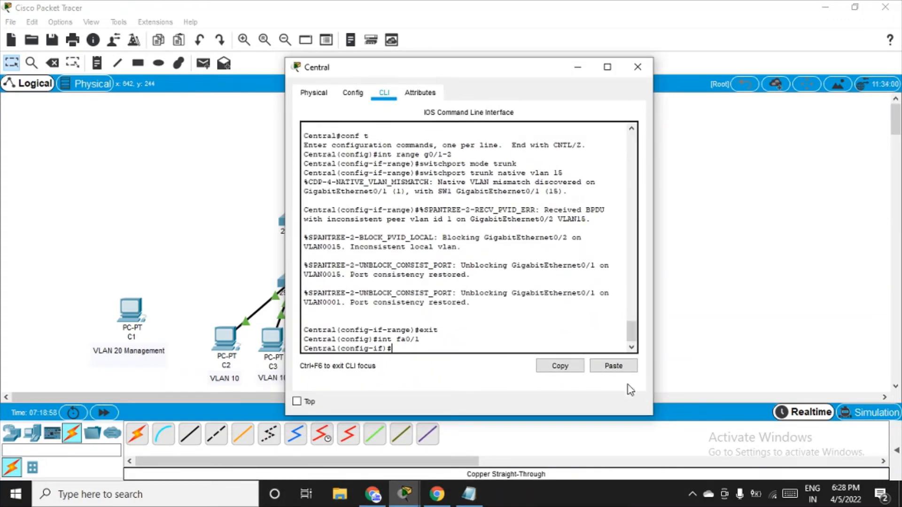
click(619, 366)
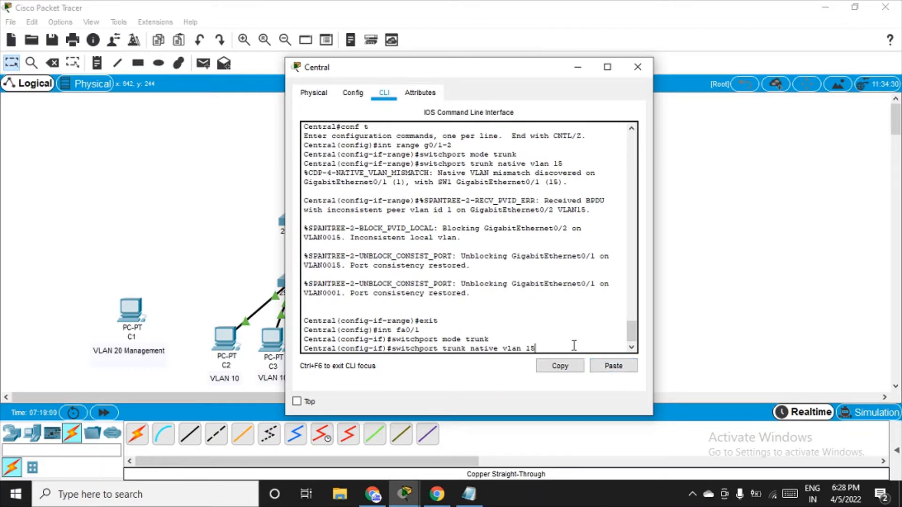
key(Return)
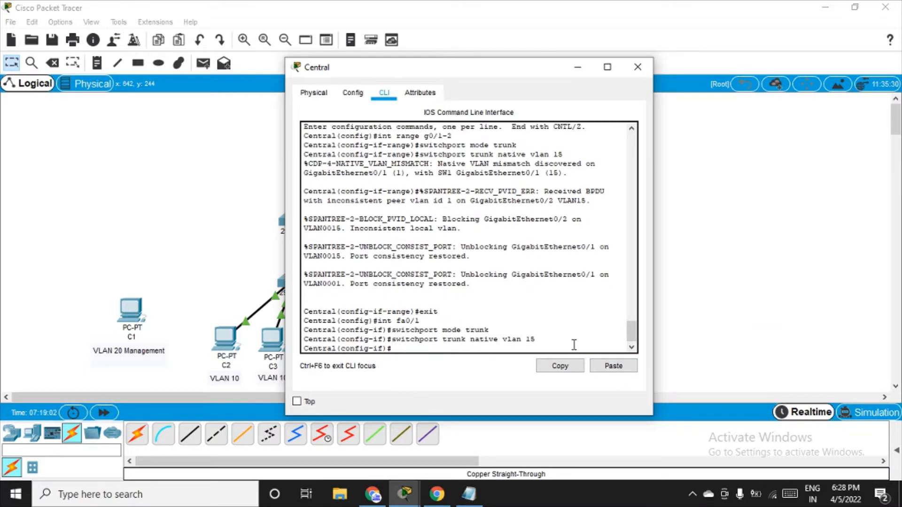
key(Return)
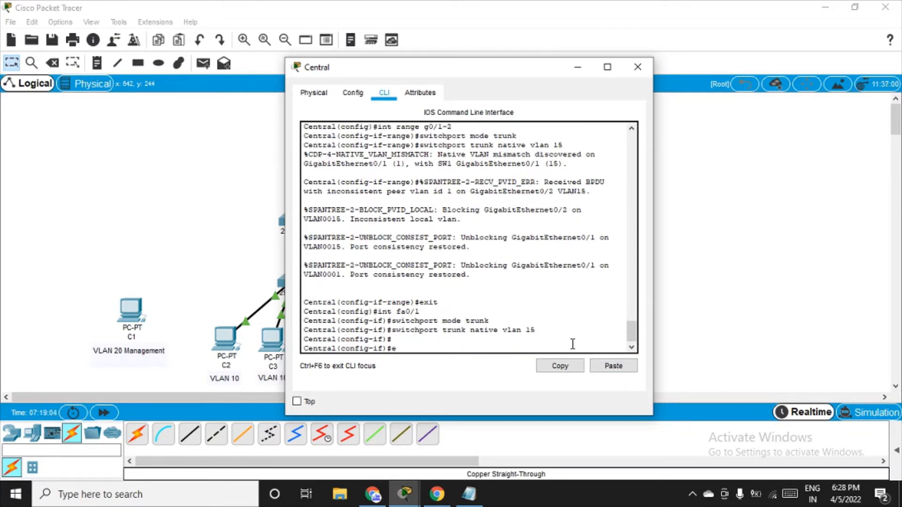
text(exit)
key(Return)
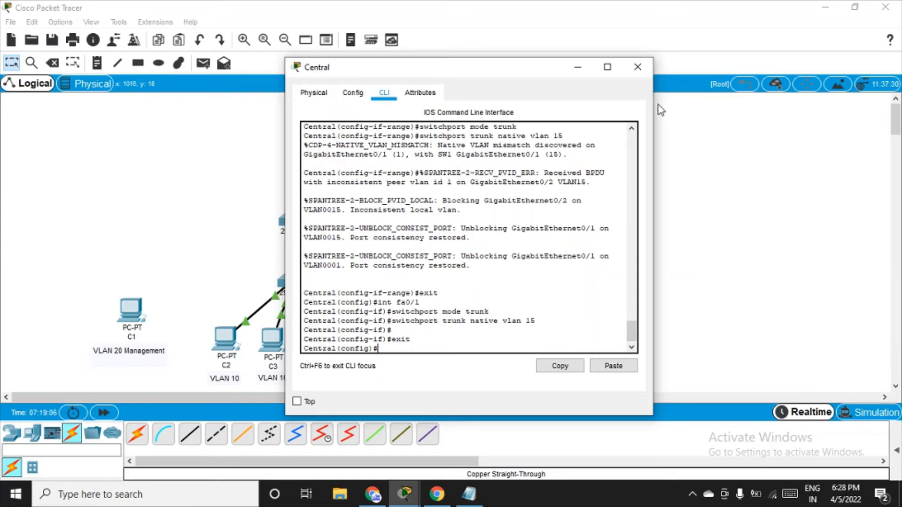
Leave configuration mode on the Central switch, list its trunk interfaces with show int trunk, and close its window
click(577, 67)
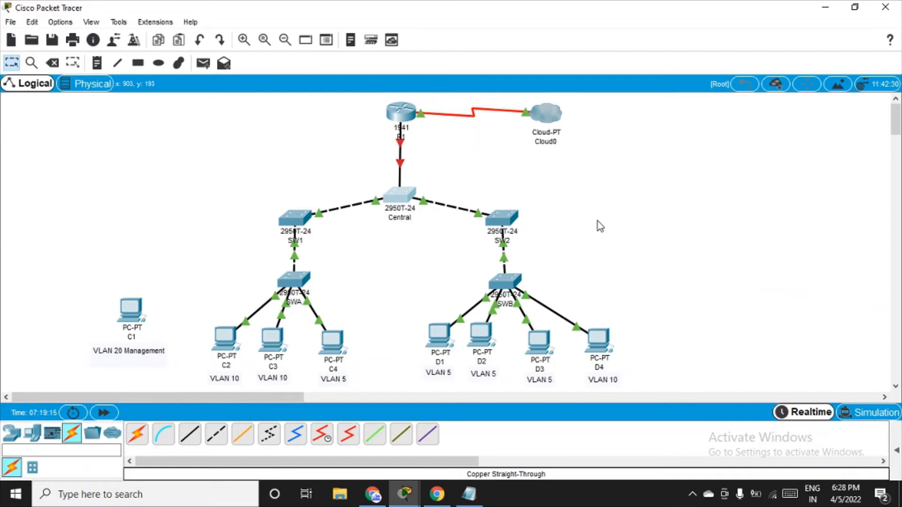
click(577, 504)
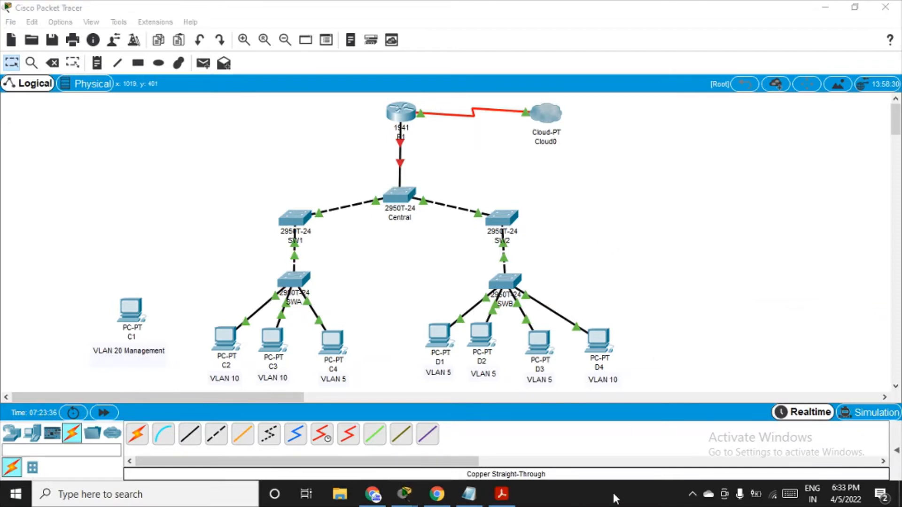
click(395, 197)
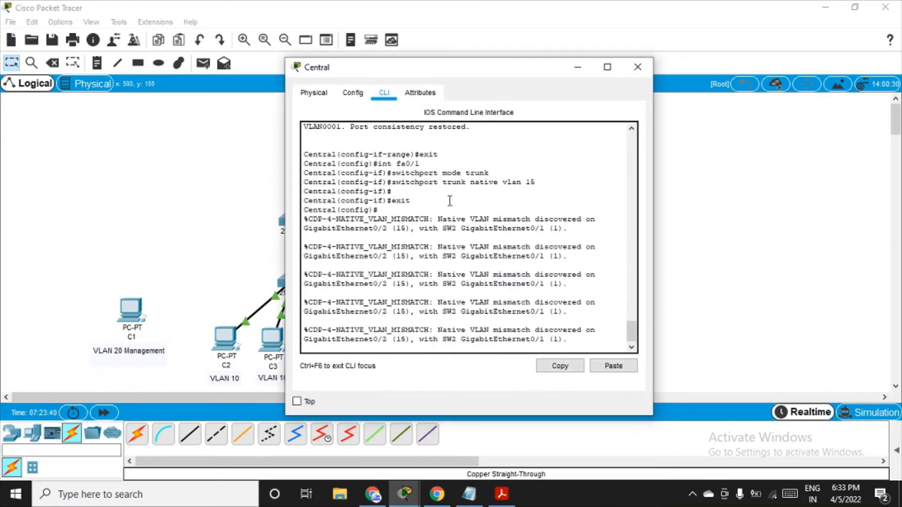
key(Return)
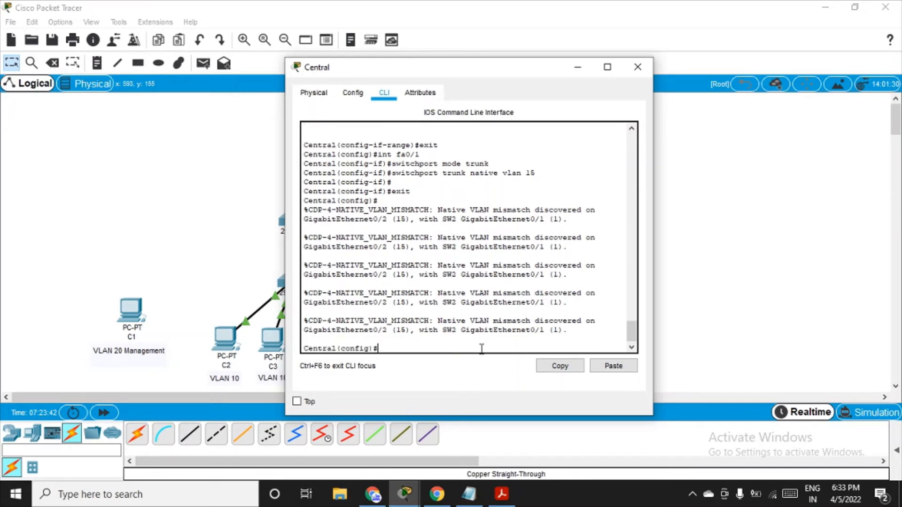
text(exit)
key(Return)
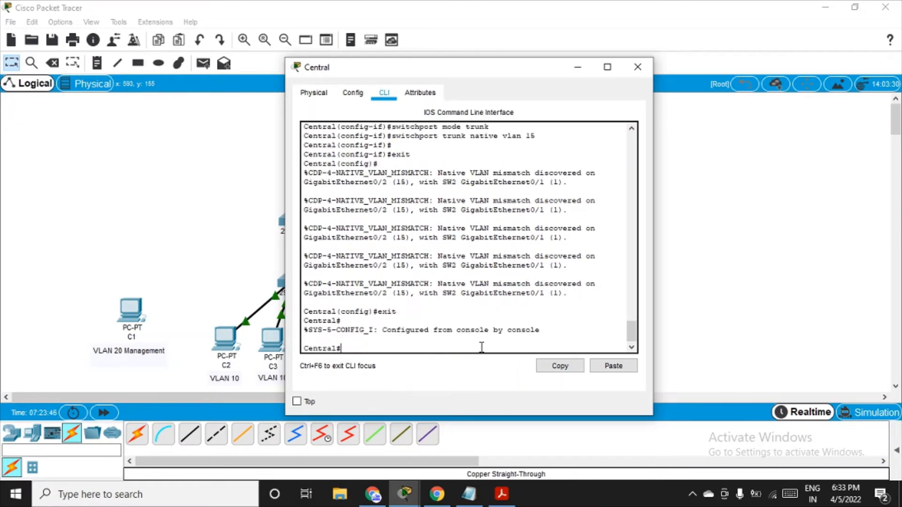
text(show int trunk)
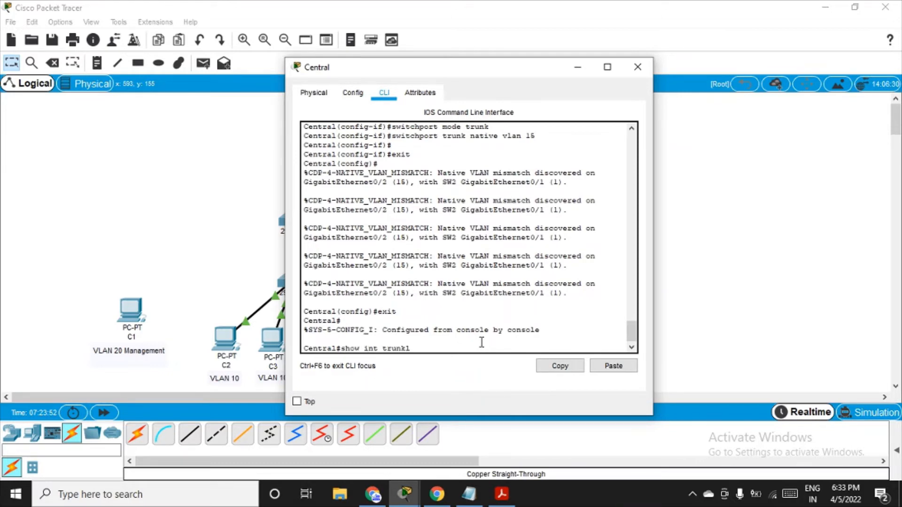
key(Return)
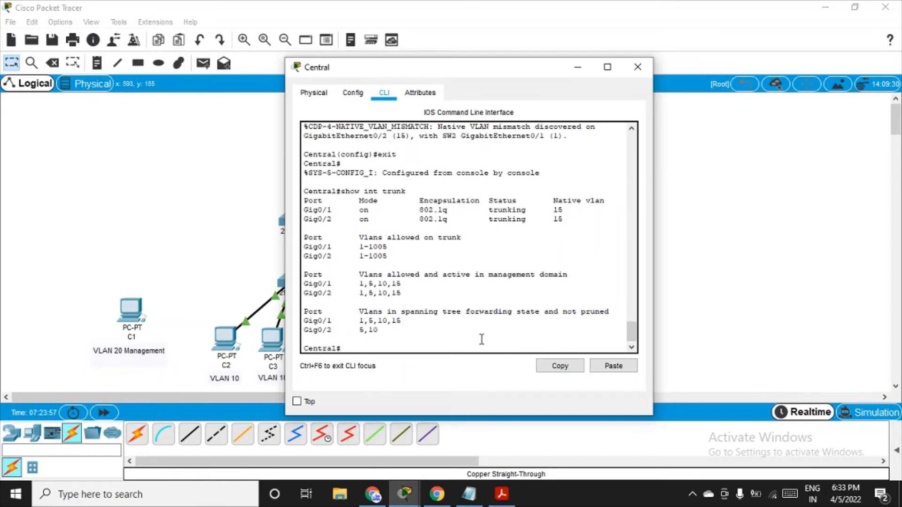
scroll(363, 299, down, 1)
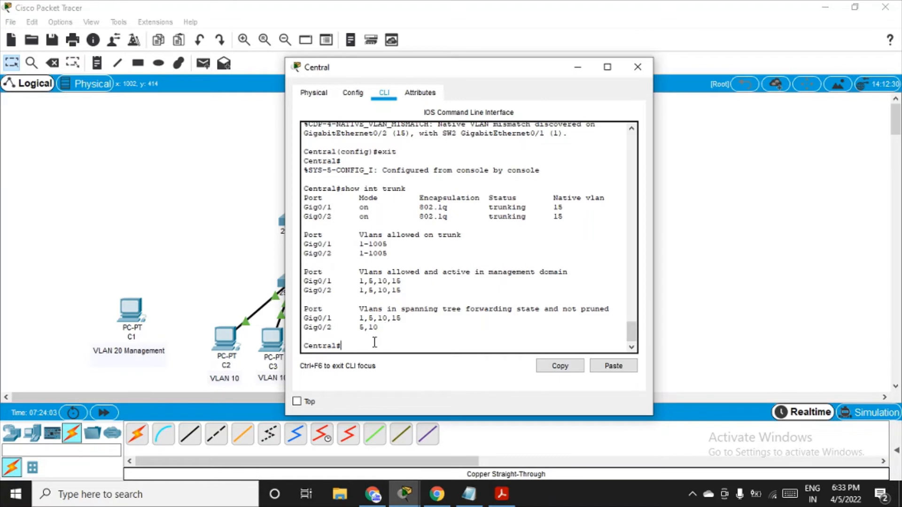
click(637, 67)
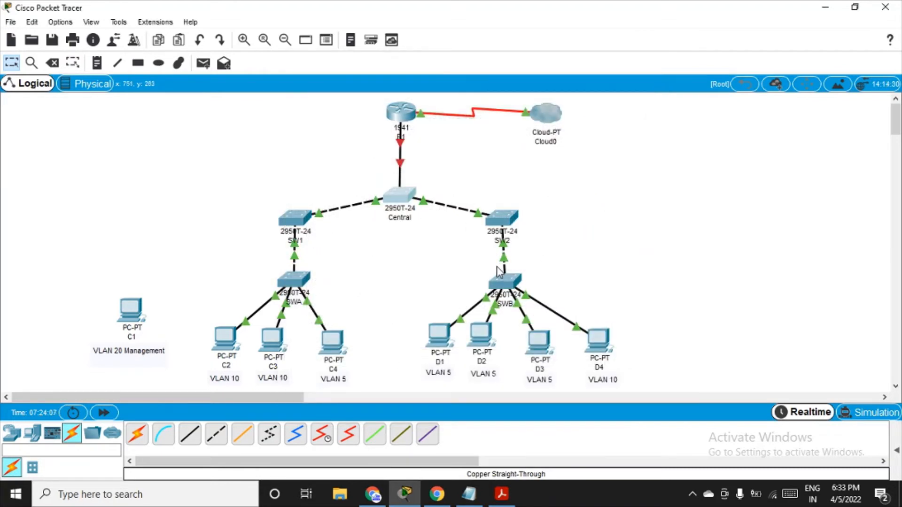
Open the R1 router's command line, enter privileged mode with the enable password, and enter global configuration mode
click(394, 114)
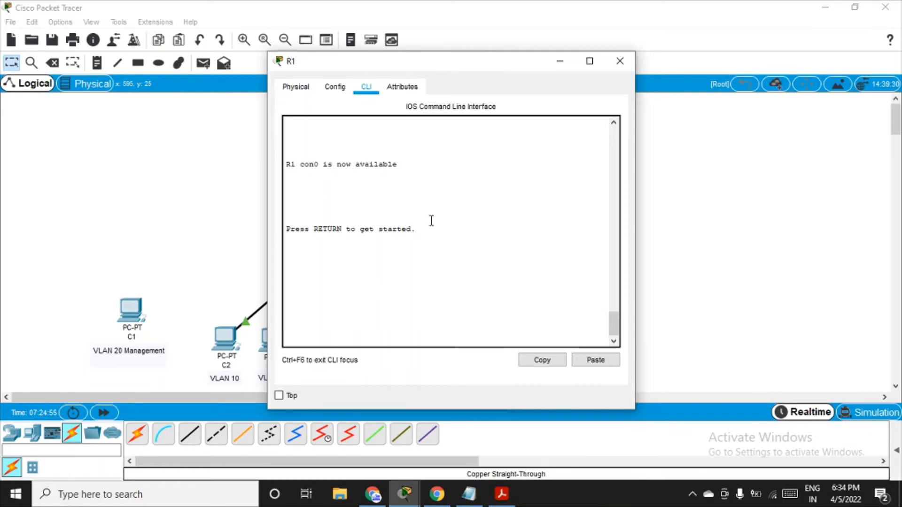
key(Return)
text(e)
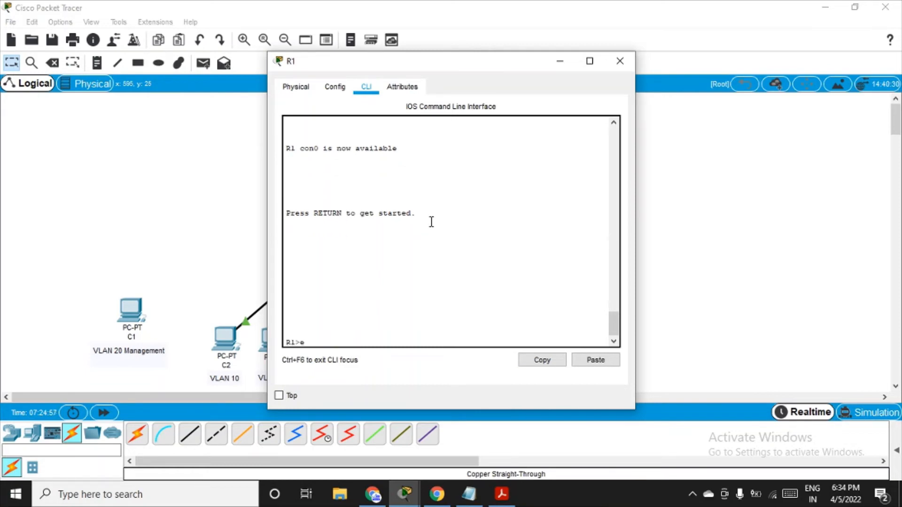
text(n)
key(Return)
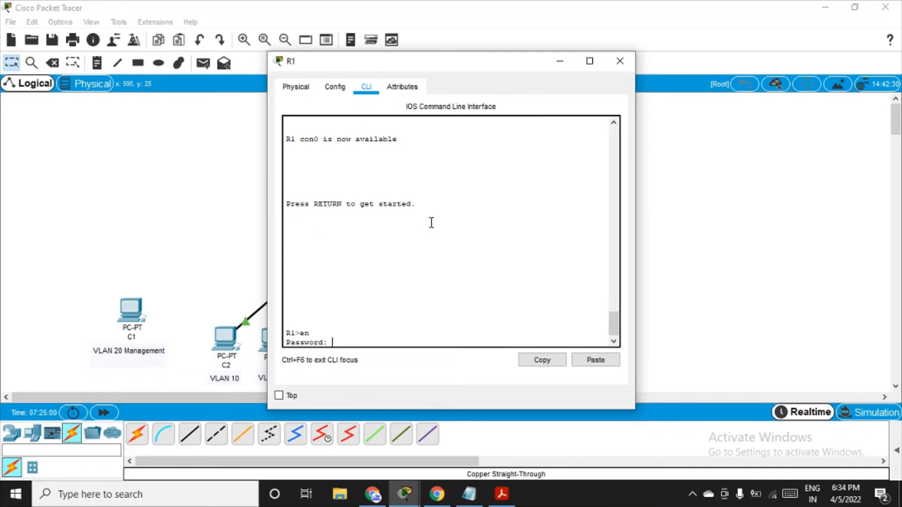
key(Return)
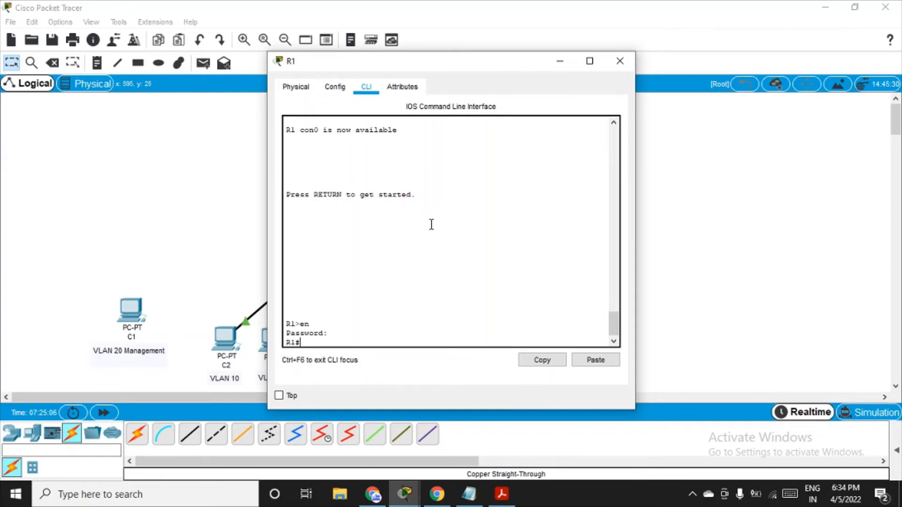
text(conf t)
key(Return)
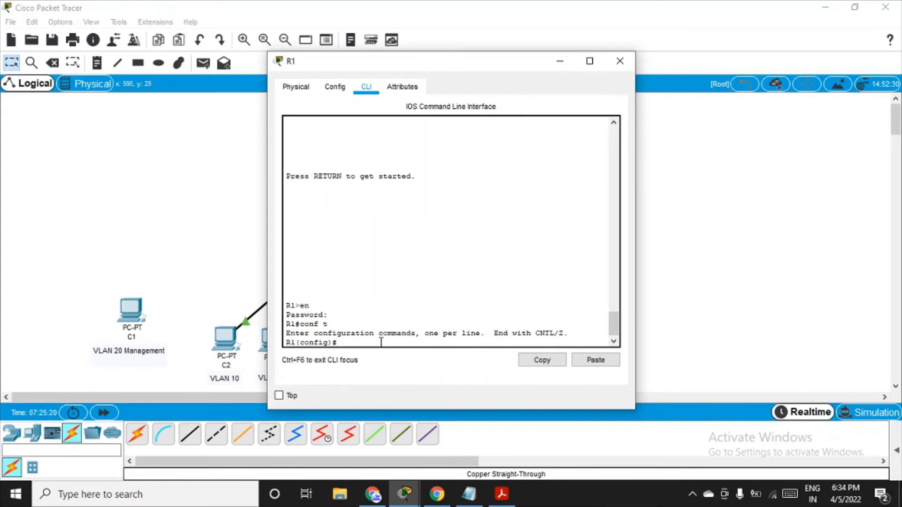
Create subinterface g0/0.1 on R1, checking the link to Central, and set its encapsulation to dot1q 5
text(int)
text(g0/0.1)
click(560, 61)
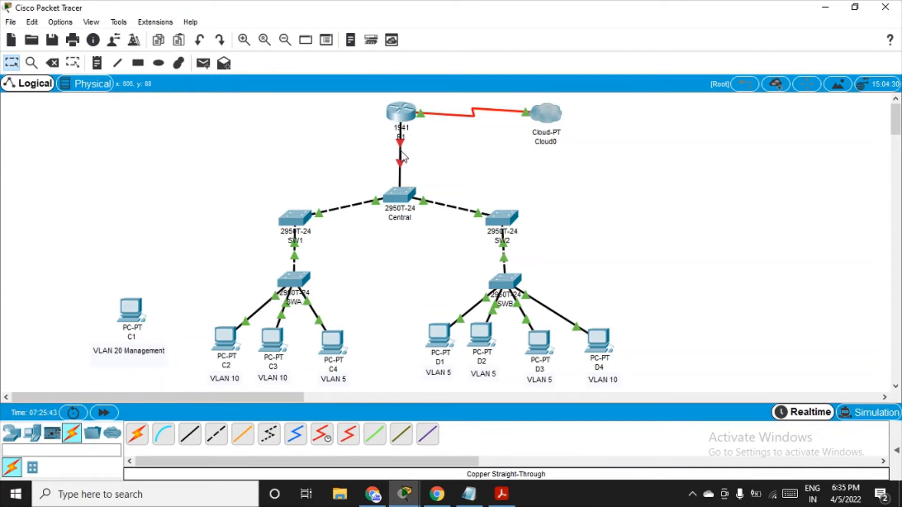
mouse_move(402, 157)
click(417, 499)
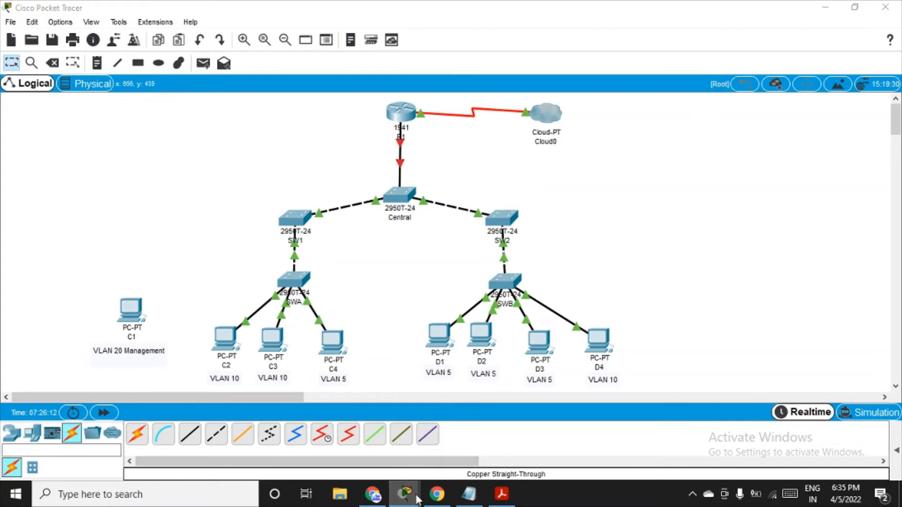
click(458, 453)
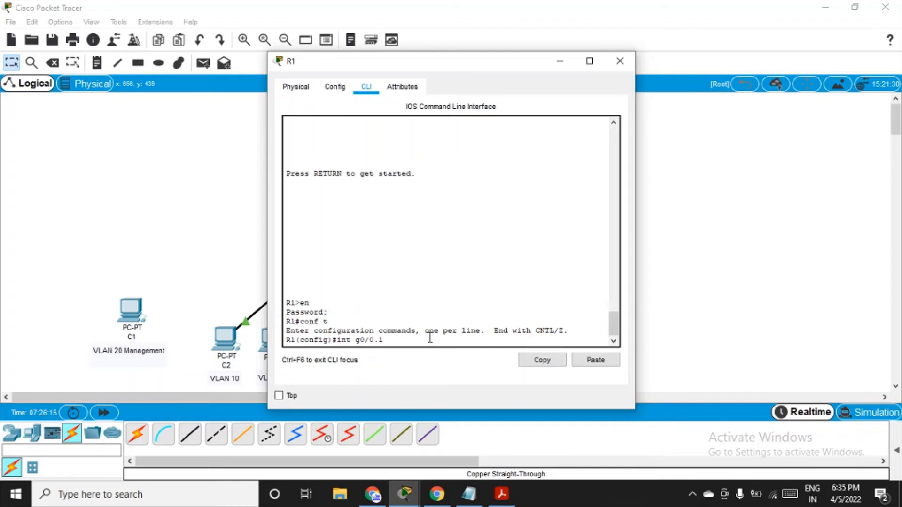
key(Return)
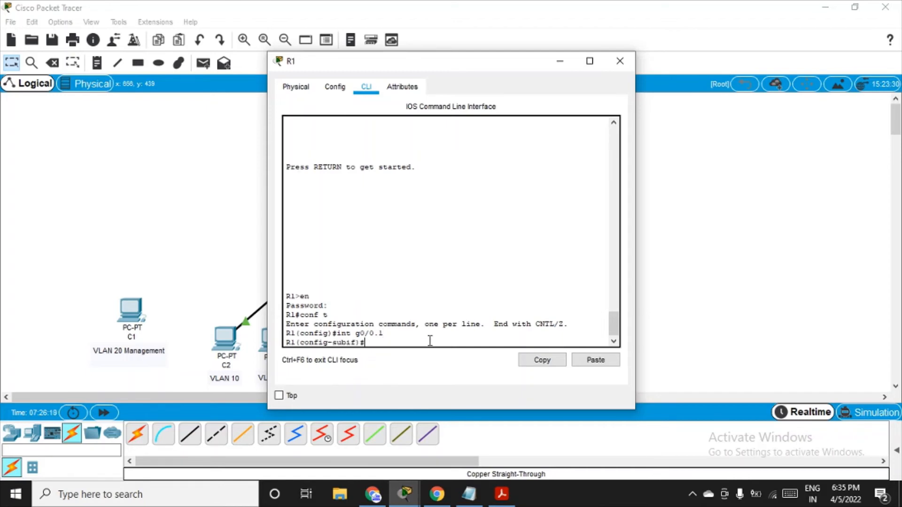
text(encapsulation dot1q 5)
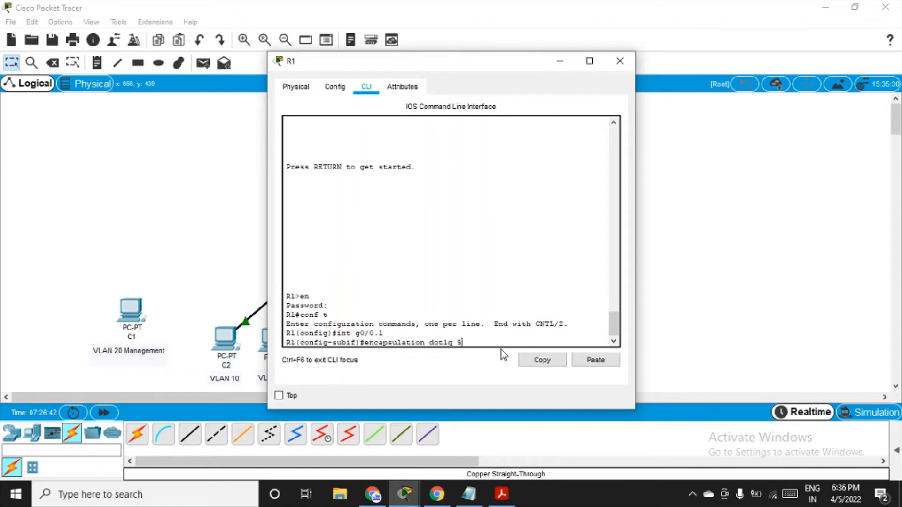
key(Return)
Assign IP address 192.168.5.100 with mask 255.255.255.0 to subinterface g0/0.1 and leave the subinterface
text(ig-subif)#i)
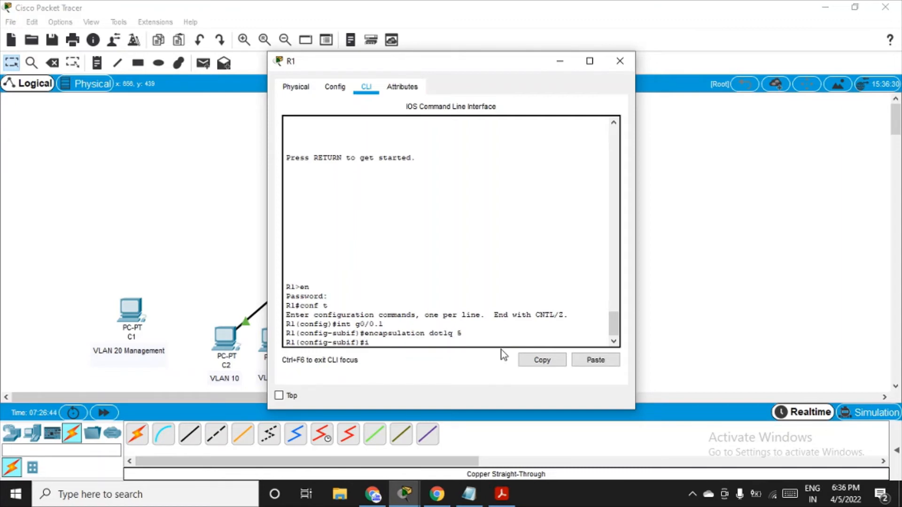
text(p addrees)
key(BackSpace)
key(BackSpace)
text(ss 192.168.5.1000)
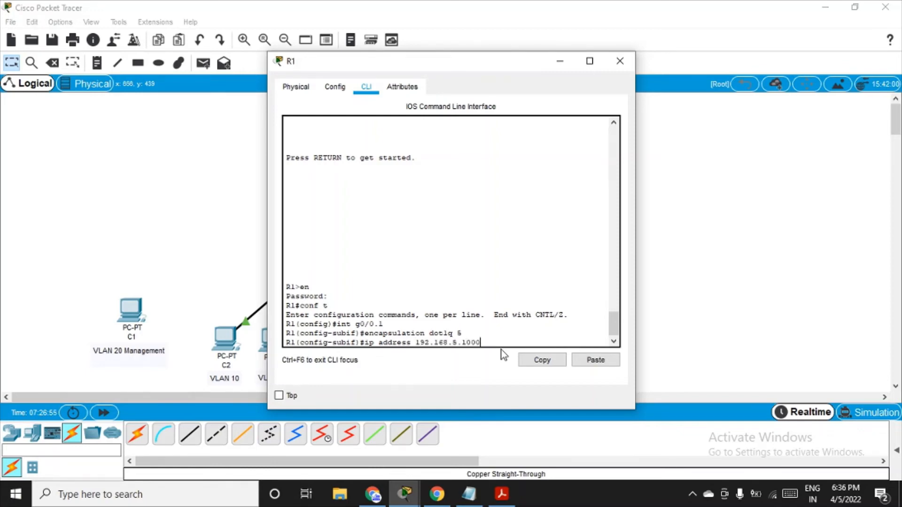
key(BackSpace)
drag(519, 71, 620, 52)
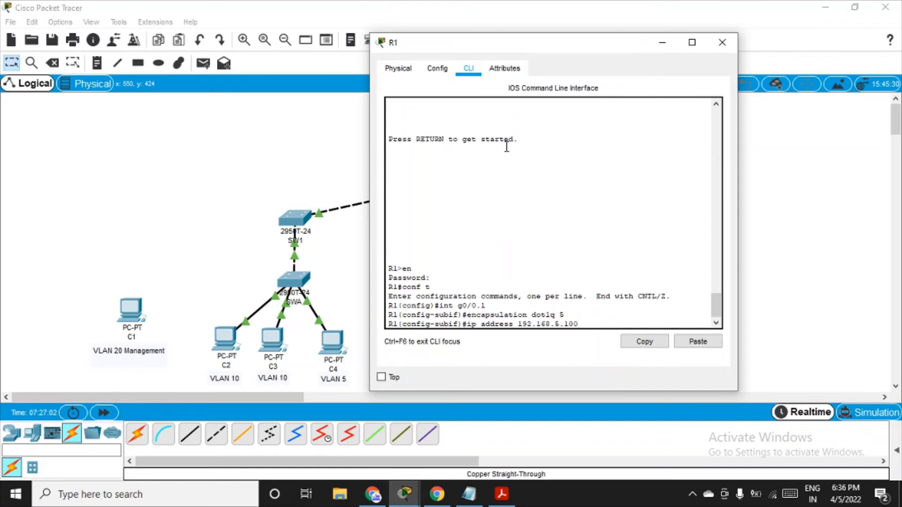
drag(614, 42, 635, 39)
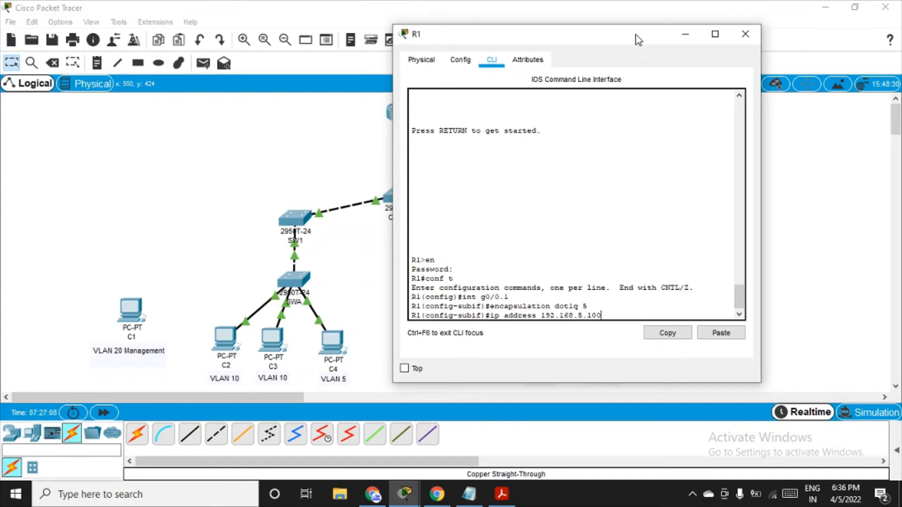
text(255.255.255.0)
key(Return)
text(e)
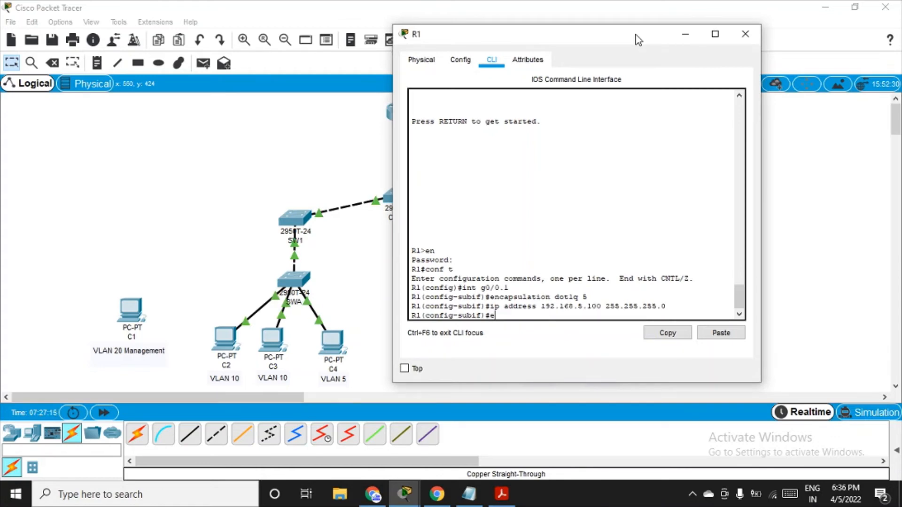
text(xit)
key(Return)
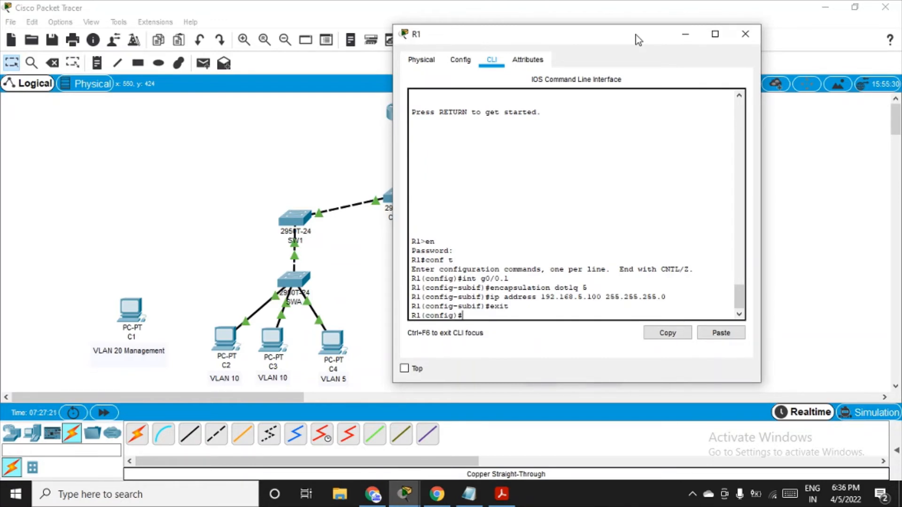
Create subinterface g0/0.2 on R1 and set its encapsulation to dot1q 10
text(int g0/)
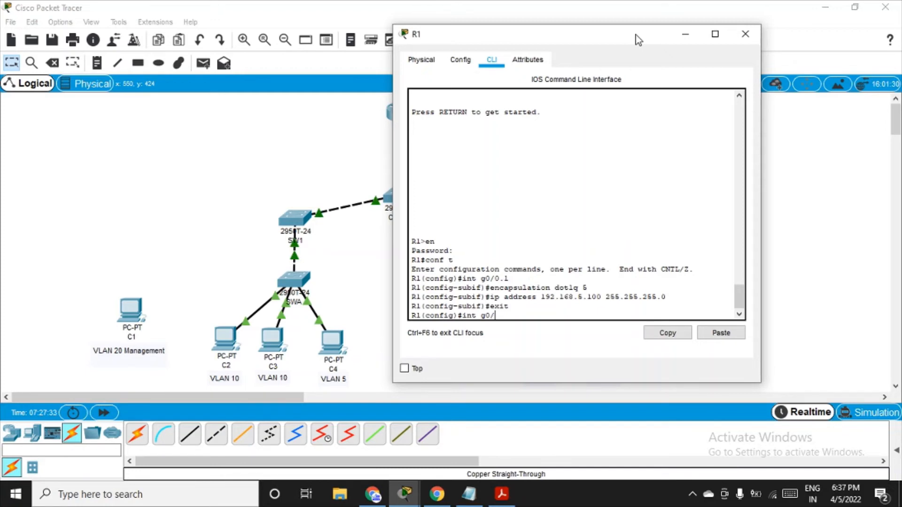
text(0.2)
key(Return)
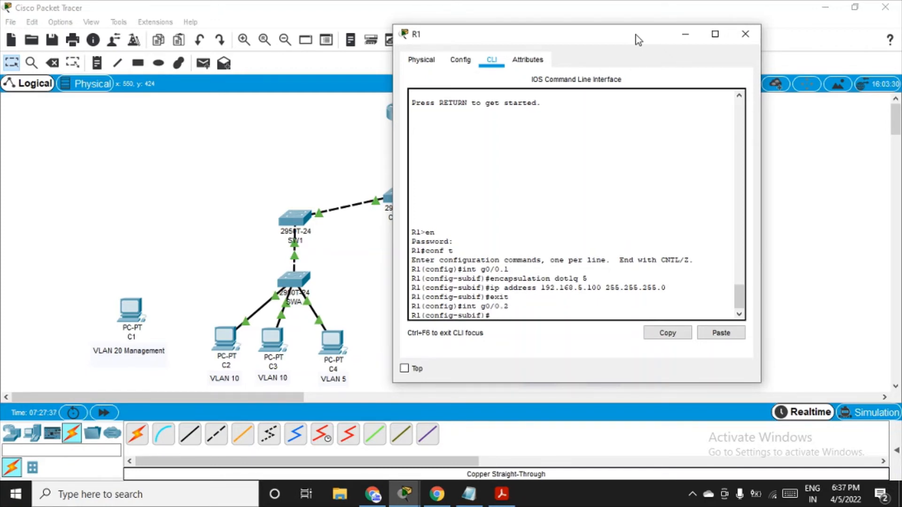
key(Up)
key(Up)
key(Up)
key(Up)
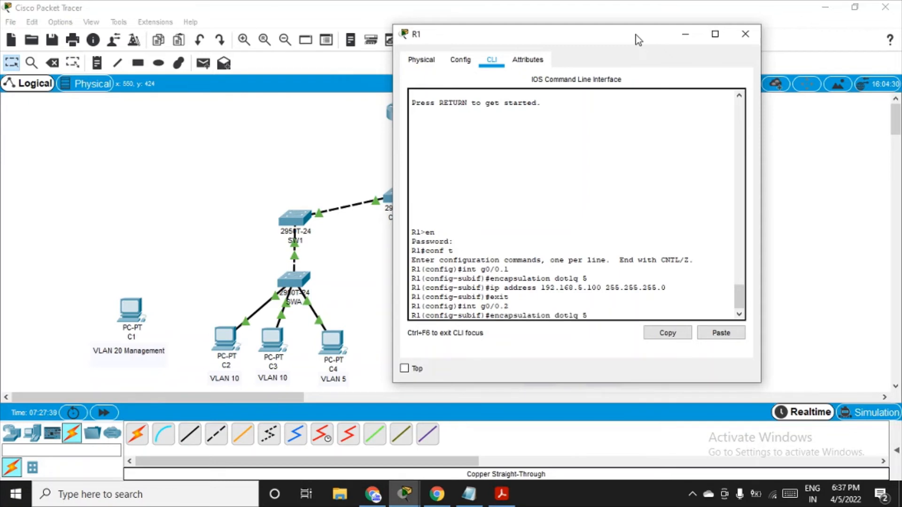
key(BackSpace)
text(10)
key(Return)
Reuse the earlier address command to assign 192.168.10.100 with mask 255.255.255.0 to subinterface g0/0.2, and leave the subinterface
key(Up)
key(Up)
key(Up)
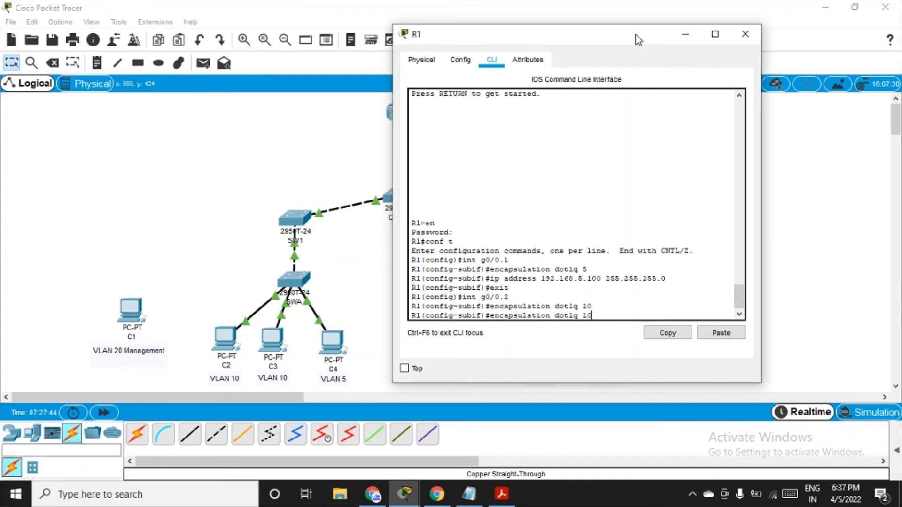
key(Down)
key(Up)
key(Up)
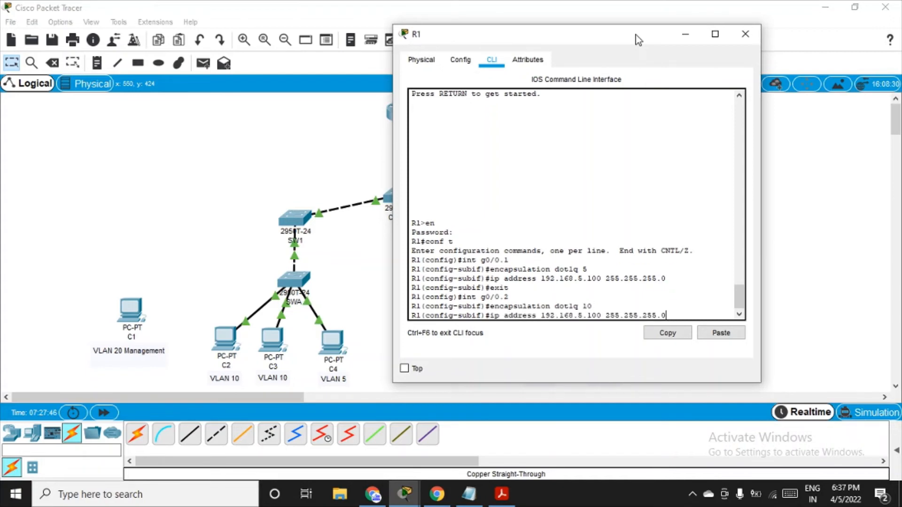
key(Down)
key(Down)
key(Down)
key(Up)
key(Up)
key(Up)
key(Left)
key(Left)
key(Left)
key(Left)
key(Left)
key(Left)
key(Left)
key(Left)
key(Left)
key(Left)
key(Left)
key(Left)
key(Left)
key(BackSpace)
text(10)
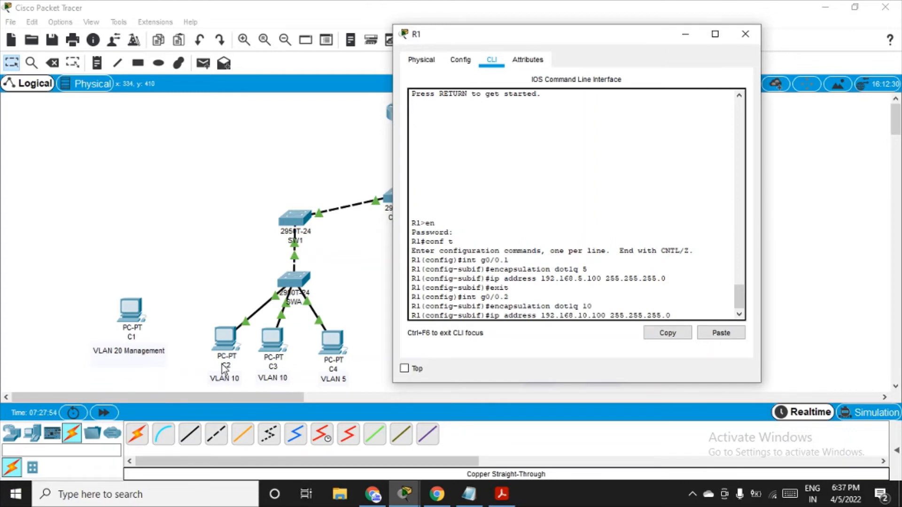
drag(633, 41, 604, 50)
click(645, 324)
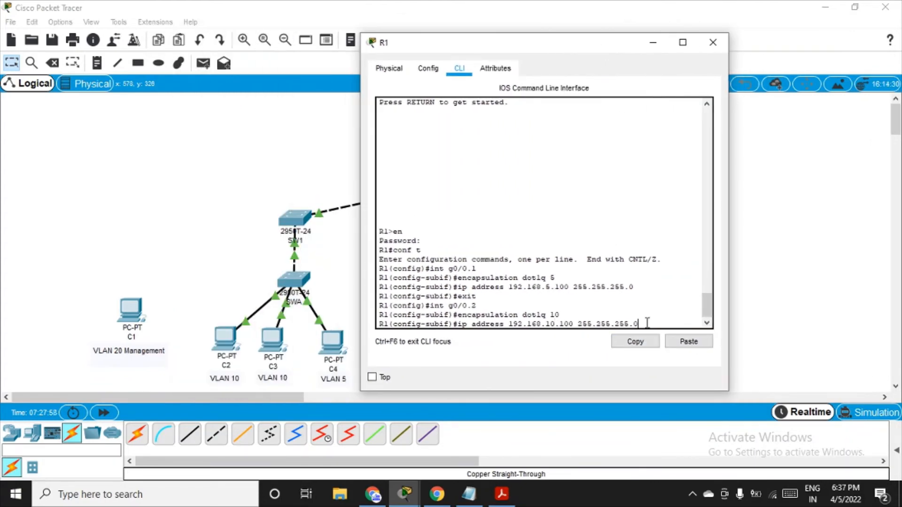
key(Return)
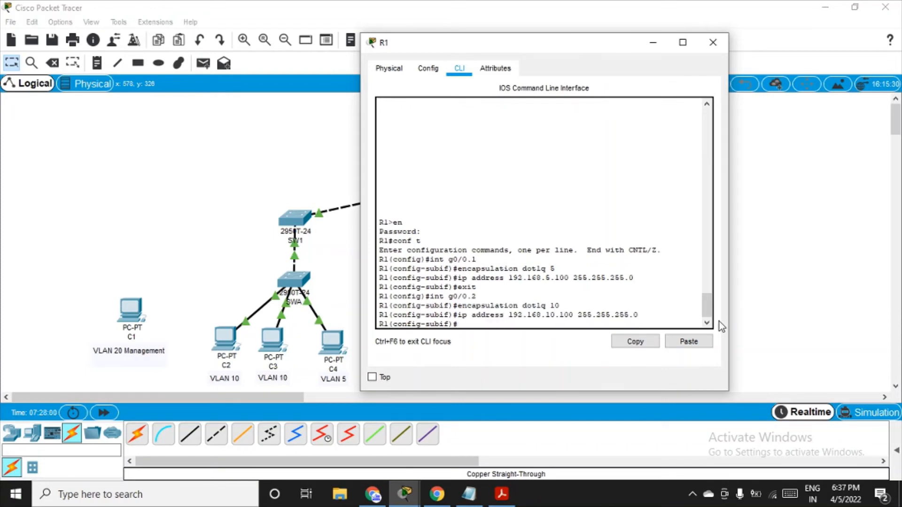
text(exit)
key(Return)
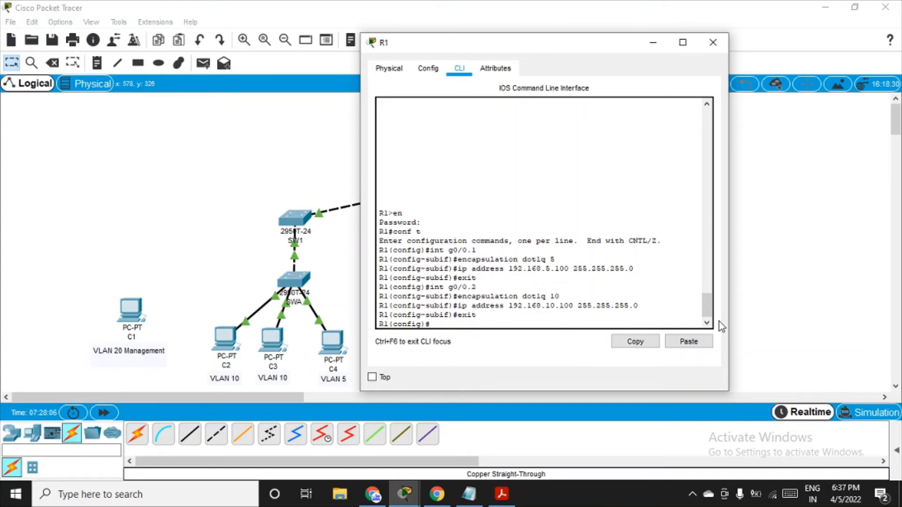
Try to assign IP address 192.168.15.100 with mask 255.255.255.0 to a new subinterface g0/0.15 on R1, and leave the subinterface
text(int g0/0.15)
key(Return)
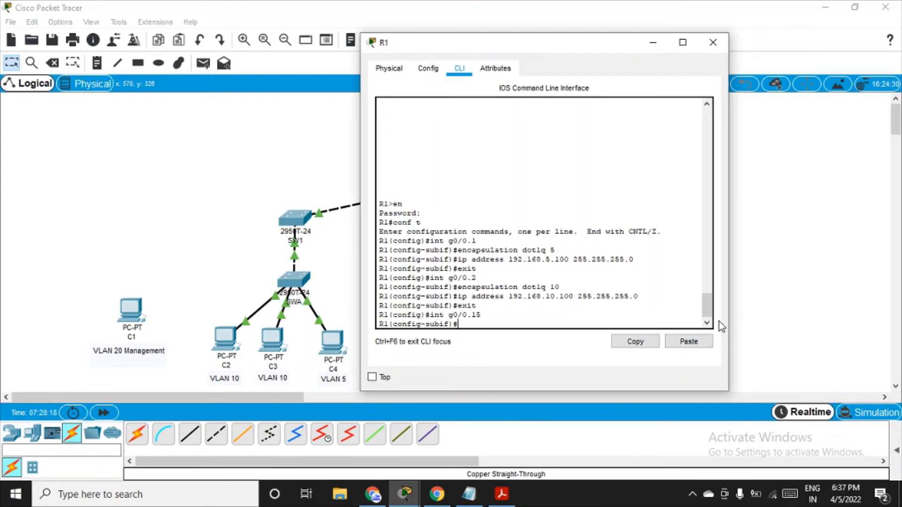
key(Up)
key(Up)
key(Up)
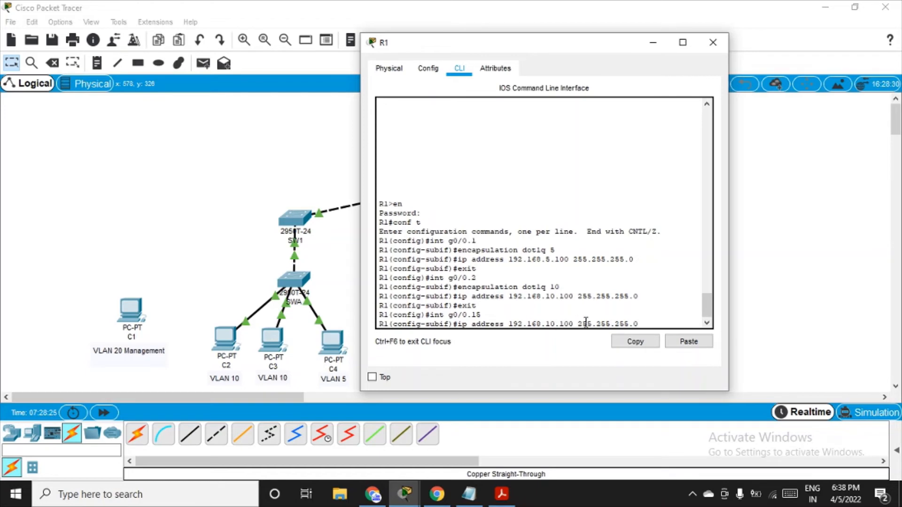
key(BackSpace)
key(BackSpace)
text(0)
key(Left)
key(Left)
key(Left)
key(Left)
key(Left)
key(Left)
key(Left)
key(Left)
key(Left)
key(Left)
key(Left)
key(Left)
key(Right)
key(Right)
key(BackSpace)
text(5)
key(Right)
key(Right)
key(Right)
key(Right)
key(Right)
key(Right)
key(Right)
key(Return)
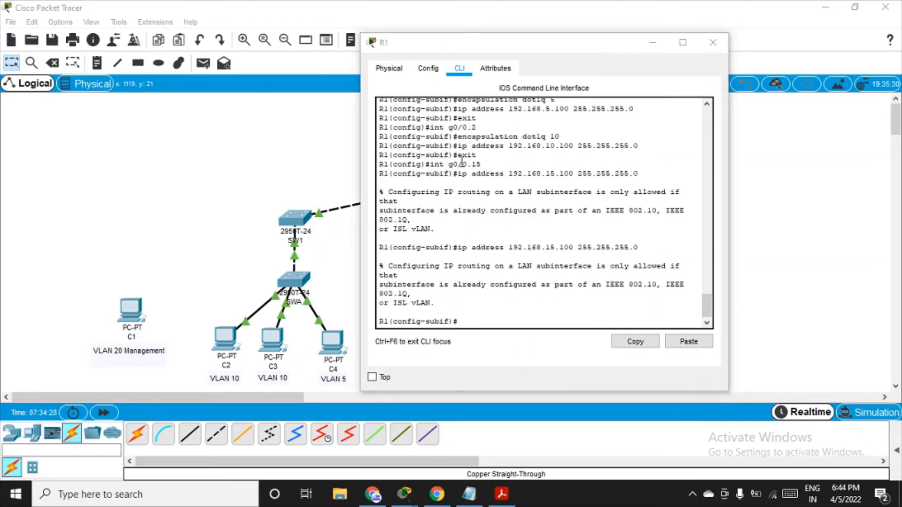
click(484, 323)
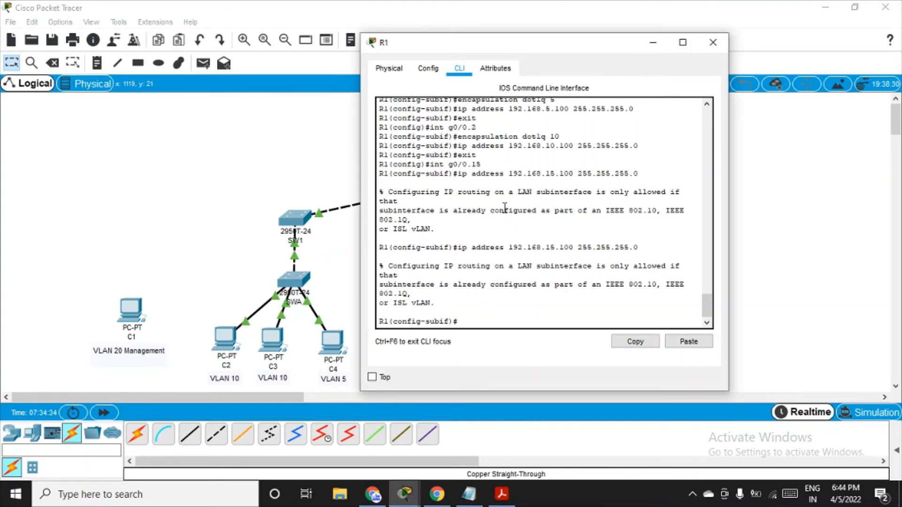
text(exit)
key(Return)
Enter subinterface g0/0.15 on R1 again and reuse the earlier encapsulation command to set it to dot1q 15
text(ig)#i)
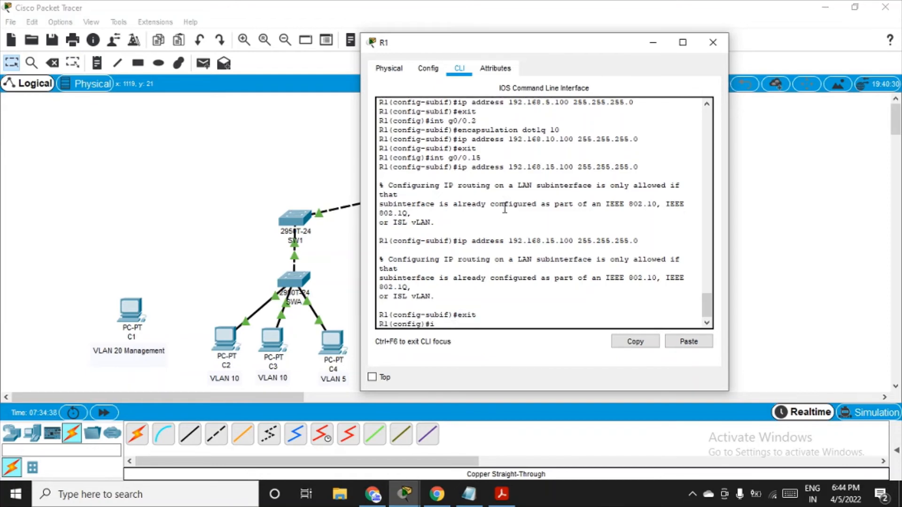
text(nt g0/0.15)
key(Return)
key(Up)
key(Up)
key(Up)
key(Up)
key(Up)
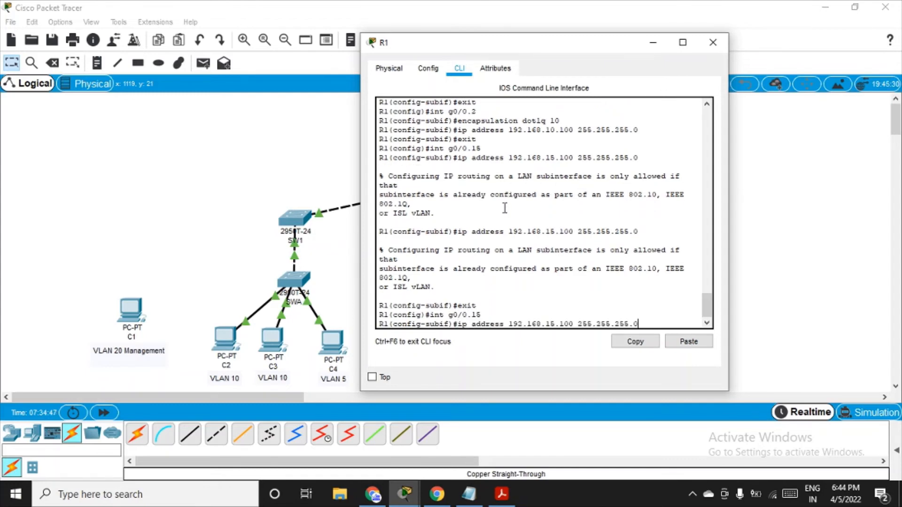
key(Up)
key(Up)
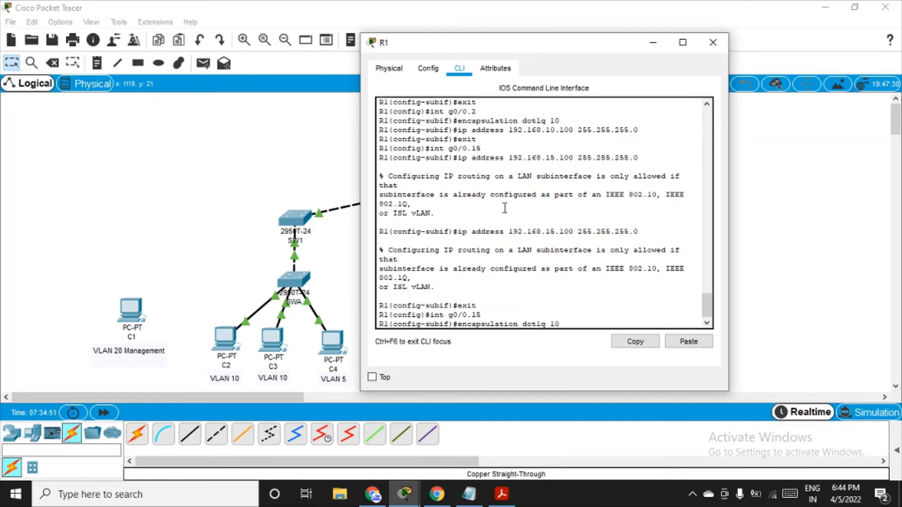
key(BackSpace)
text(5)
key(Return)
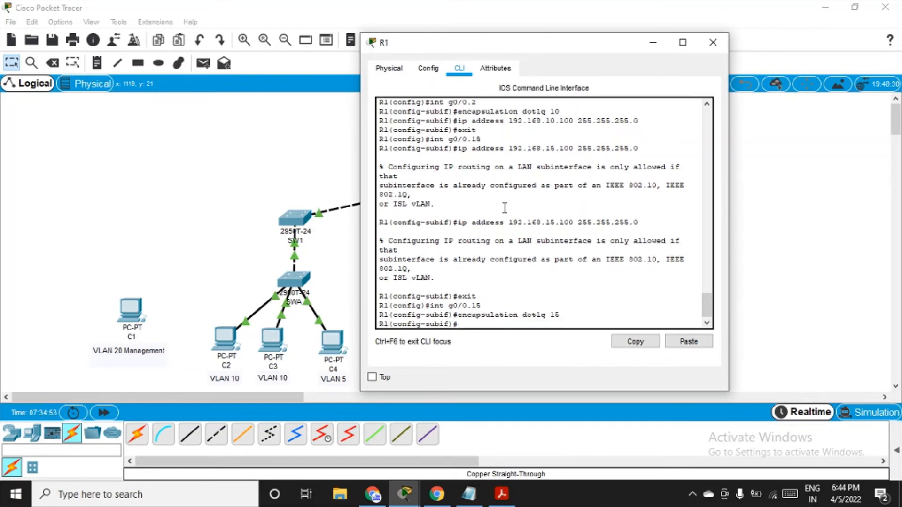
Assign 192.168.15.100 with mask 255.255.255.0 to subinterface g0/0.15, leave the subinterface, and put R1's window away
key(Up)
key(Up)
key(Up)
key(Up)
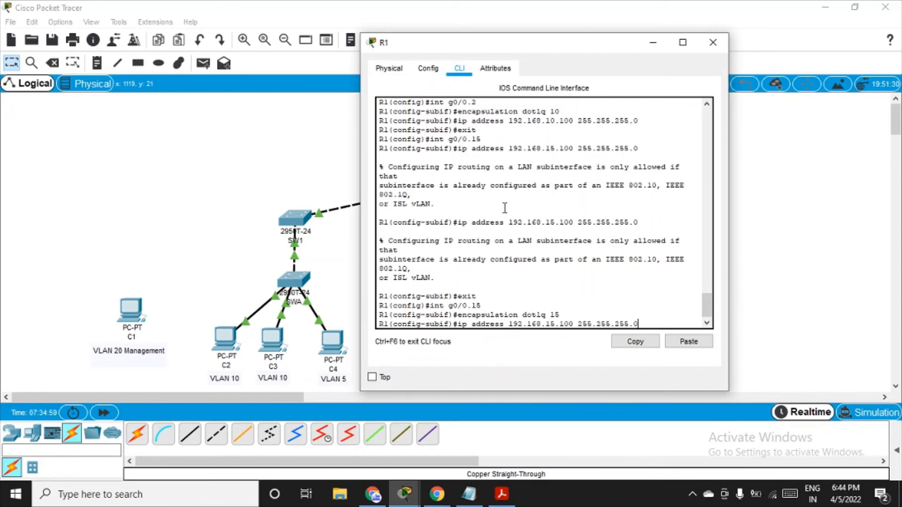
key(Return)
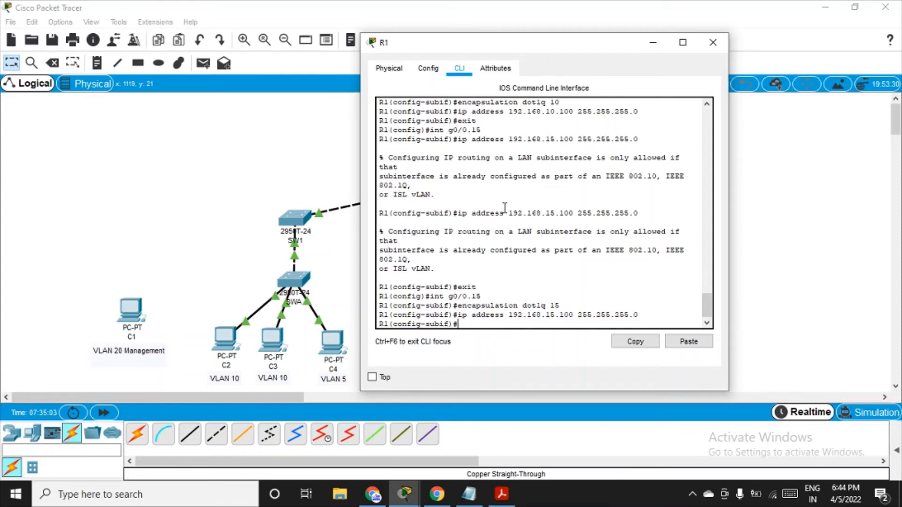
text(exit)
key(Return)
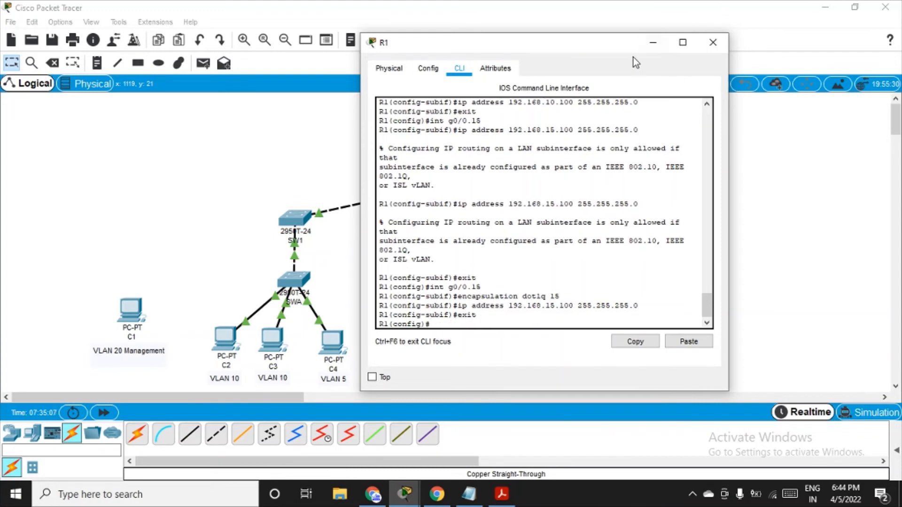
click(652, 42)
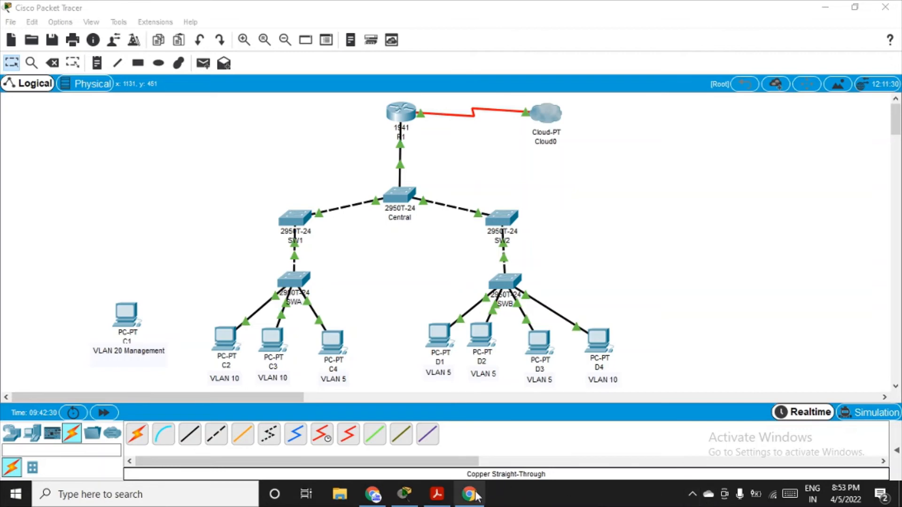
Switch to SCManual-1.pdf in Adobe Acrobat Reader and read which two VLAN 10 PCs Step 1 of Verify Connectivity tests
click(446, 501)
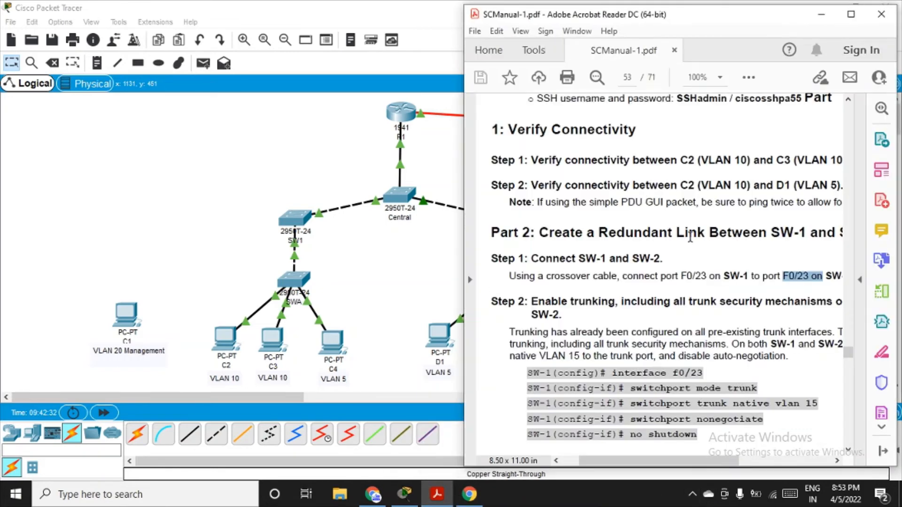
drag(660, 459, 669, 463)
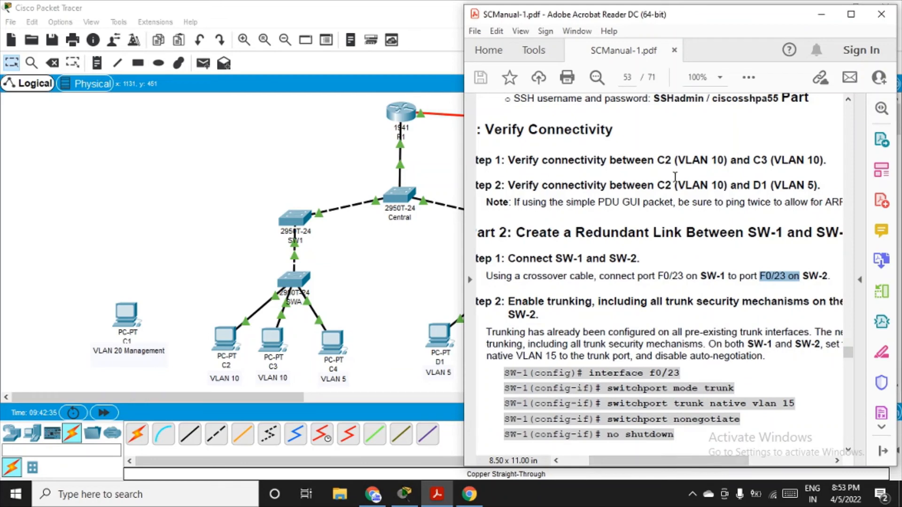
click(663, 163)
drag(663, 163, 673, 163)
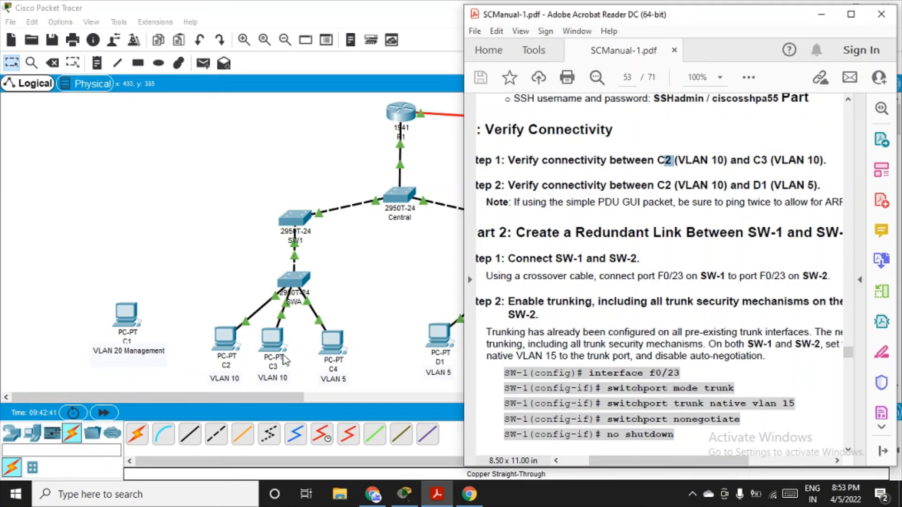
click(821, 14)
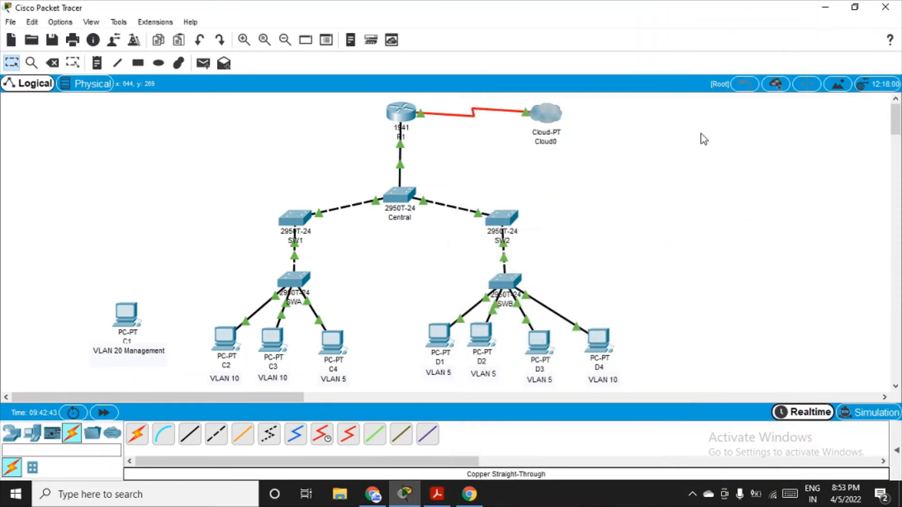
Check the IP configurations of PCs C2 and C3 in the Packet Tracer topology
click(224, 348)
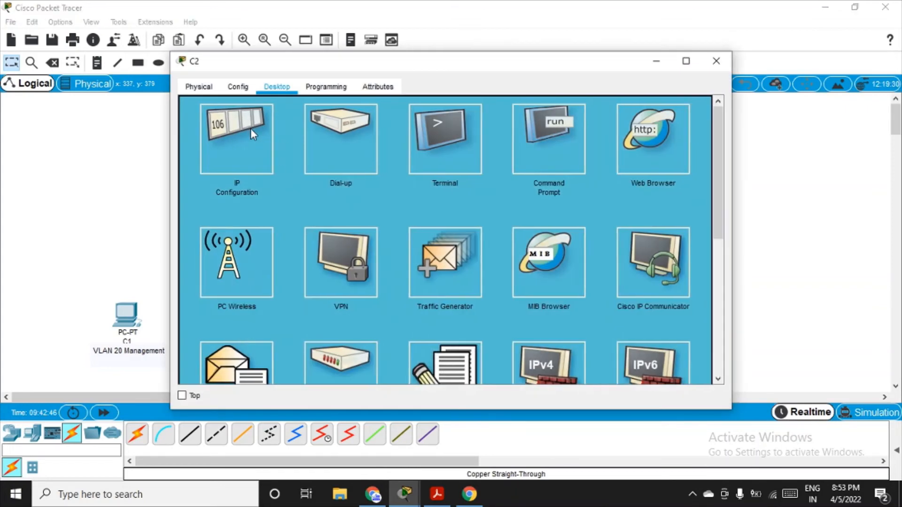
click(250, 128)
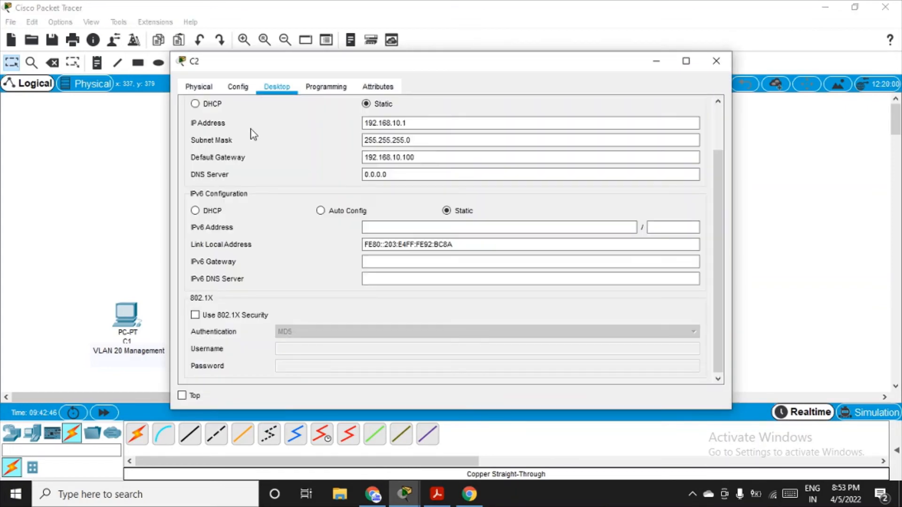
click(716, 61)
click(272, 337)
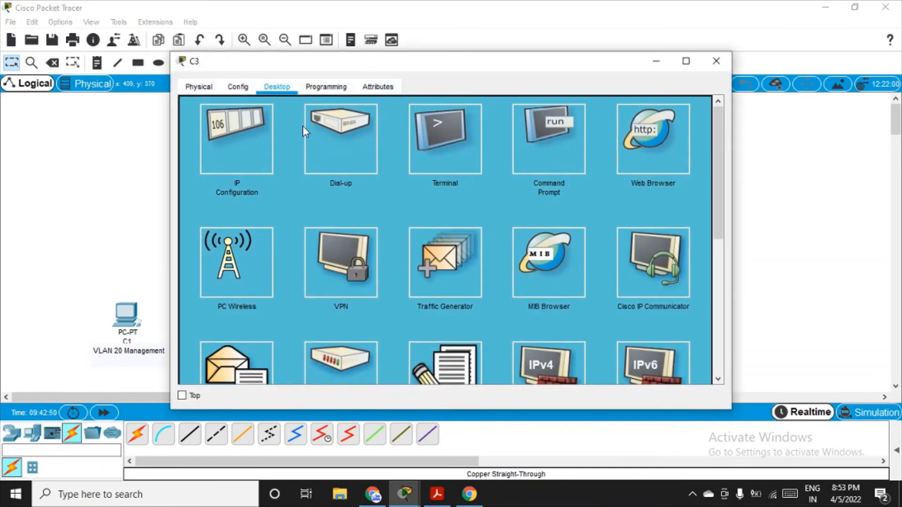
click(260, 118)
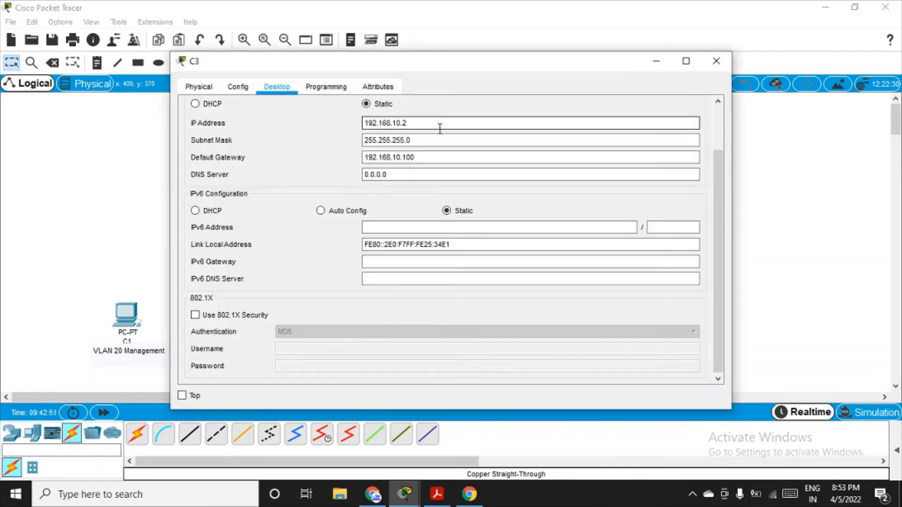
click(716, 61)
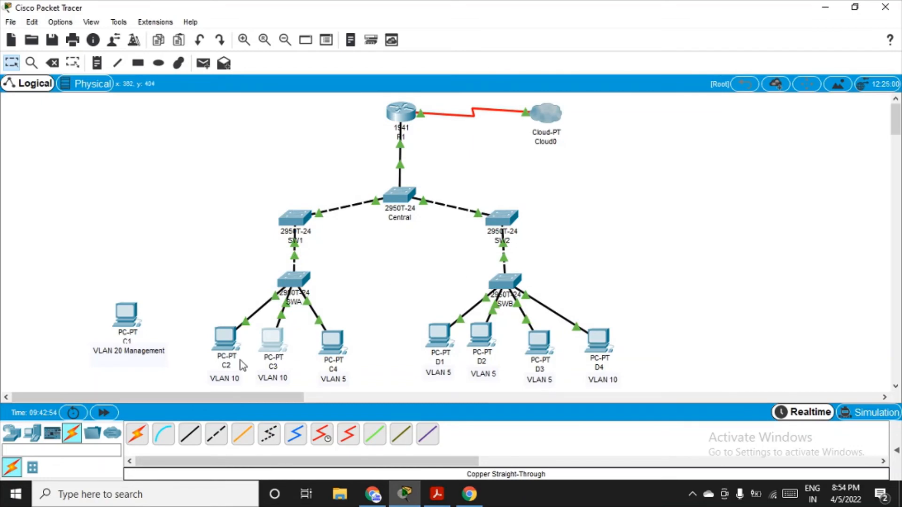
Ping C3 at 192.168.10.2 from C2's command prompt
click(226, 338)
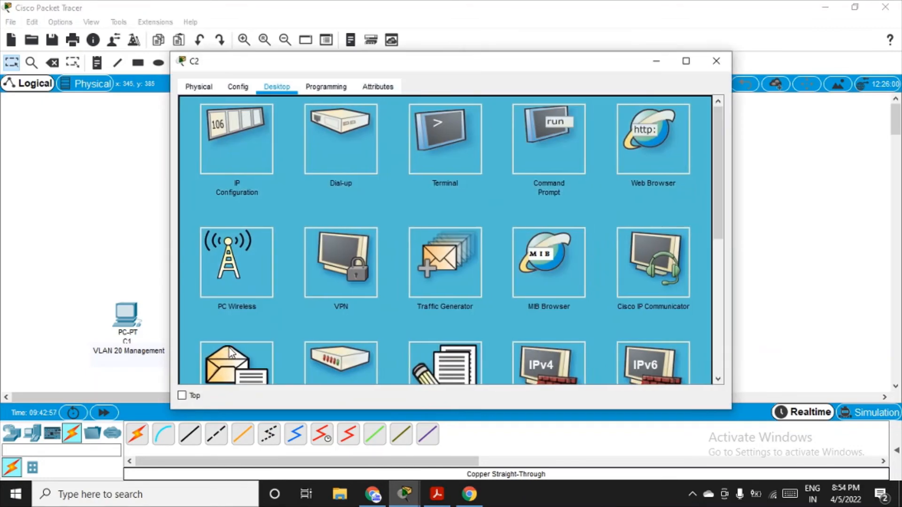
click(551, 158)
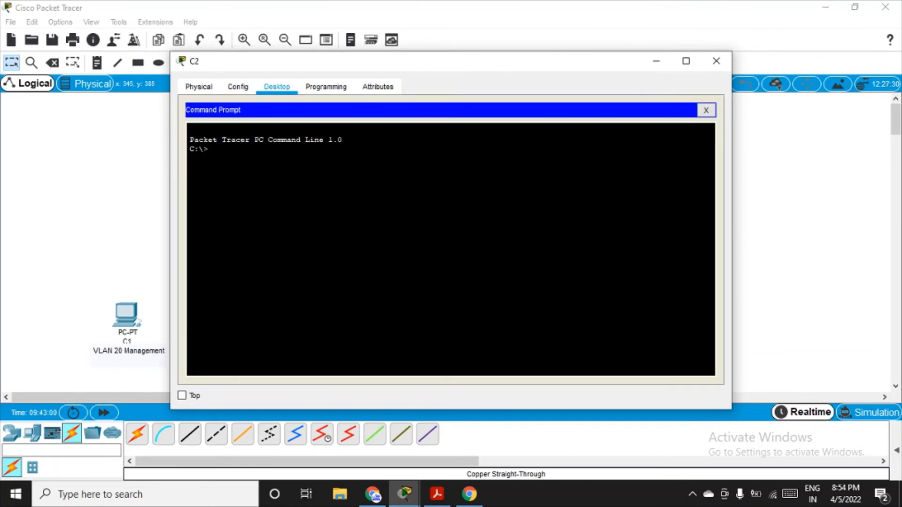
text(ping 192.168.10.2)
drag(517, 74, 674, 148)
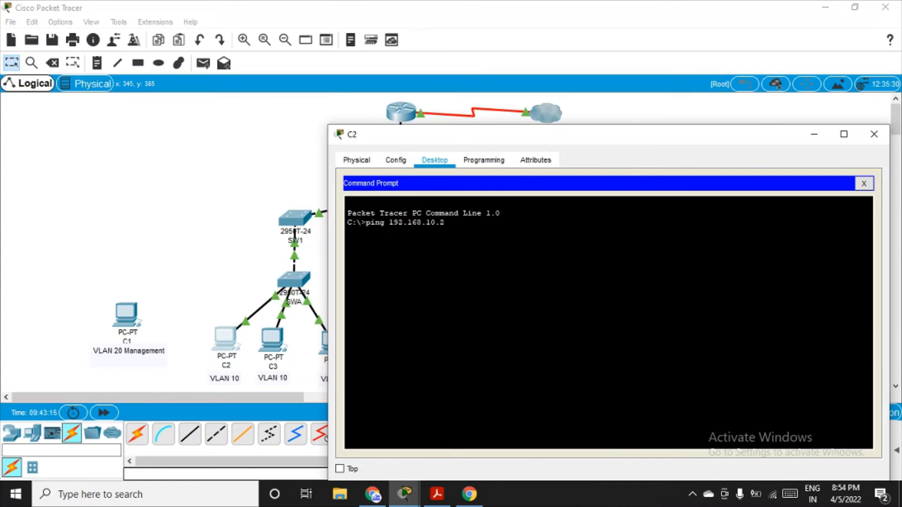
key(Return)
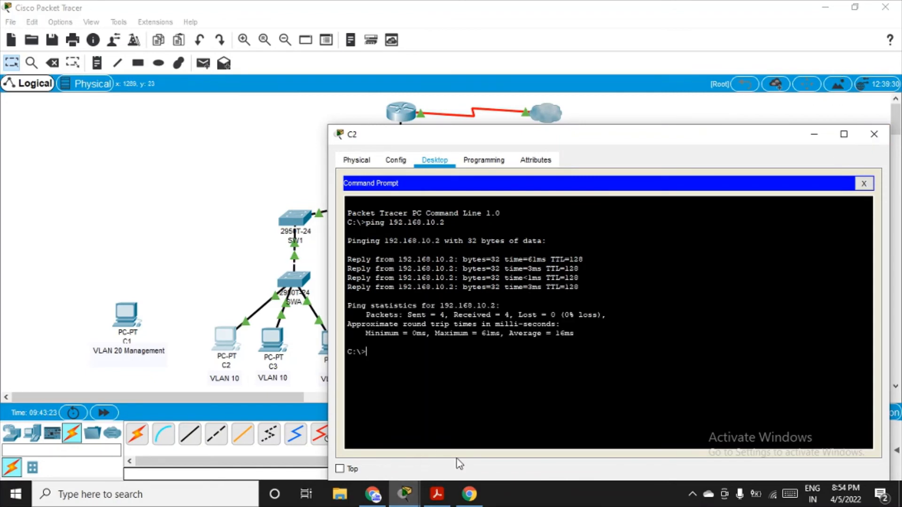
Read in the lab manual PDF which PCs Step 2 of Verify Connectivity tests, and return to the topology
click(436, 494)
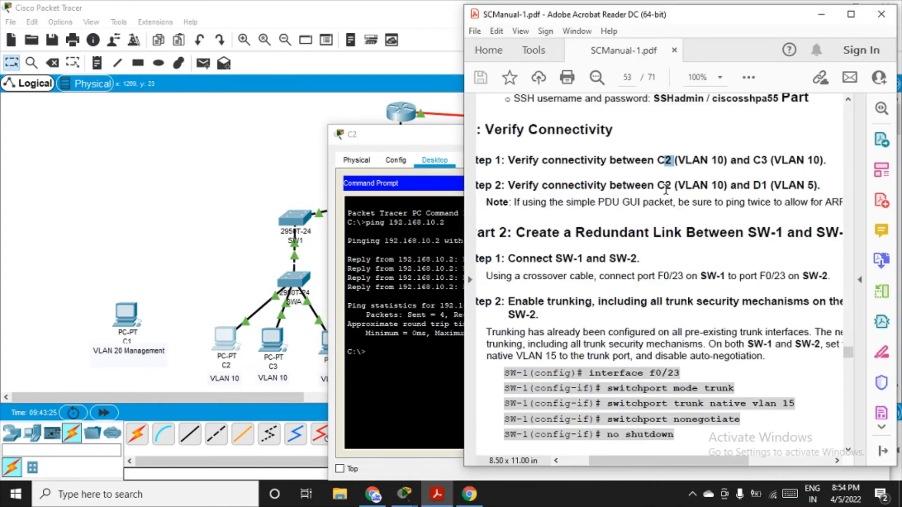
drag(656, 186, 671, 187)
drag(759, 187, 767, 189)
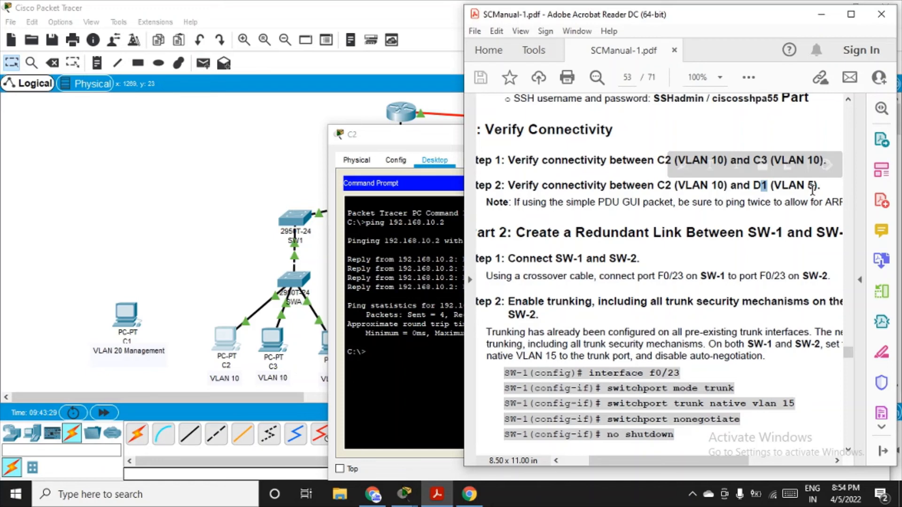
click(825, 23)
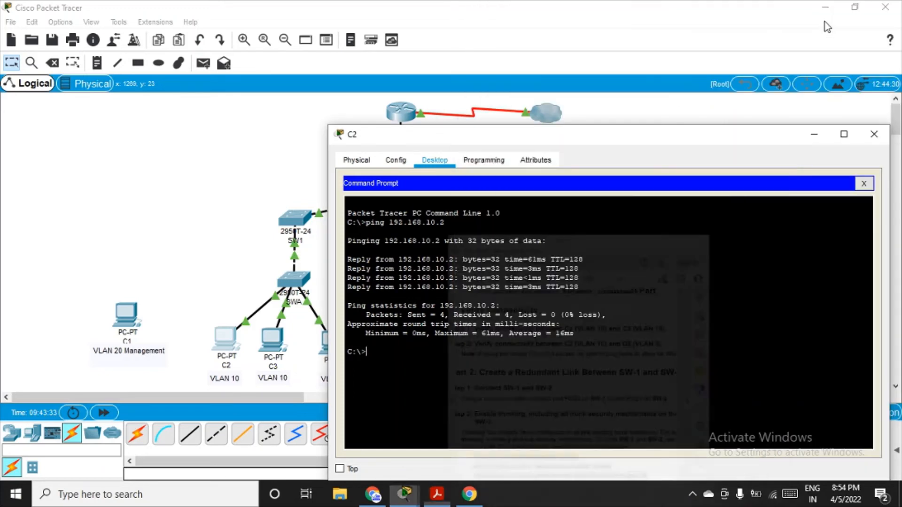
Put C2's window away and check the IP configuration of PC D1
drag(762, 139, 629, 142)
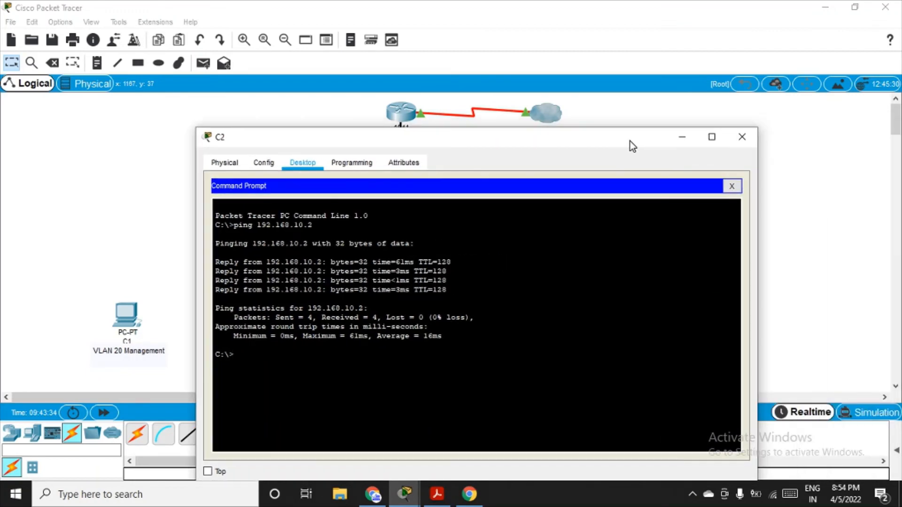
click(685, 137)
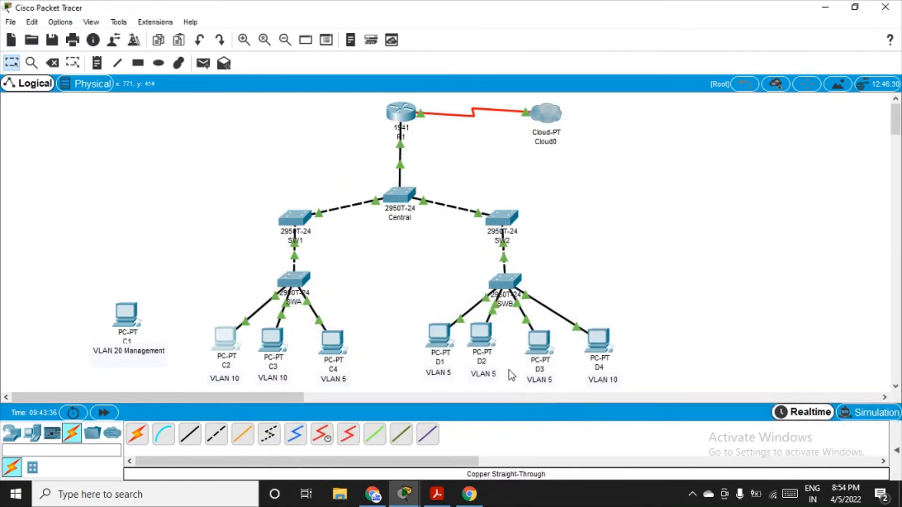
click(438, 338)
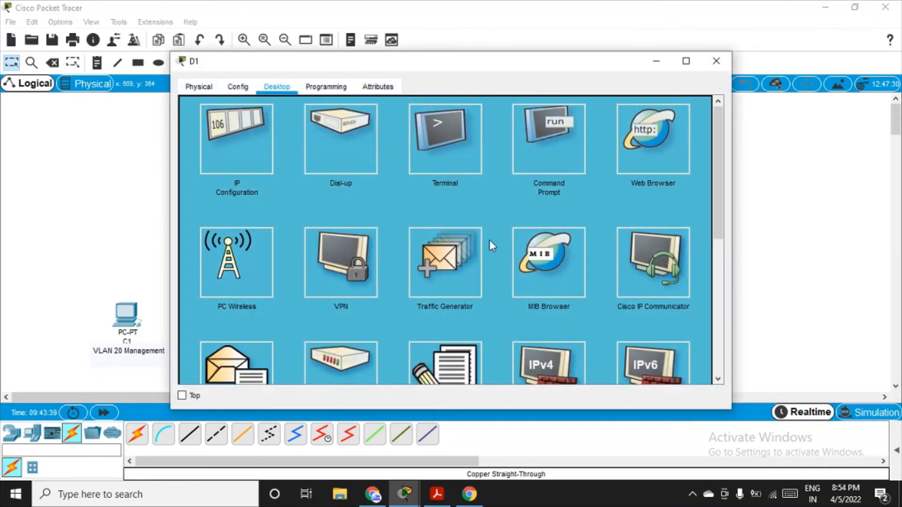
click(234, 139)
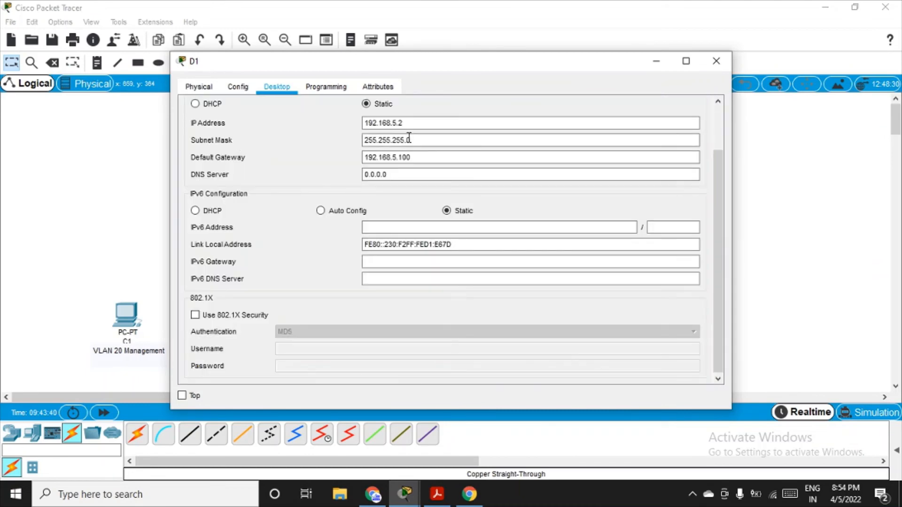
click(716, 61)
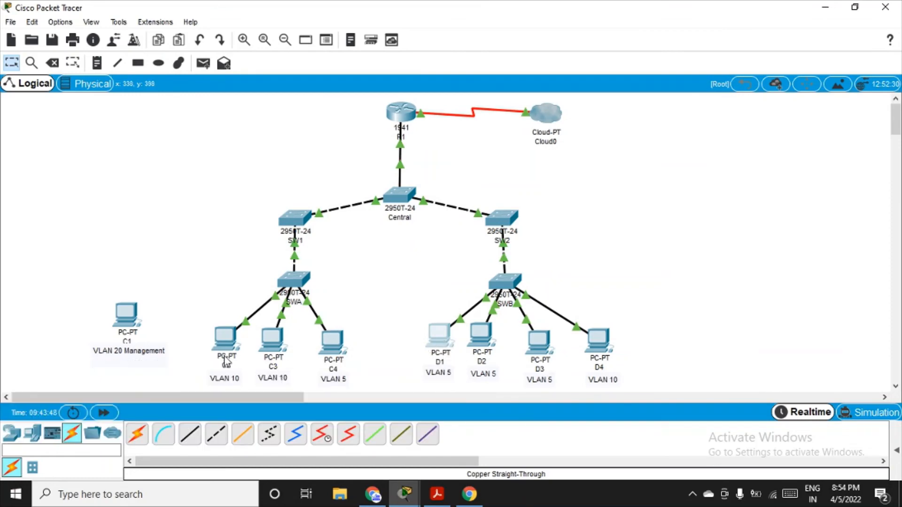
Return to C2's command prompt and ping D1 at 192.168.5.2
mouse_move(444, 364)
mouse_move(403, 489)
click(432, 462)
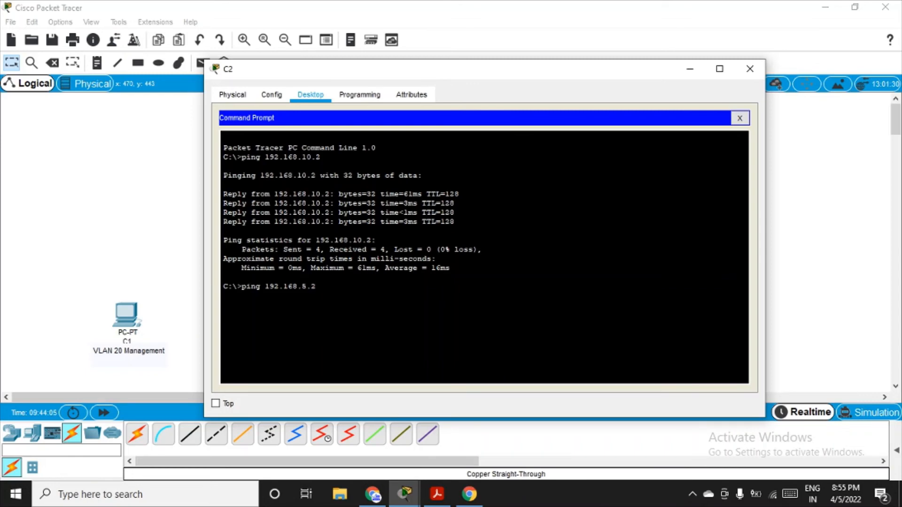
key(Return)
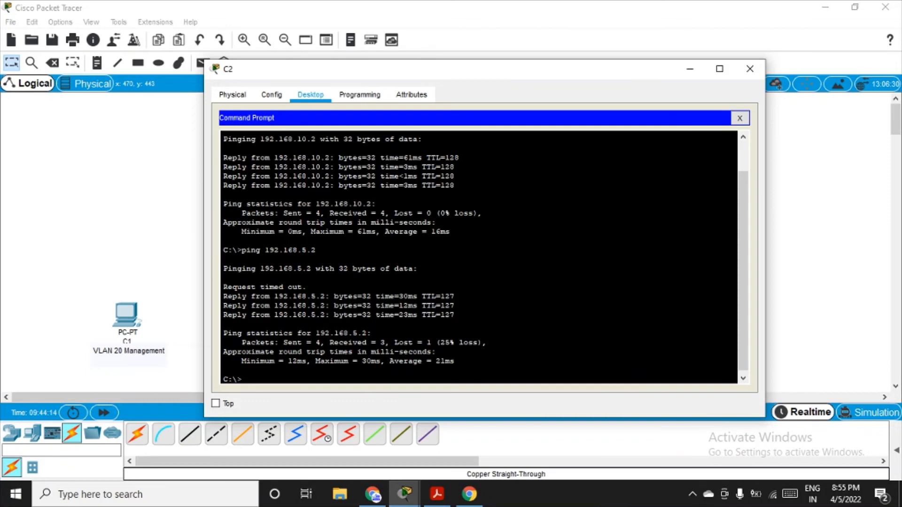
Put C2's window away and read the SW-1 to SW-2 redundant link instructions in the SCManual-1 PDF, and return to the topology
click(693, 73)
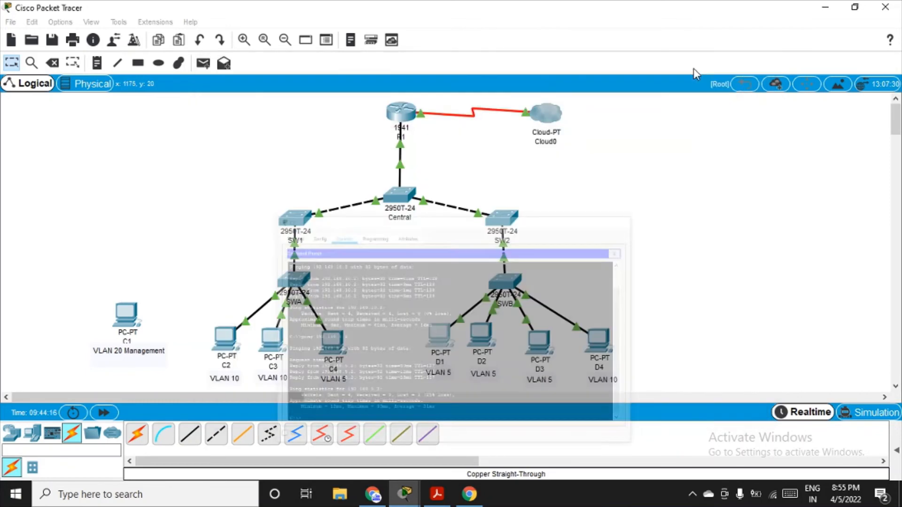
click(437, 494)
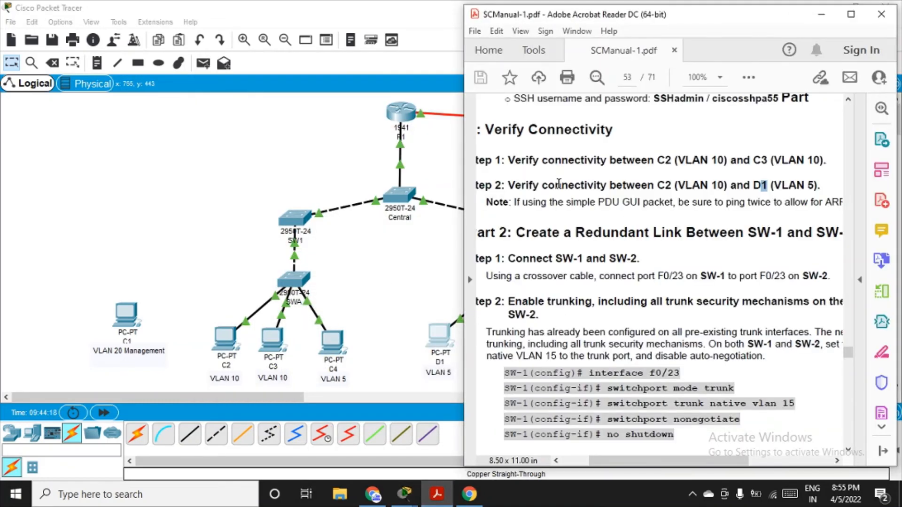
drag(508, 160, 755, 185)
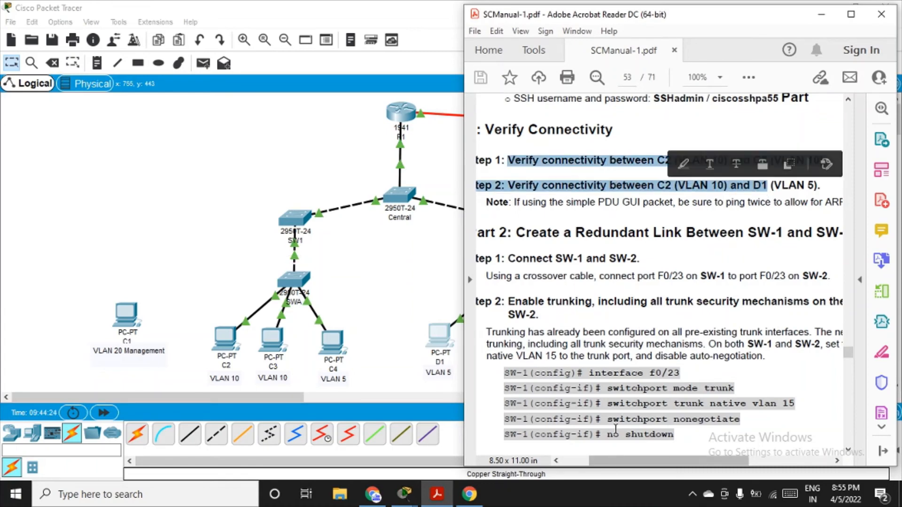
scroll(618, 318, down, 3)
scroll(618, 318, down, 2)
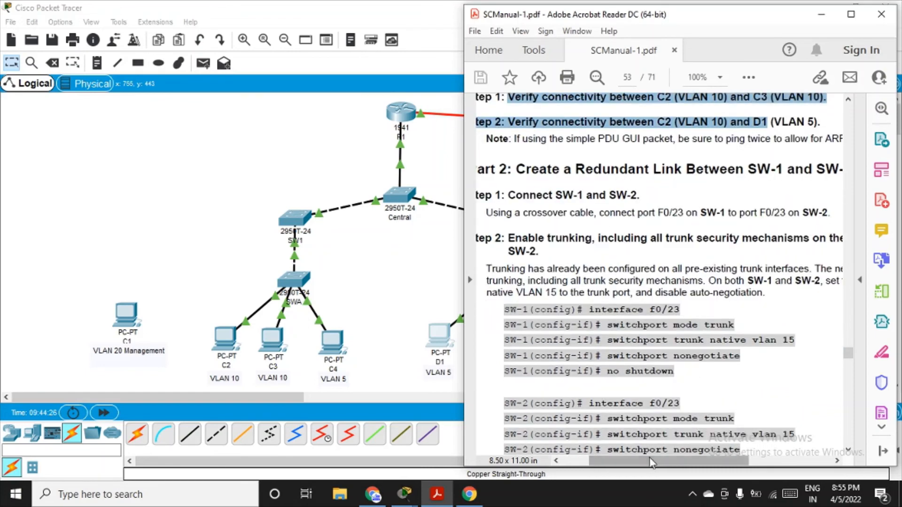
drag(651, 465, 644, 465)
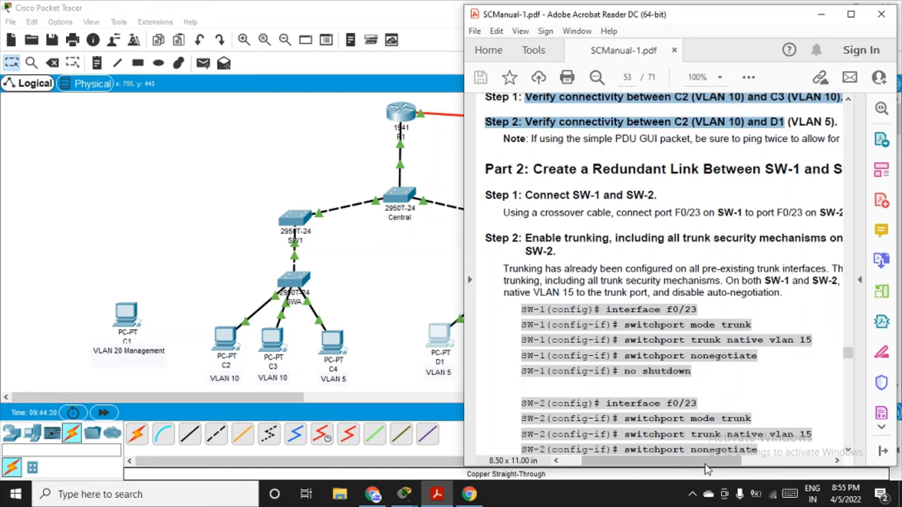
drag(706, 465, 734, 468)
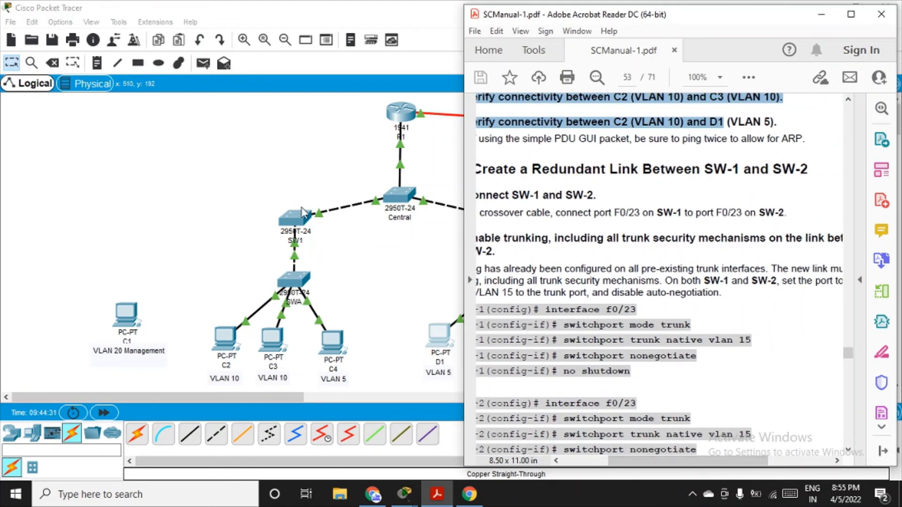
drag(640, 465, 592, 467)
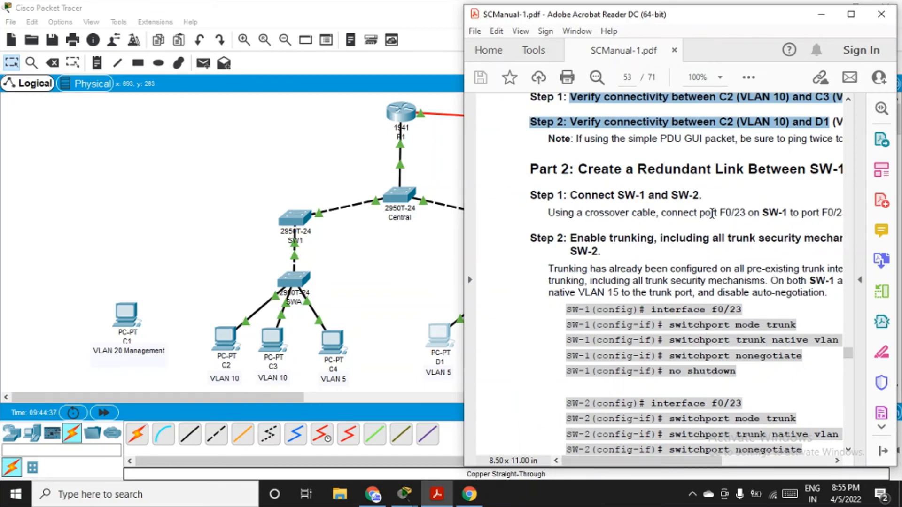
drag(725, 213, 747, 214)
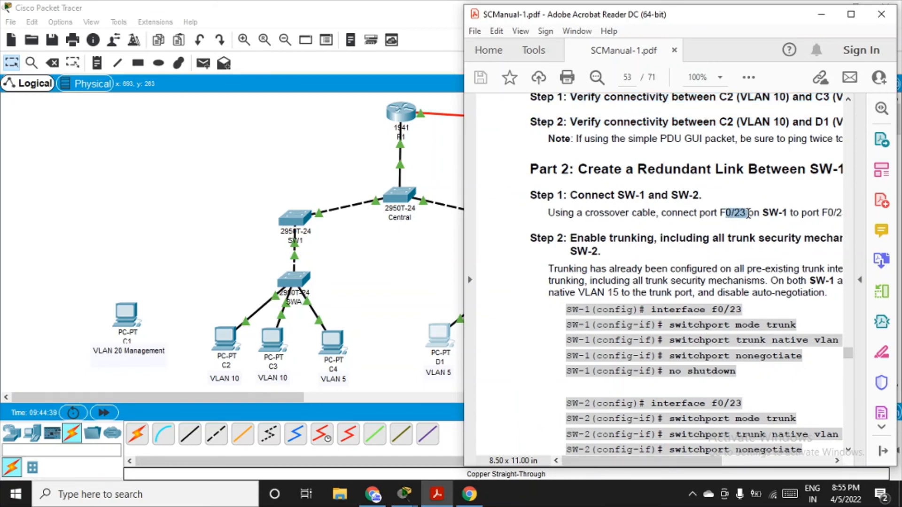
drag(691, 467, 706, 466)
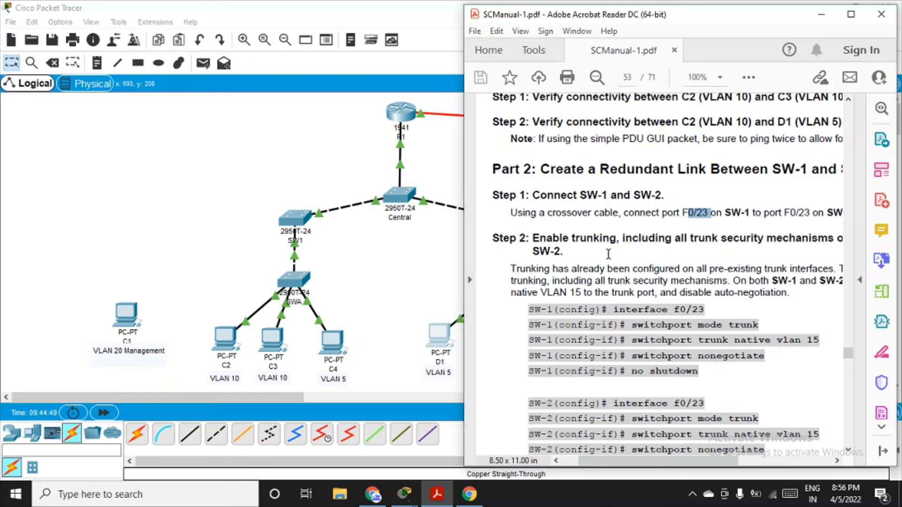
click(821, 24)
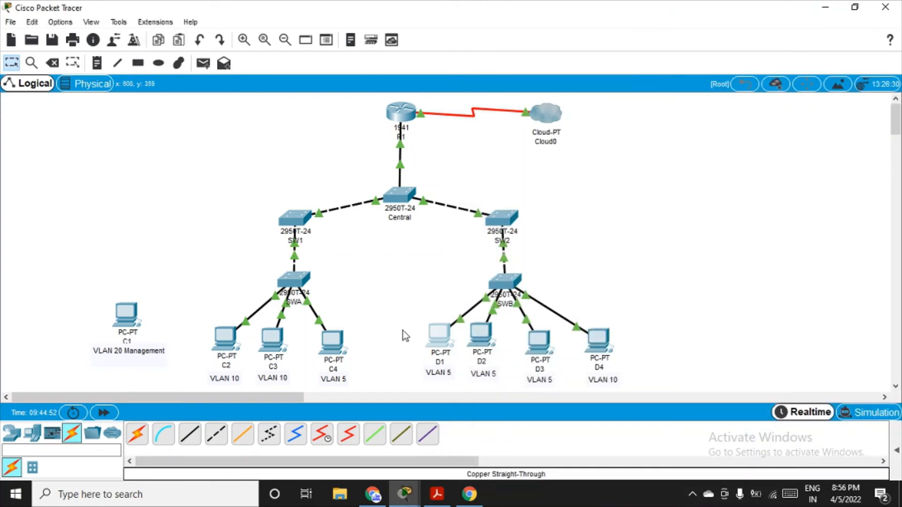
Connect FastEthernet0/23 on SW1 to FastEthernet0/23 on SW2 with a copper cross-over cable
click(217, 435)
click(288, 217)
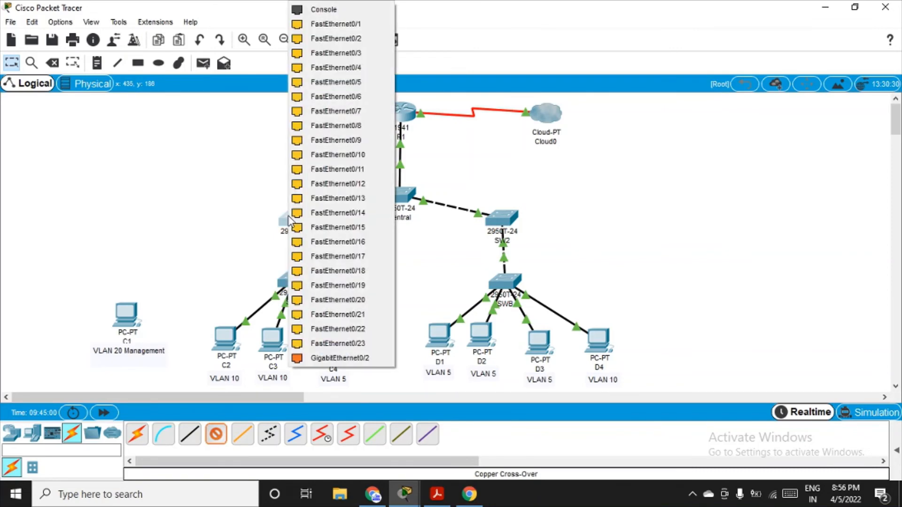
click(336, 346)
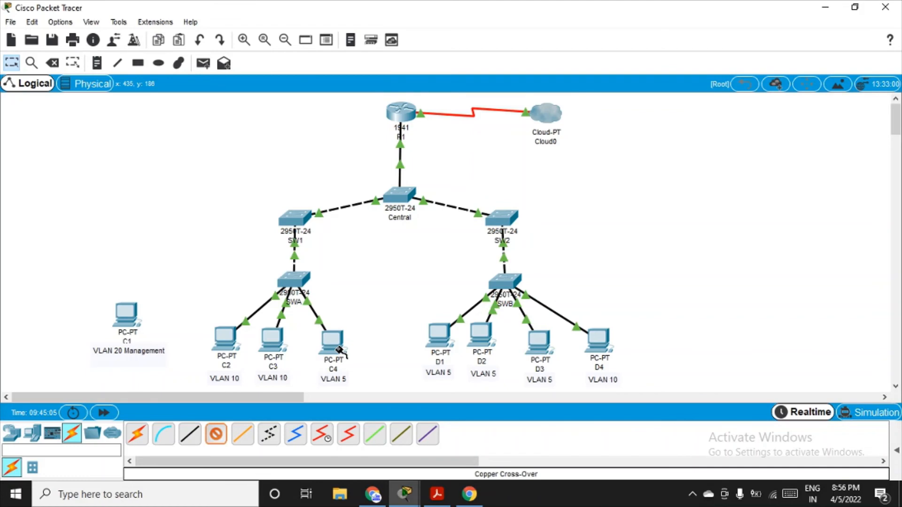
click(491, 220)
click(536, 343)
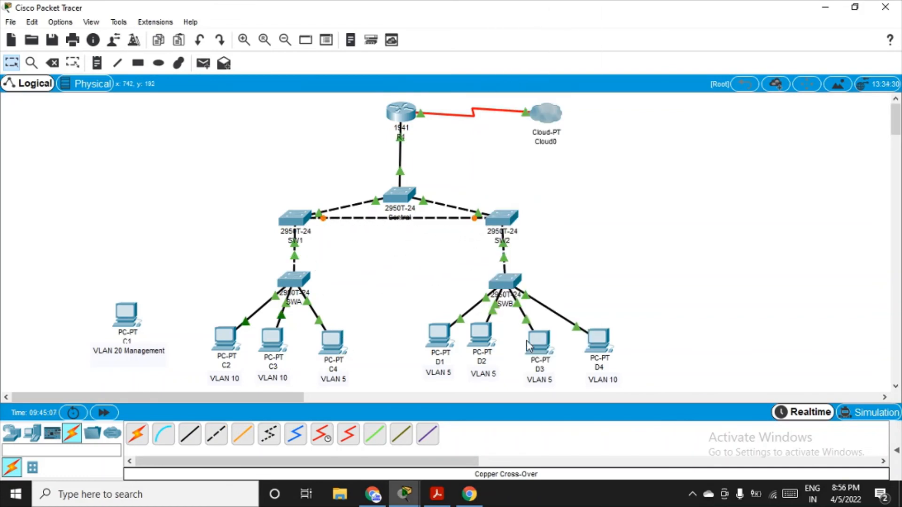
Read in the lab manual PDF how Part 2 Step 2 enables trunking and trunk security on the link between SW-1 and SW-2
click(437, 494)
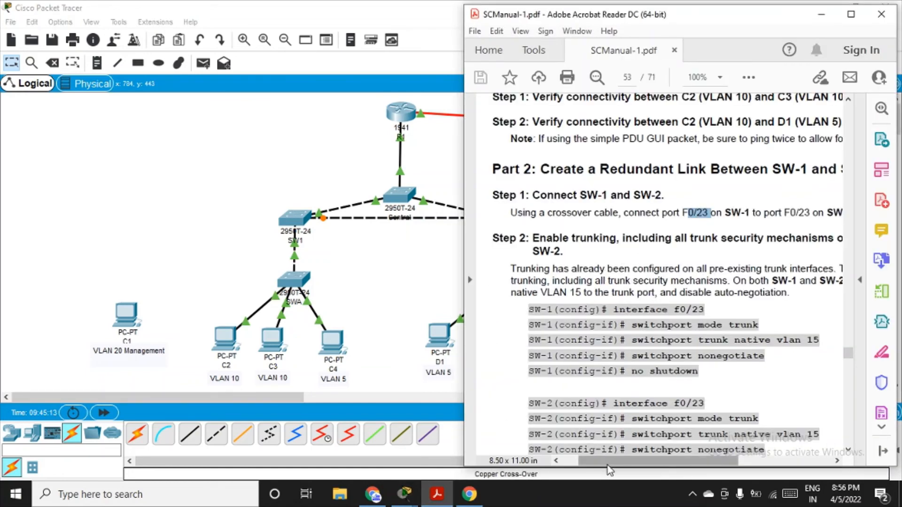
drag(609, 461, 627, 475)
scroll(561, 274, down, 1)
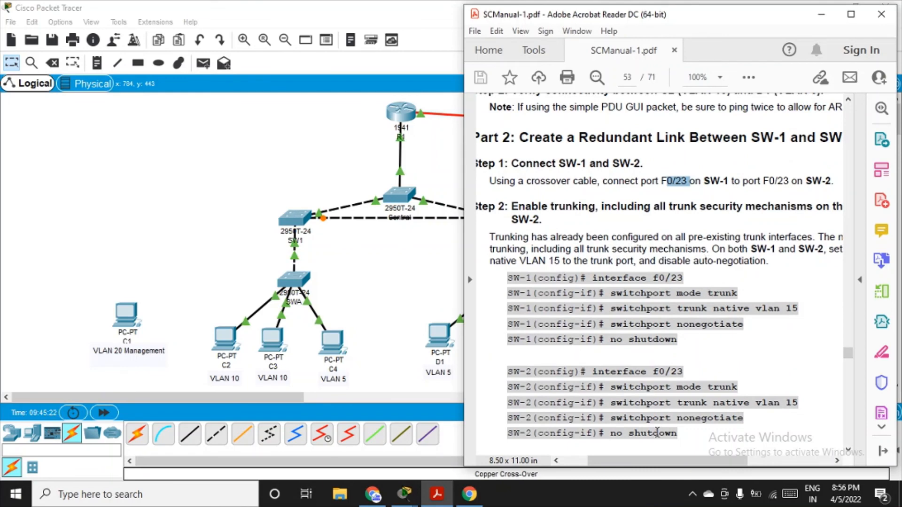
drag(659, 463, 718, 472)
drag(696, 248, 784, 249)
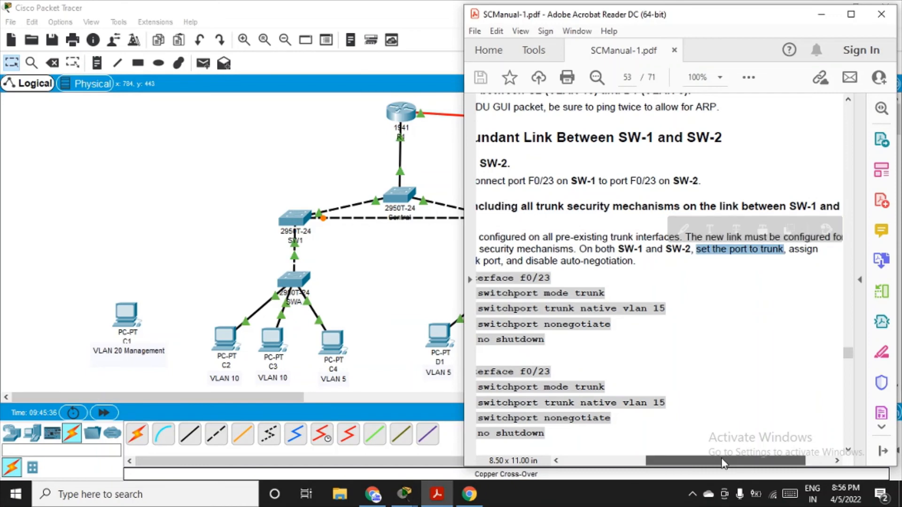
drag(723, 465, 663, 464)
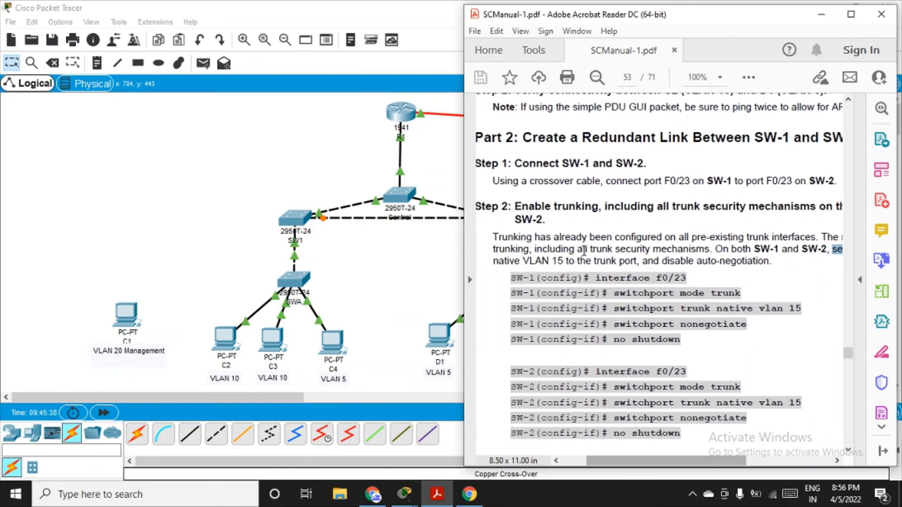
drag(557, 262, 565, 262)
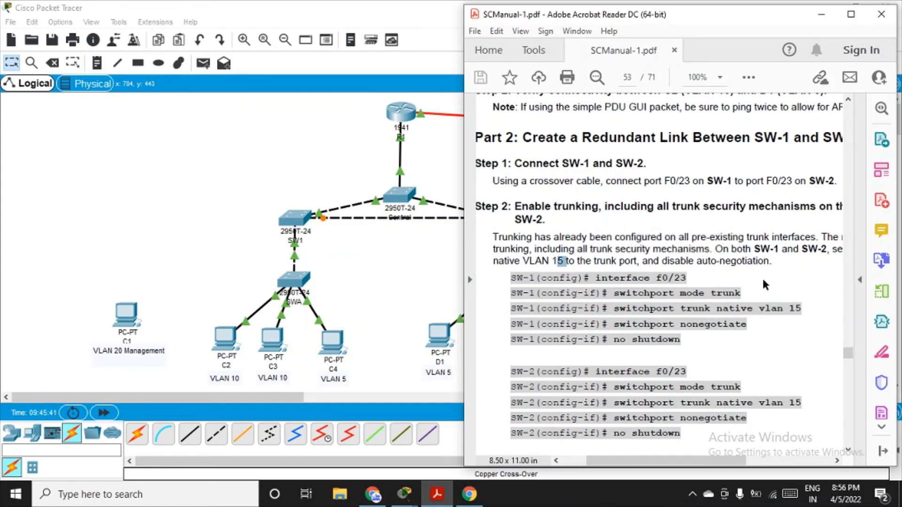
scroll(656, 322, down, 1)
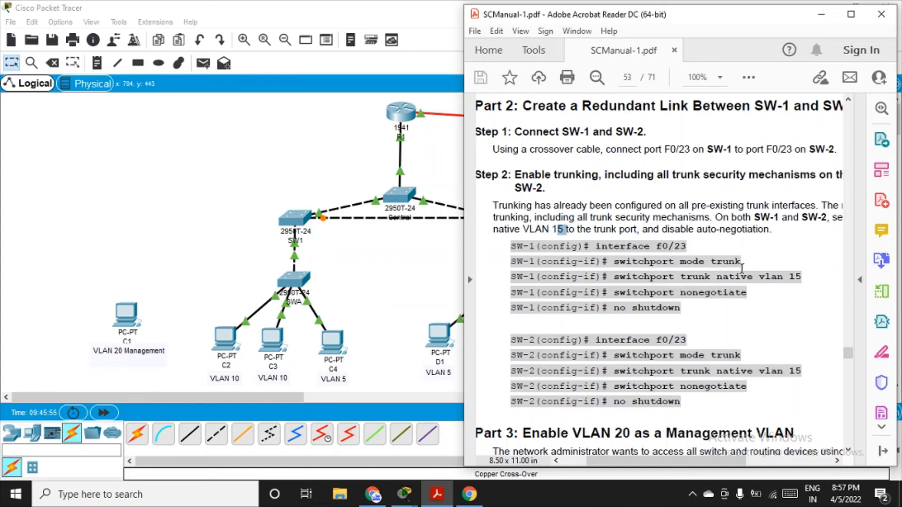
Log in to SW1's command line with the console and enable passwords, and enter global configuration mode
click(296, 225)
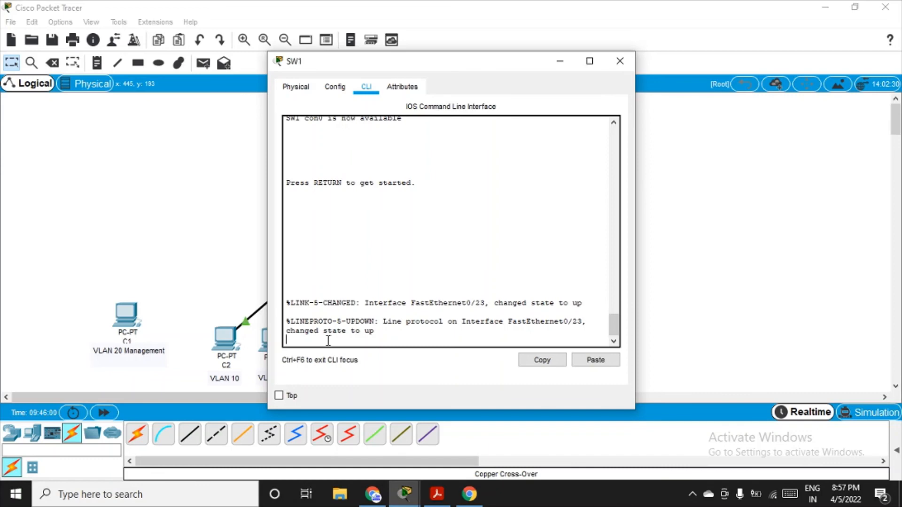
key(Return)
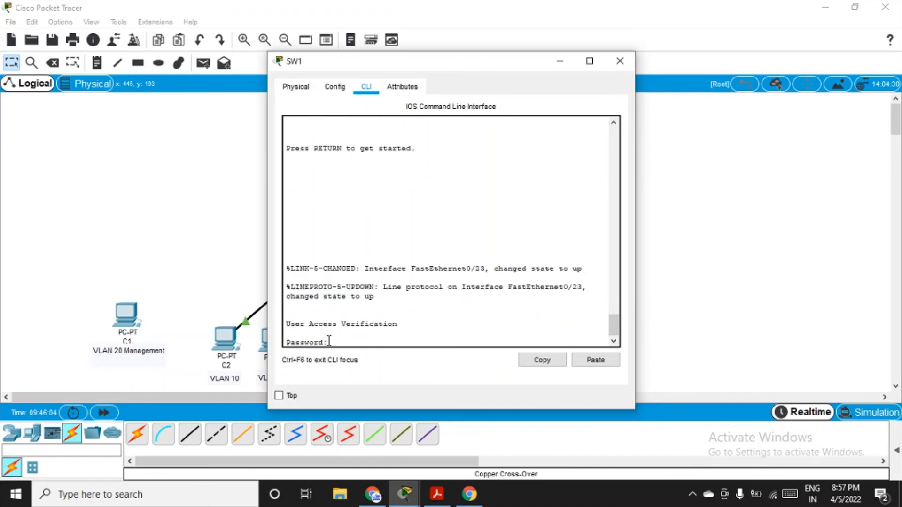
key(Return)
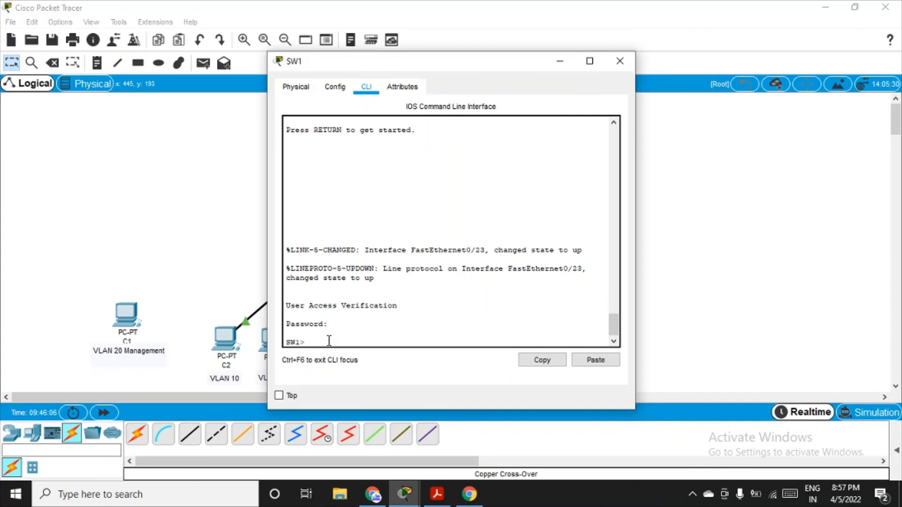
text(en)
key(Return)
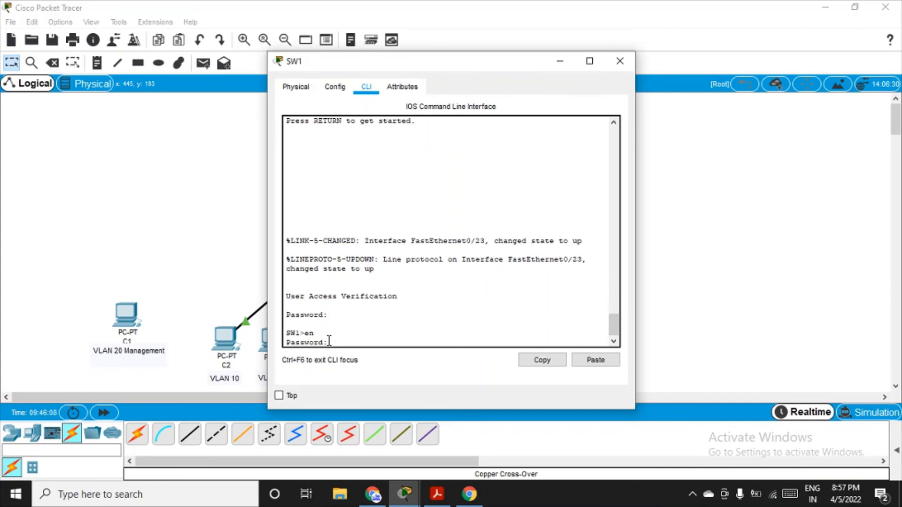
key(Return)
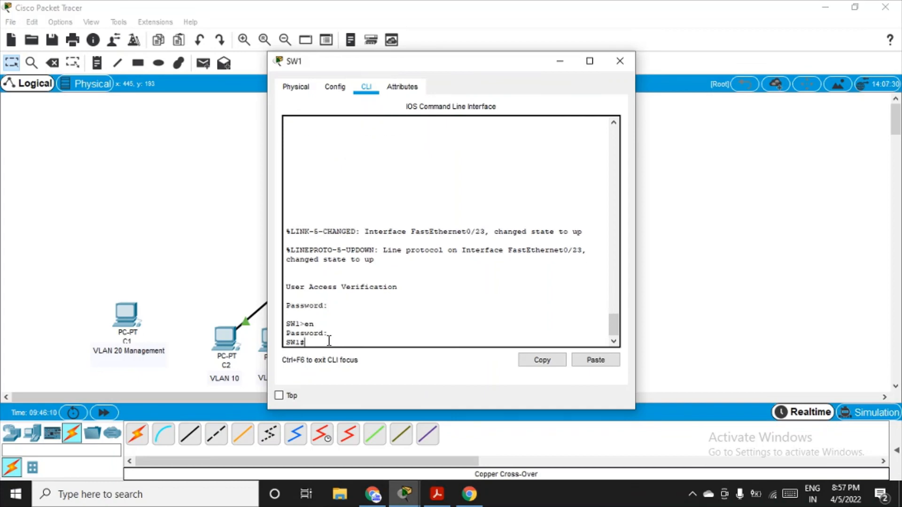
text(conf t)
key(Return)
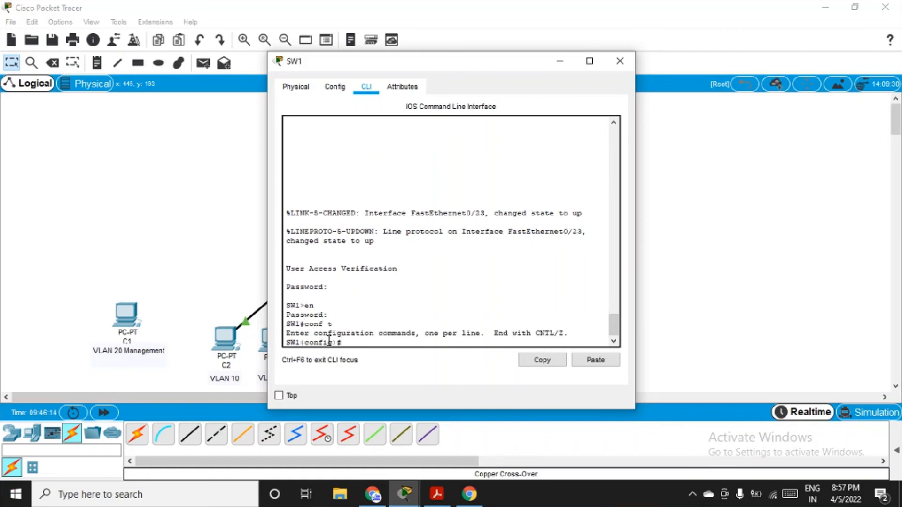
Enter interface fa0/23 on SW1 and run "switchport mode trunk" copied from the lab manual
click(436, 494)
click(440, 500)
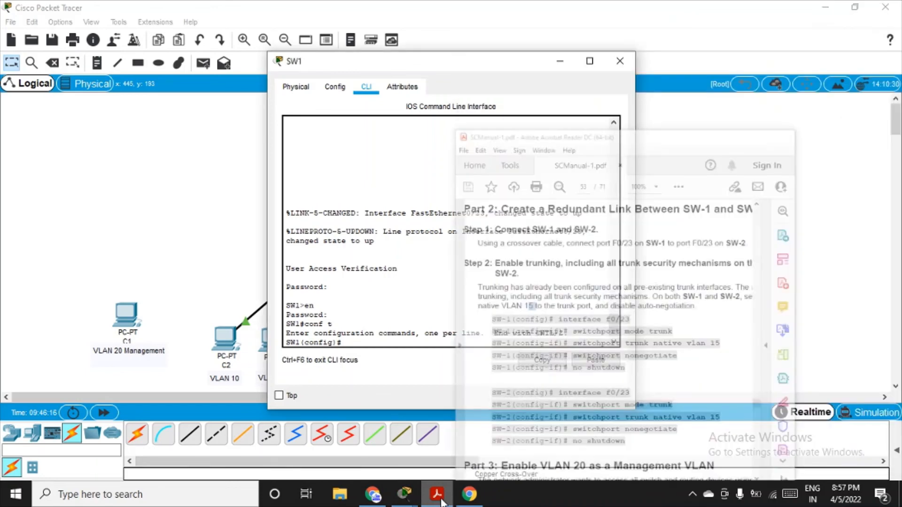
text(int)
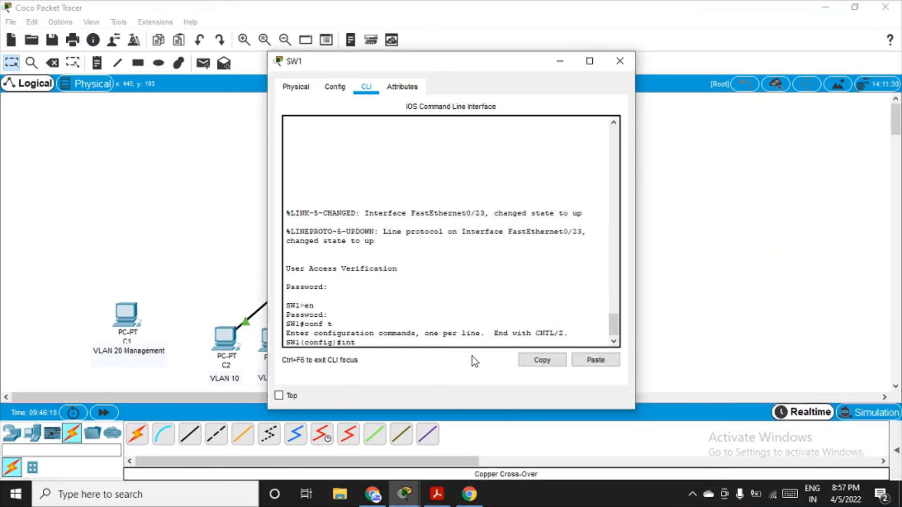
text( fa0/23)
key(Return)
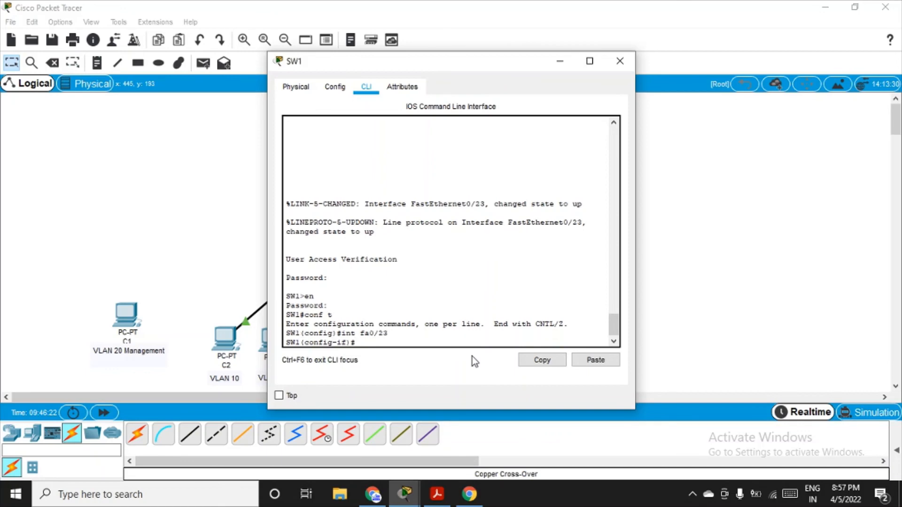
click(439, 498)
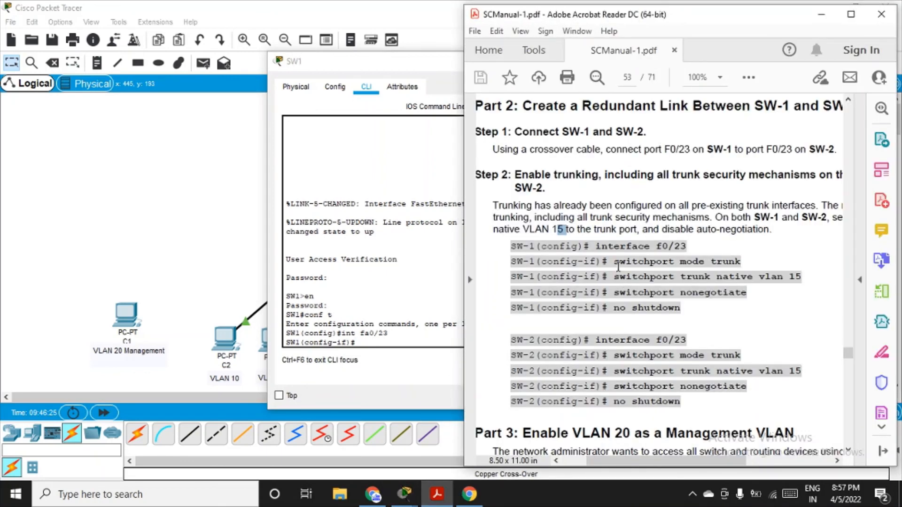
drag(613, 262, 743, 262)
key(ctrl+c)
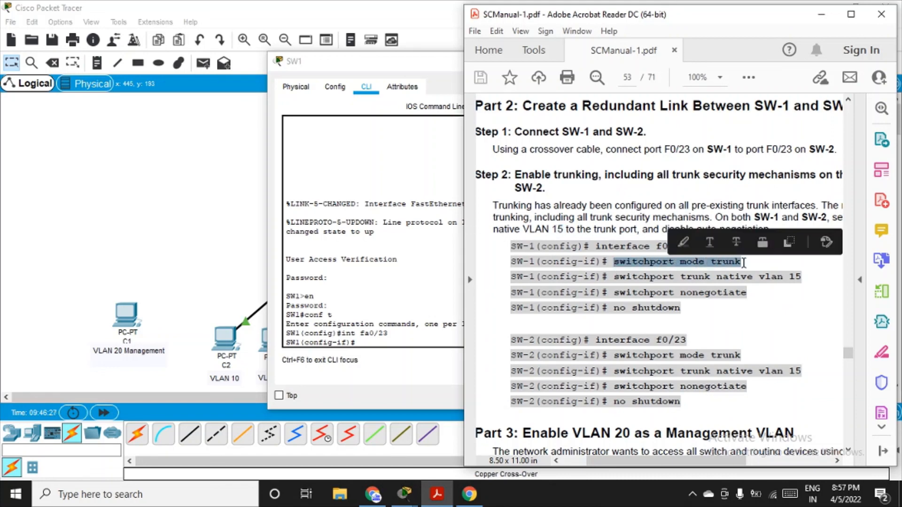
click(391, 374)
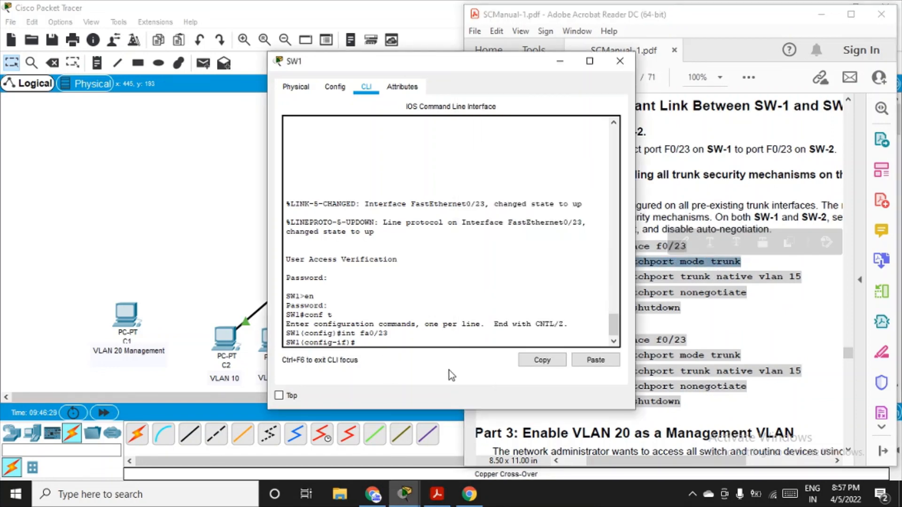
click(590, 364)
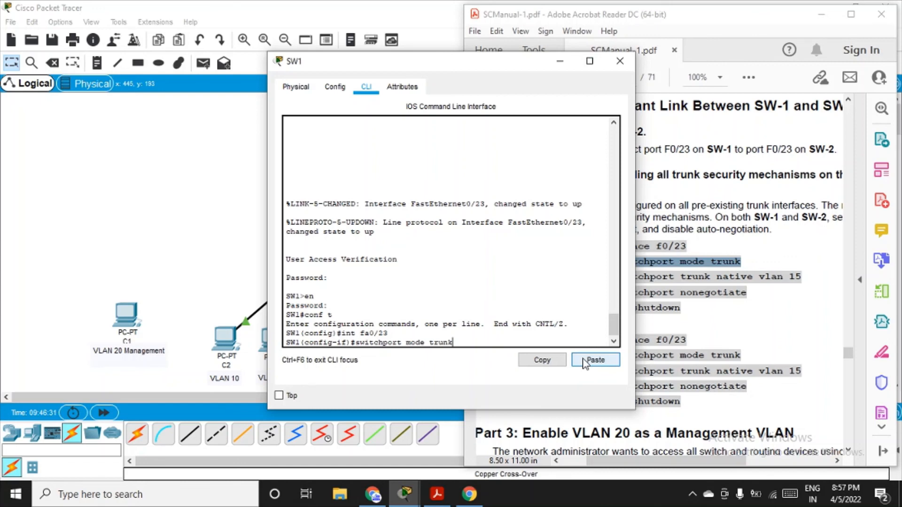
key(Return)
key(Return)
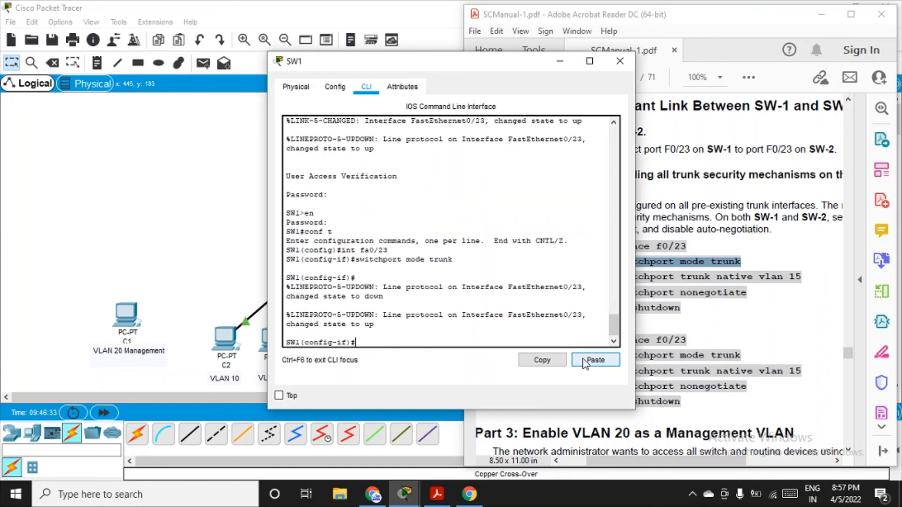
Copy "switchport trunk native vlan 15" from the lab manual and run it on SW1's fa0/23 interface
click(436, 493)
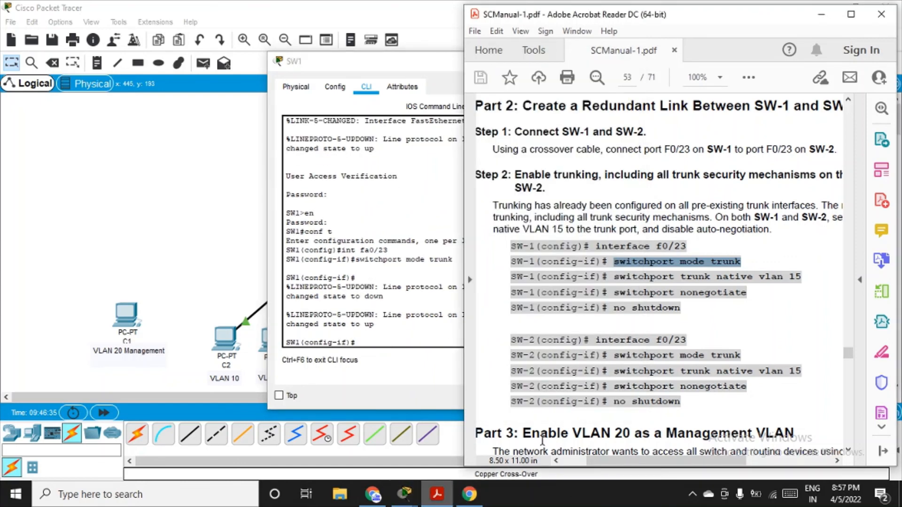
drag(617, 278, 802, 277)
key(ctrl+c)
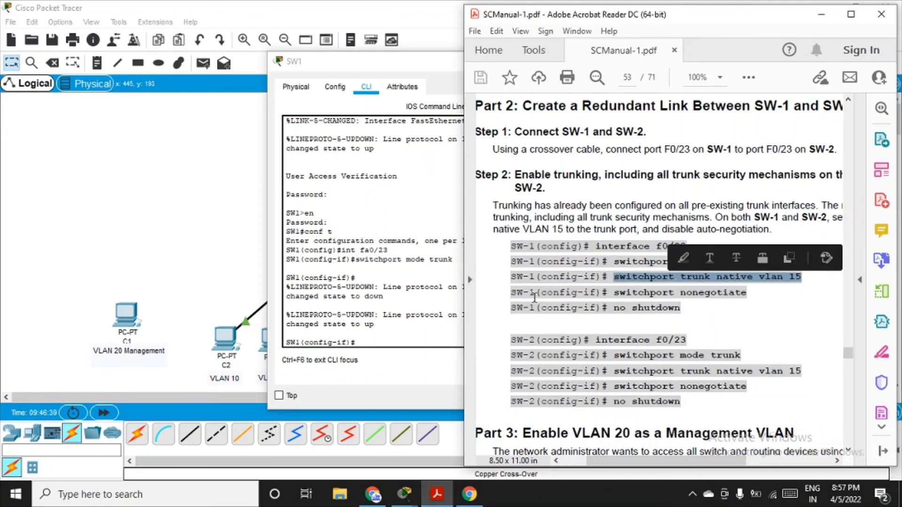
click(375, 342)
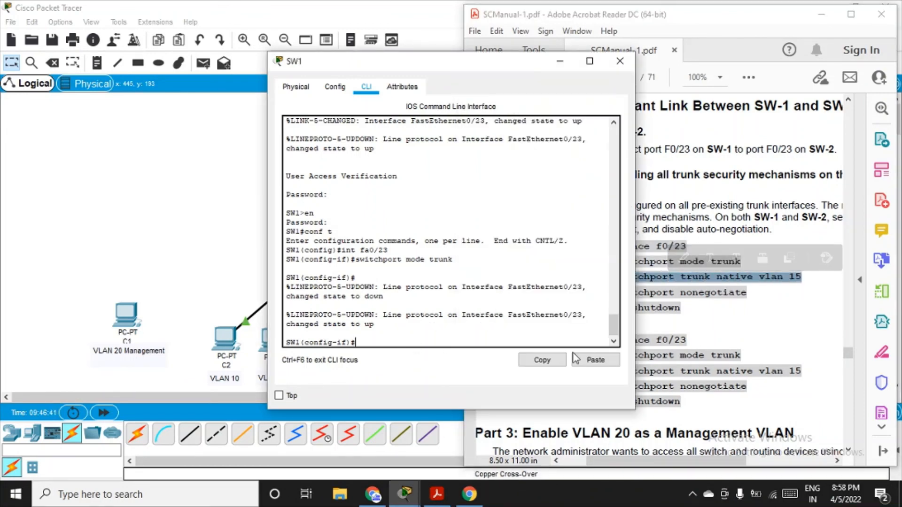
click(587, 359)
key(Return)
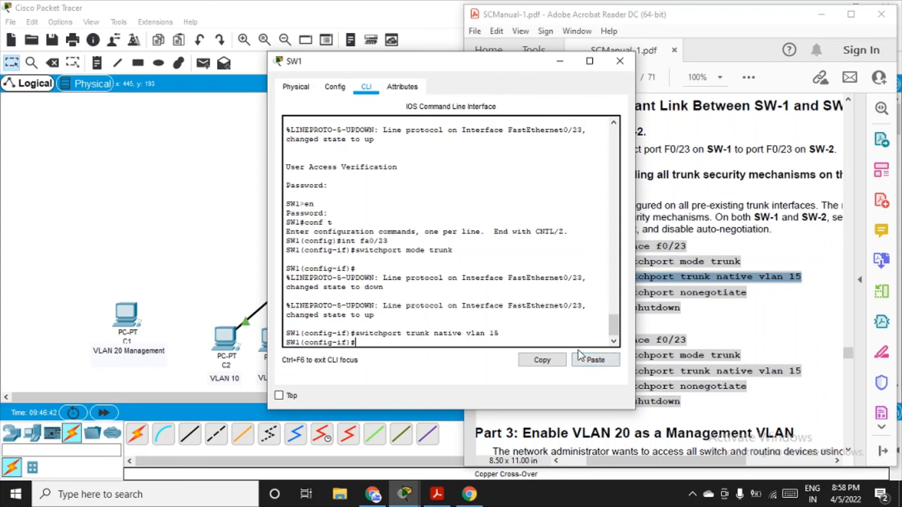
Disable trunk auto-negotiation on SW1's fa0/23 interface with "switchport nonegotiate", correcting the misspelled command
click(729, 309)
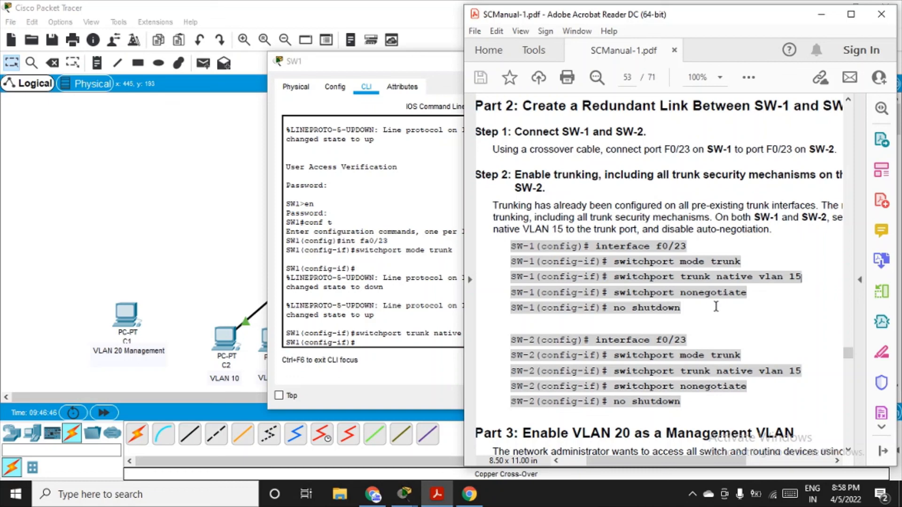
click(382, 341)
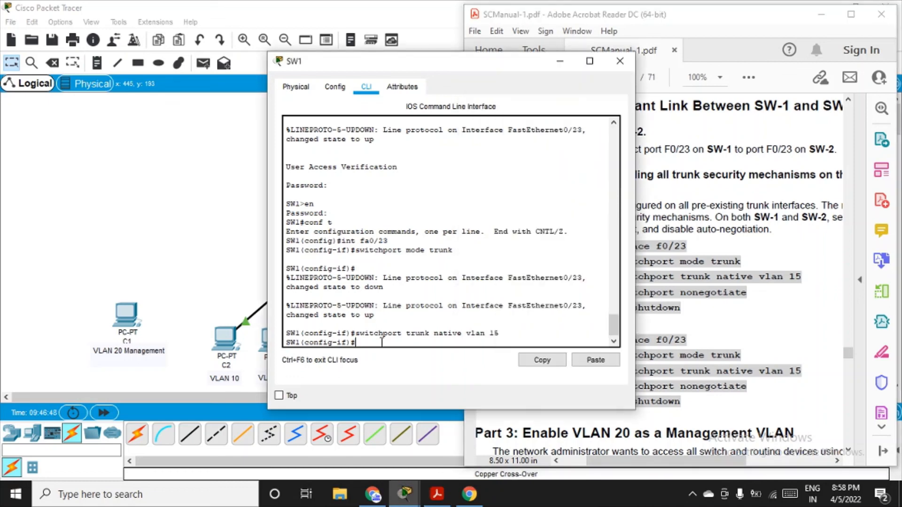
text(switchport nonegotiate)
key(Return)
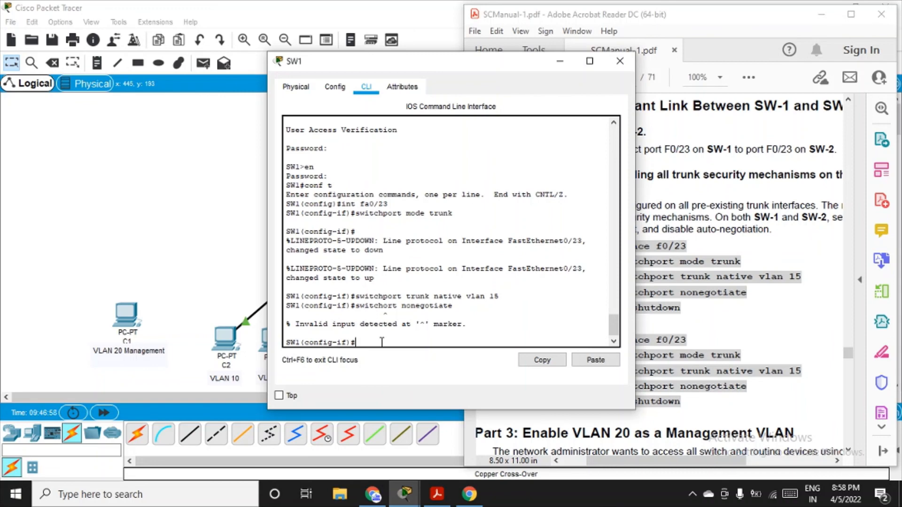
key(Up)
key(Left)
key(Left)
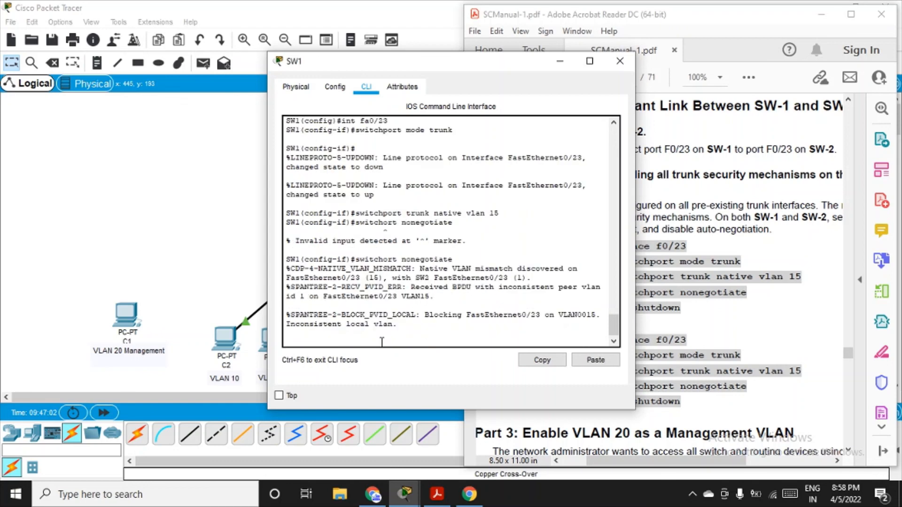
key(Return)
key(Up)
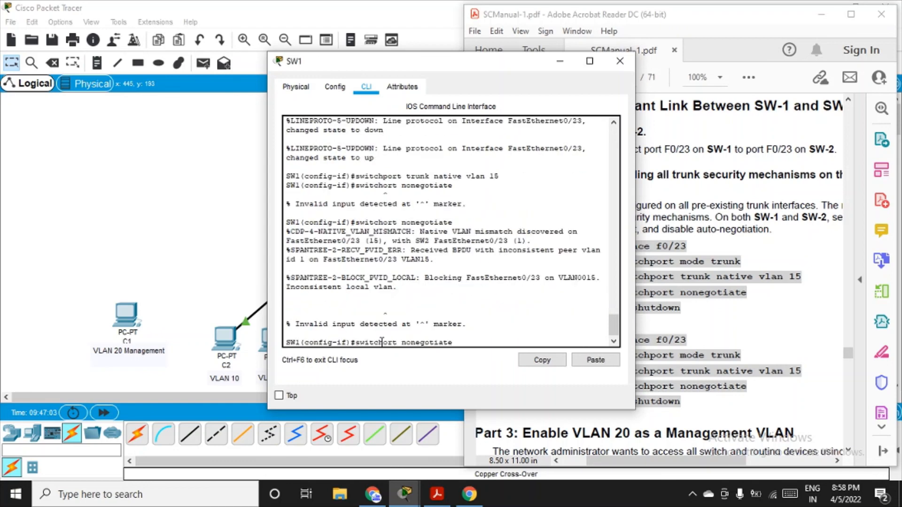
key(Left)
key(Left)
key(Left)
key(Left)
key(Left)
key(Left)
key(Left)
key(Left)
key(Left)
key(Left)
text(p)
key(Return)
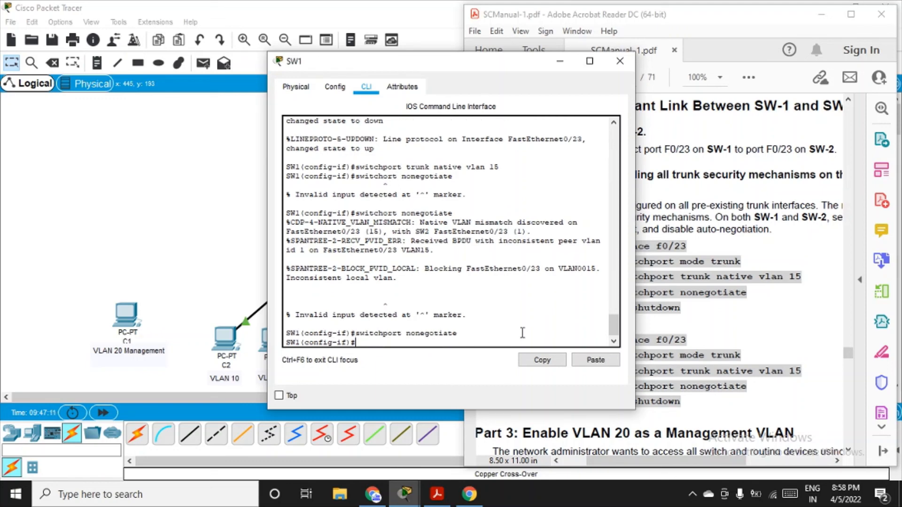
Enable SW1's fa0/23 interface with "no shut" and close the SW1 window
text(no shut)
key(Return)
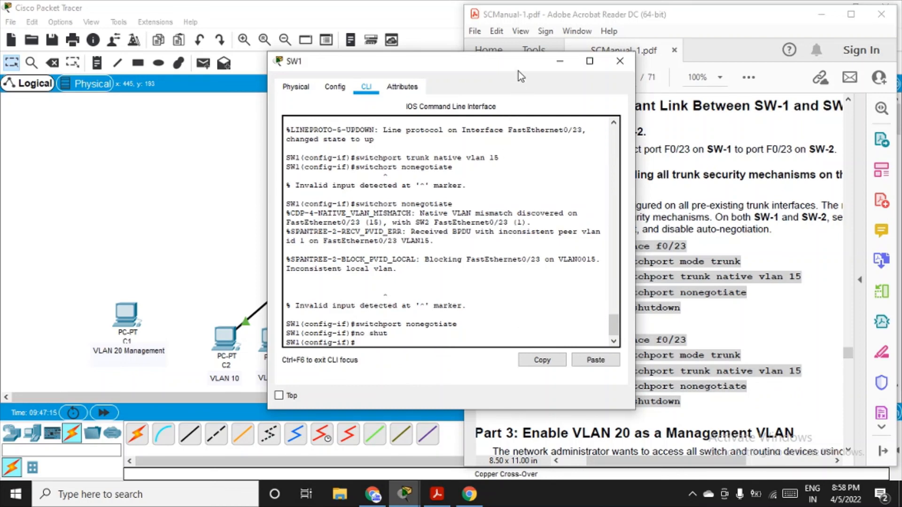
drag(518, 72, 405, 68)
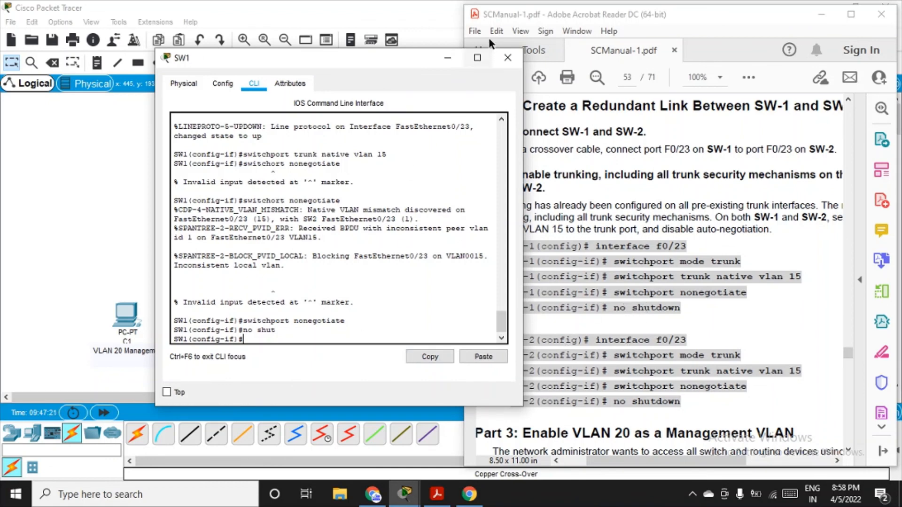
click(509, 55)
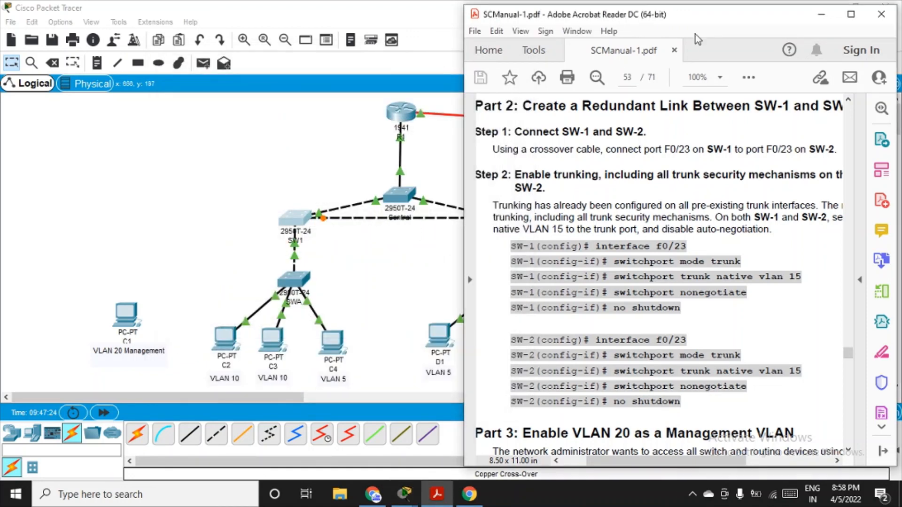
Minimize the lab manual and open SW2's command line, moving its window clear of the switch in the topology
click(821, 14)
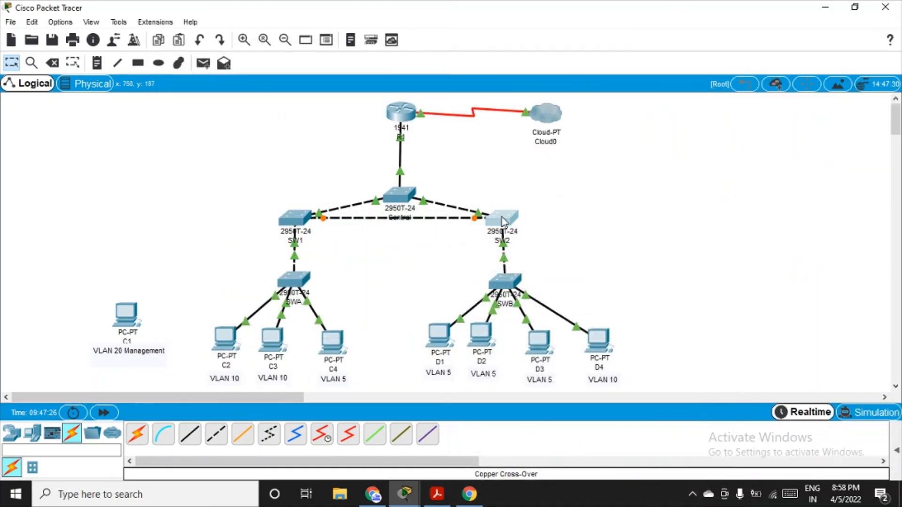
click(503, 221)
drag(514, 77, 290, 85)
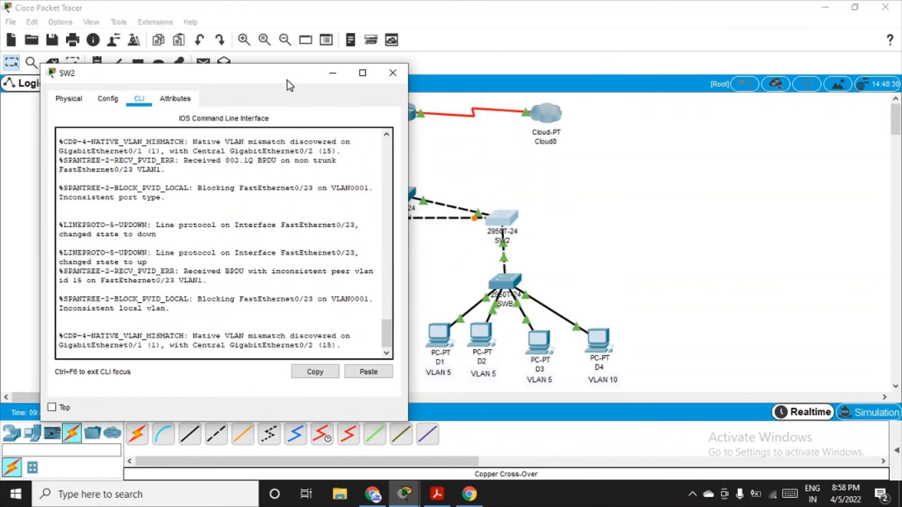
click(362, 274)
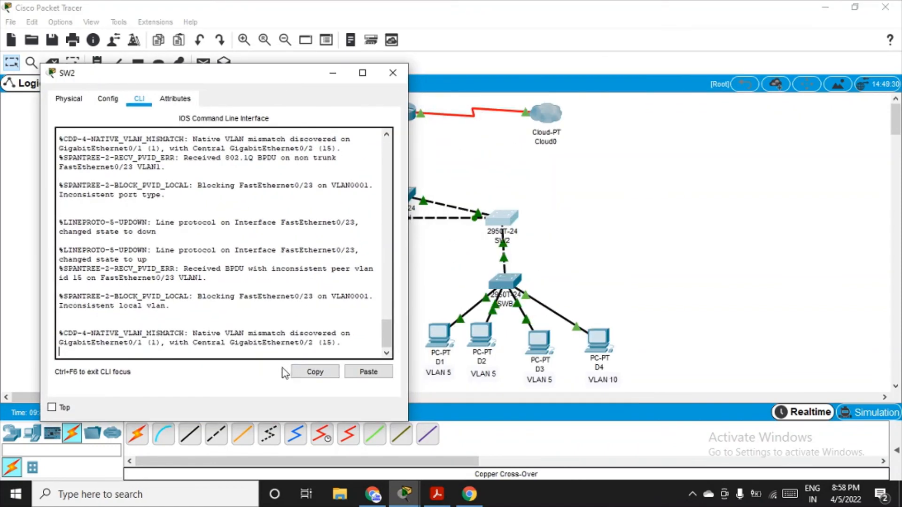
Log in to SW2 with the console and enable passwords, and enter global configuration mode with "conf t"
key(Return)
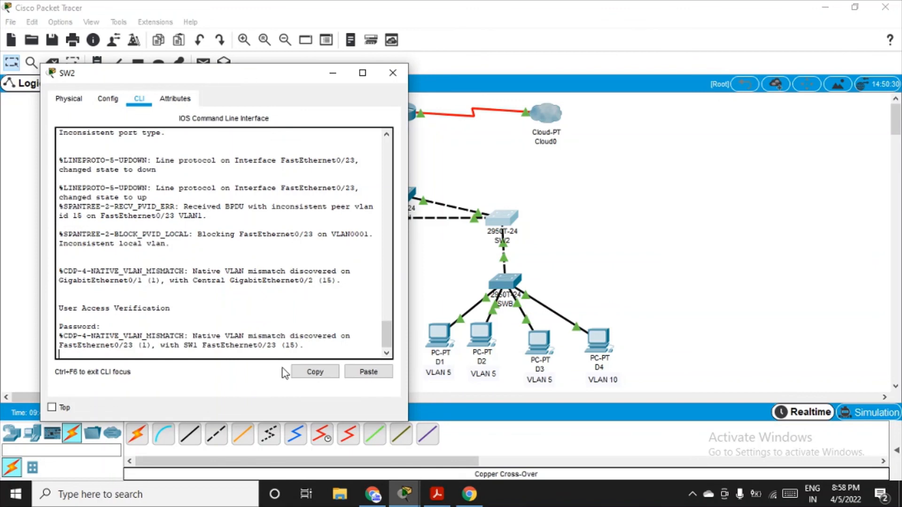
key(Return)
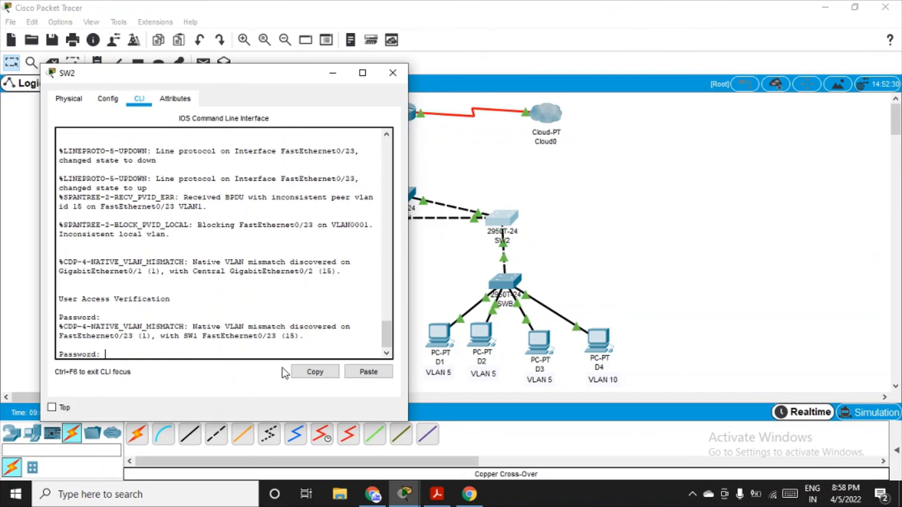
key(Return)
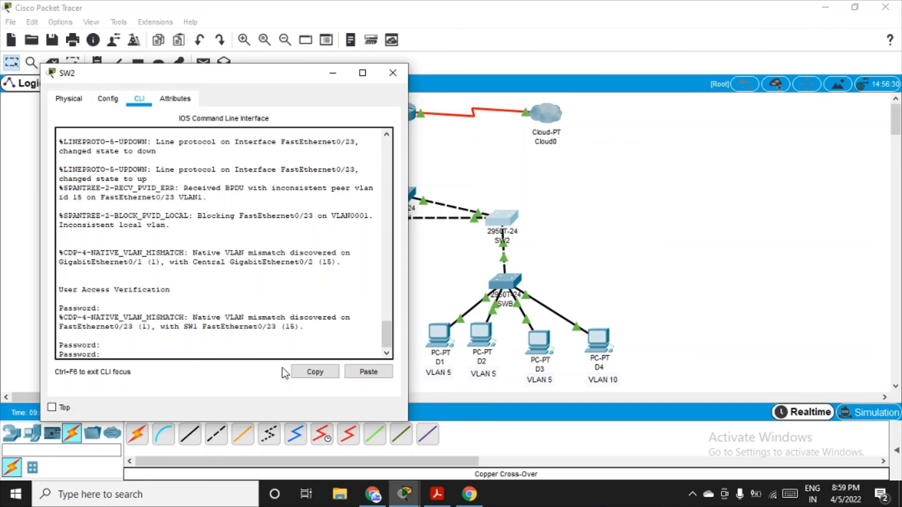
key(Return)
text(en)
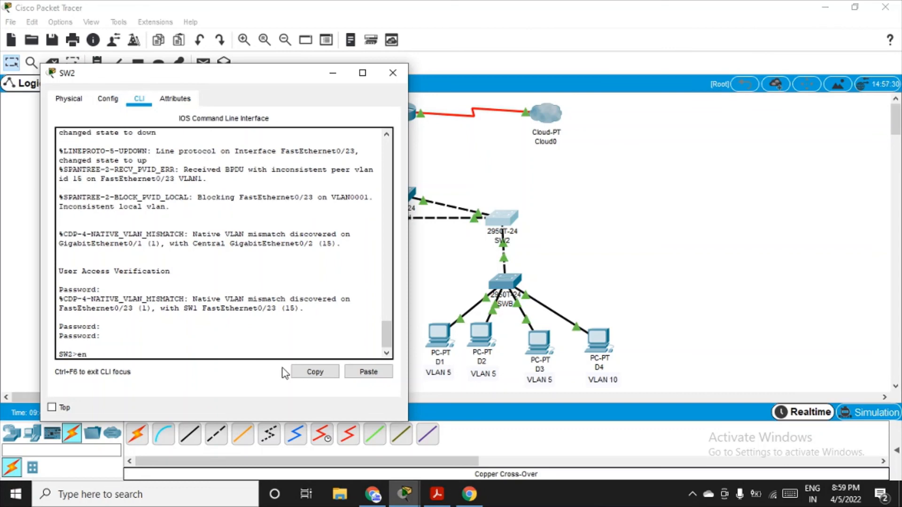
key(Return)
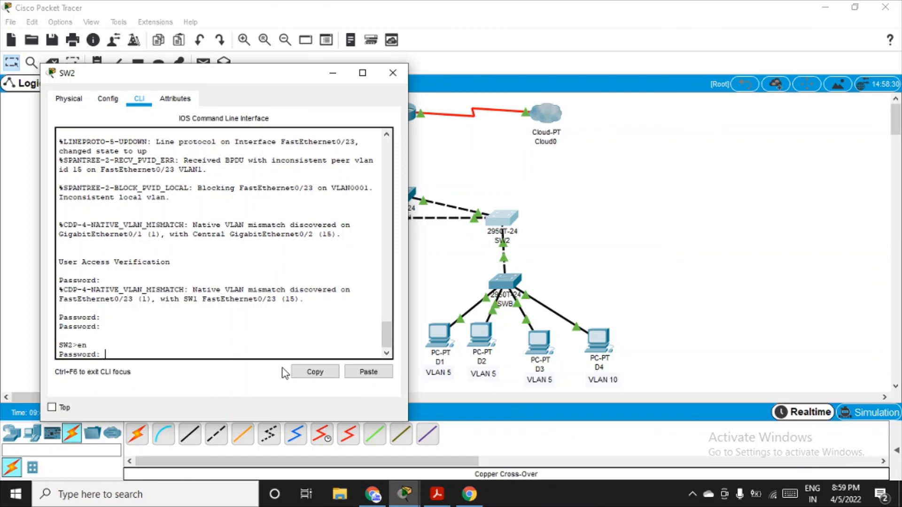
key(Return)
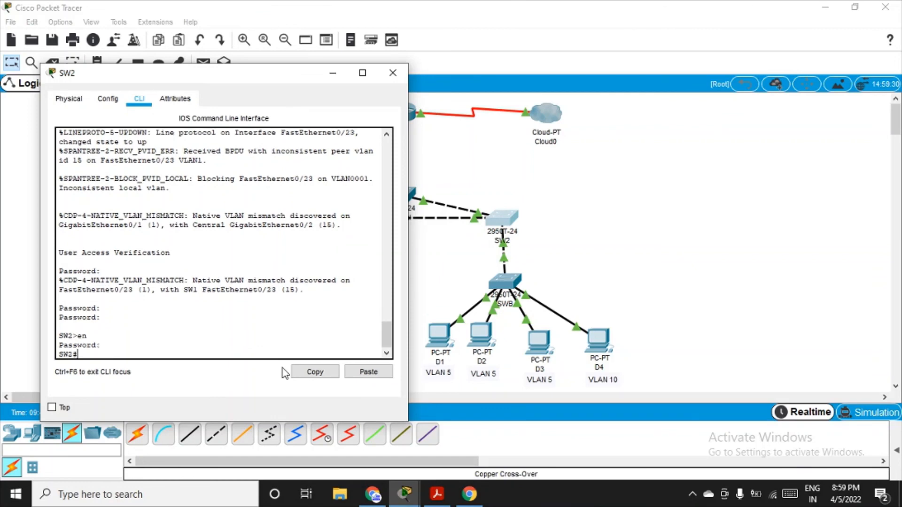
text(cond t)
key(Return)
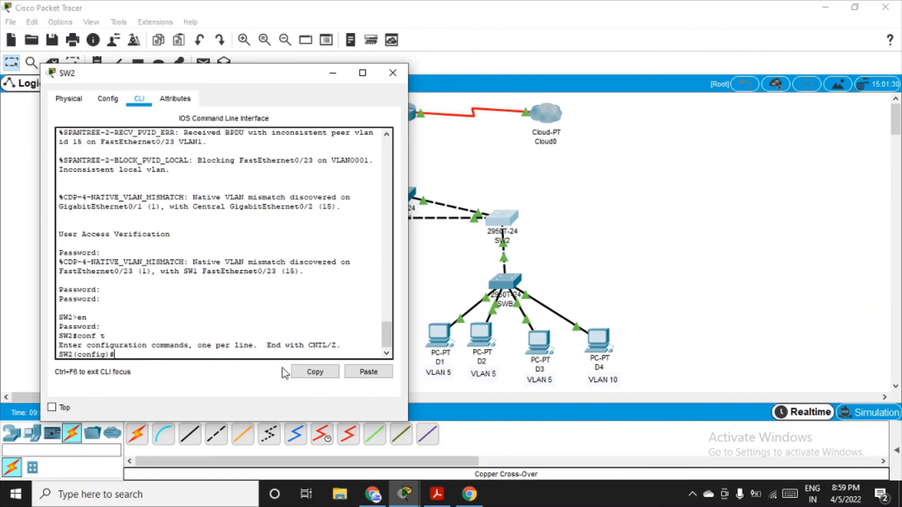
Enter interface fa0/23 on SW2 and run "switchport mode trunk" copied from the lab manual
text(int fa0/23)
key(Return)
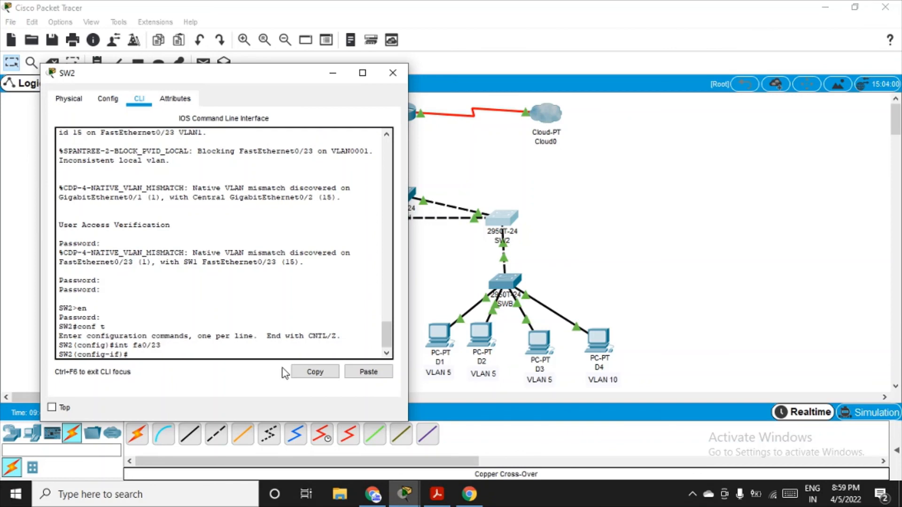
click(437, 494)
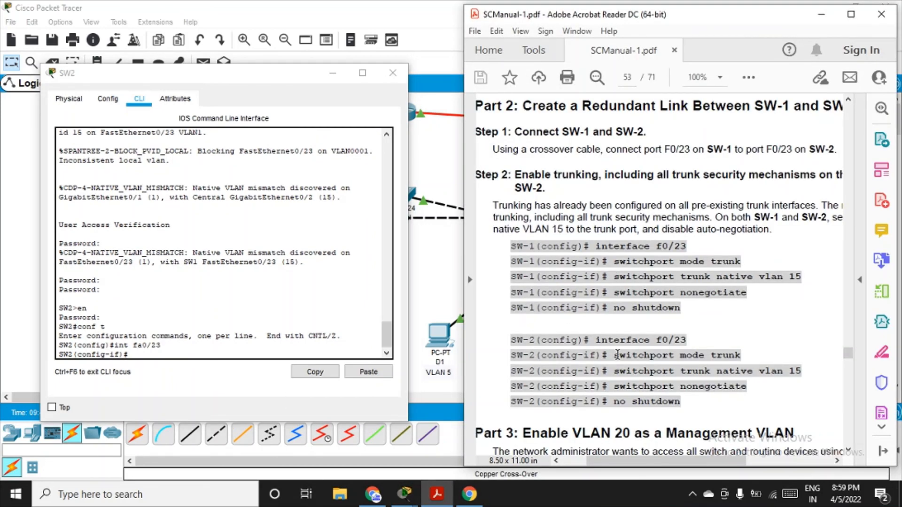
drag(615, 356, 739, 361)
key(ctrl+c)
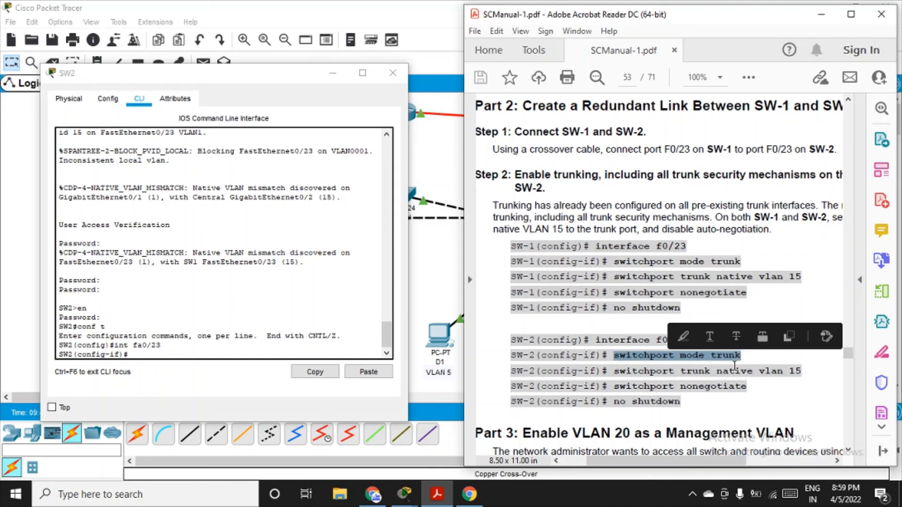
click(160, 355)
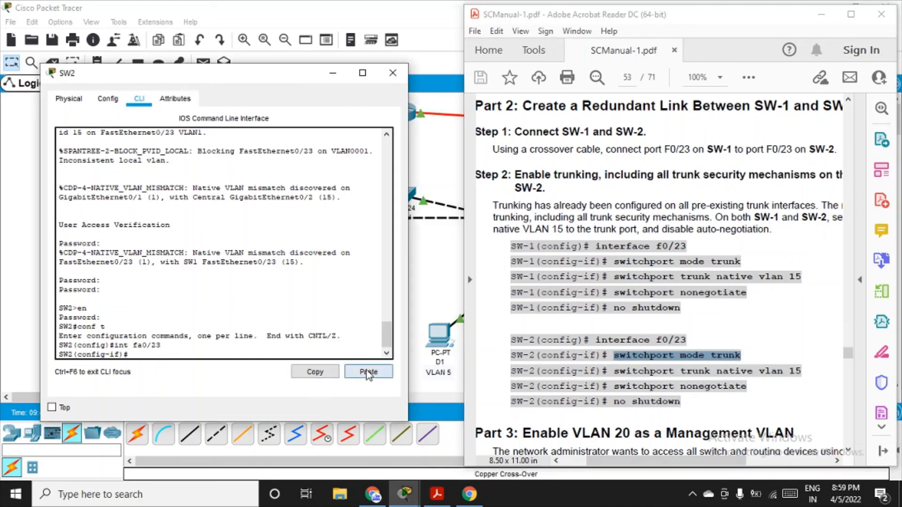
click(368, 371)
key(Return)
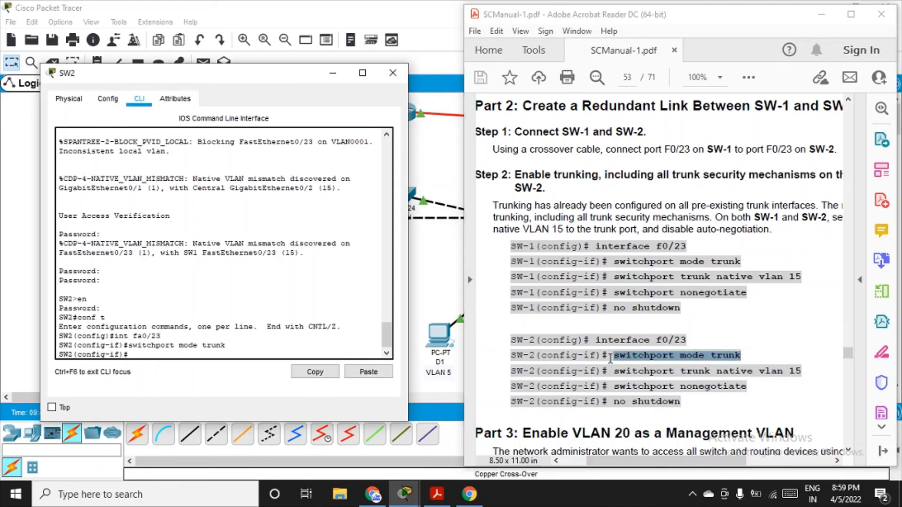
Copy SW-2's "switchport trunk native vlan 15" line from the lab manual and run it on SW2's fa0/23 interface
drag(619, 371, 804, 375)
key(ctrl+c)
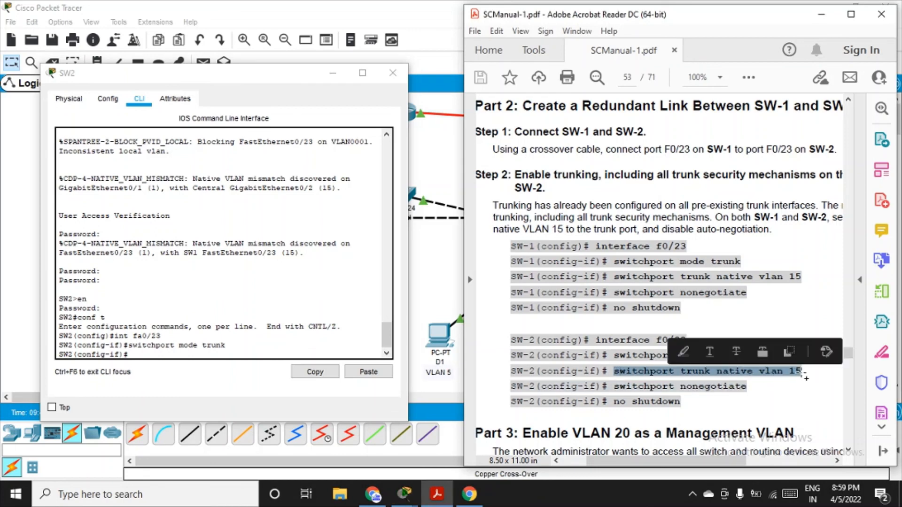
click(170, 353)
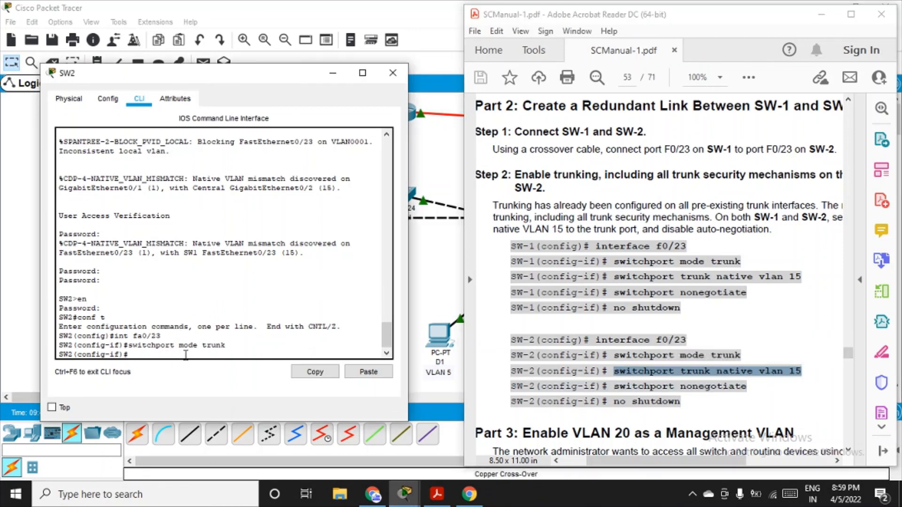
click(363, 375)
key(Return)
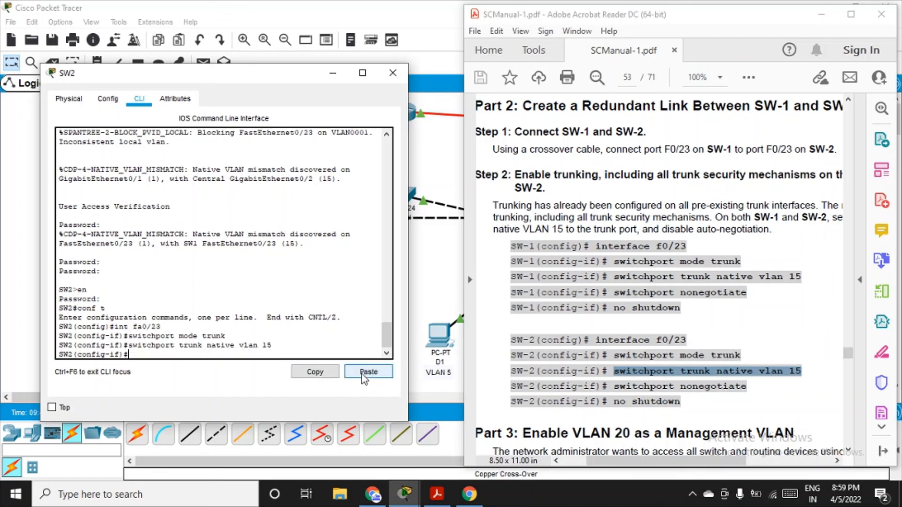
Disable auto-negotiation on SW2's fa0/23 interface by running "switchport nonegotiate" copied from the lab manual
click(613, 387)
drag(613, 387, 725, 391)
key(ctrl+c)
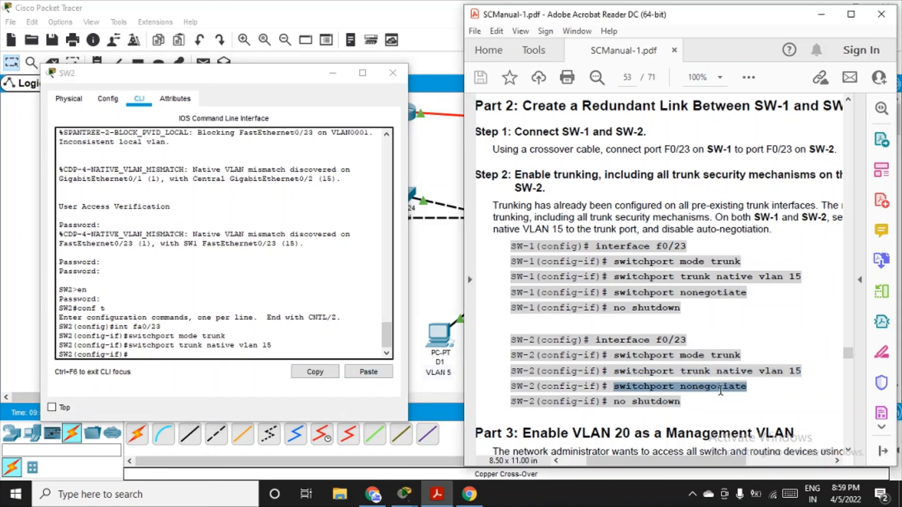
click(161, 355)
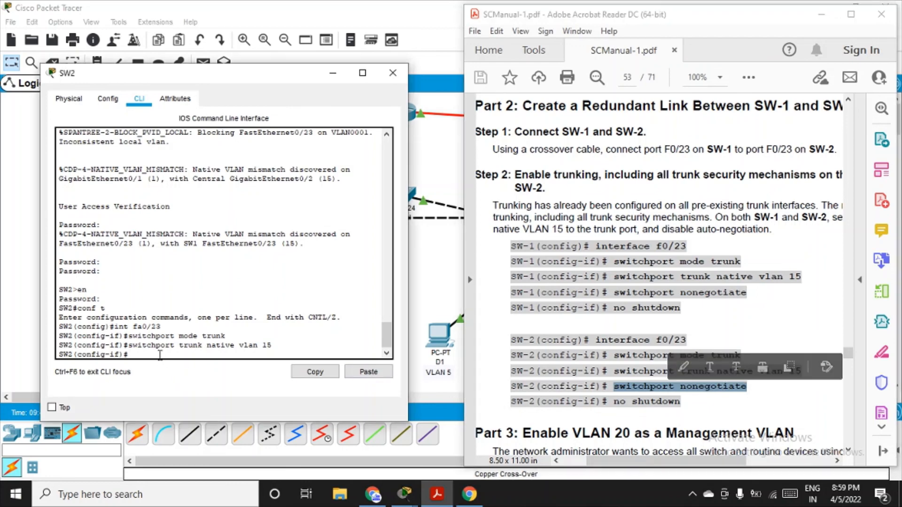
click(369, 372)
key(Return)
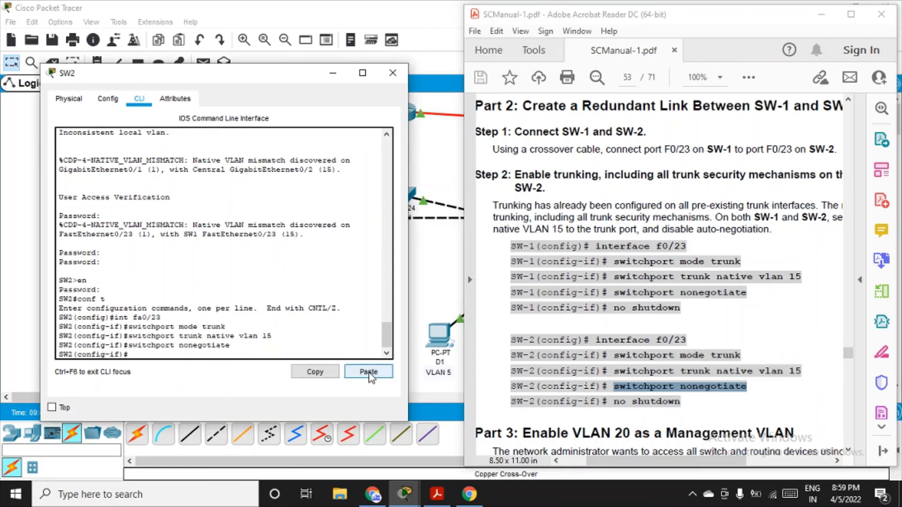
Enable SW2's fa0/23 interface with "no shut" and return to a clean interface configuration prompt
text(no)
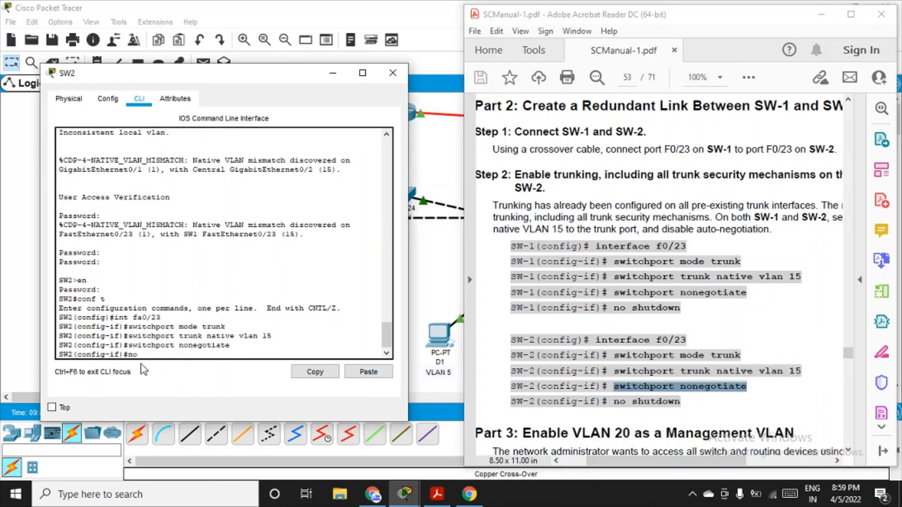
text( shut)
key(Return)
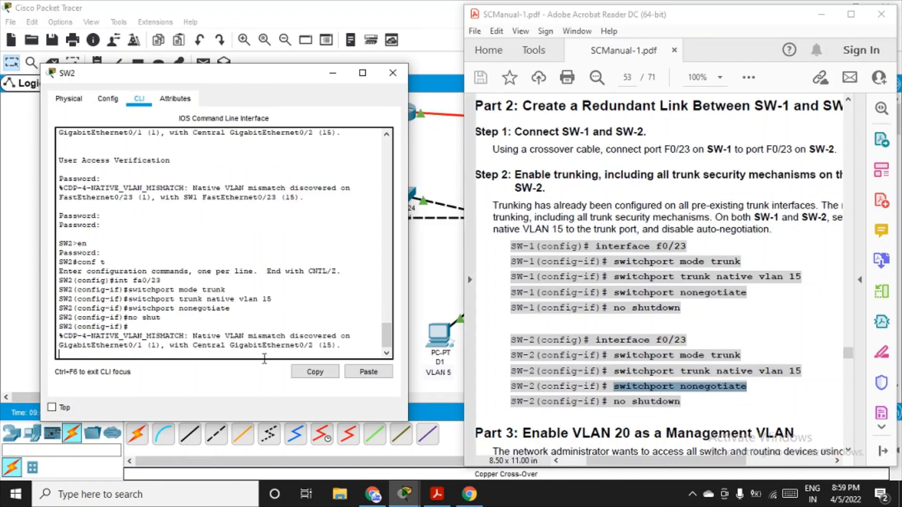
key(Return)
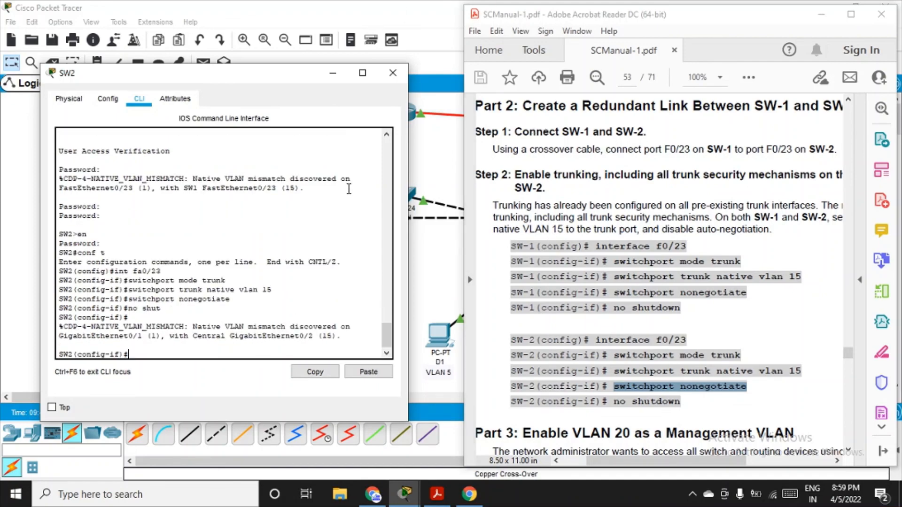